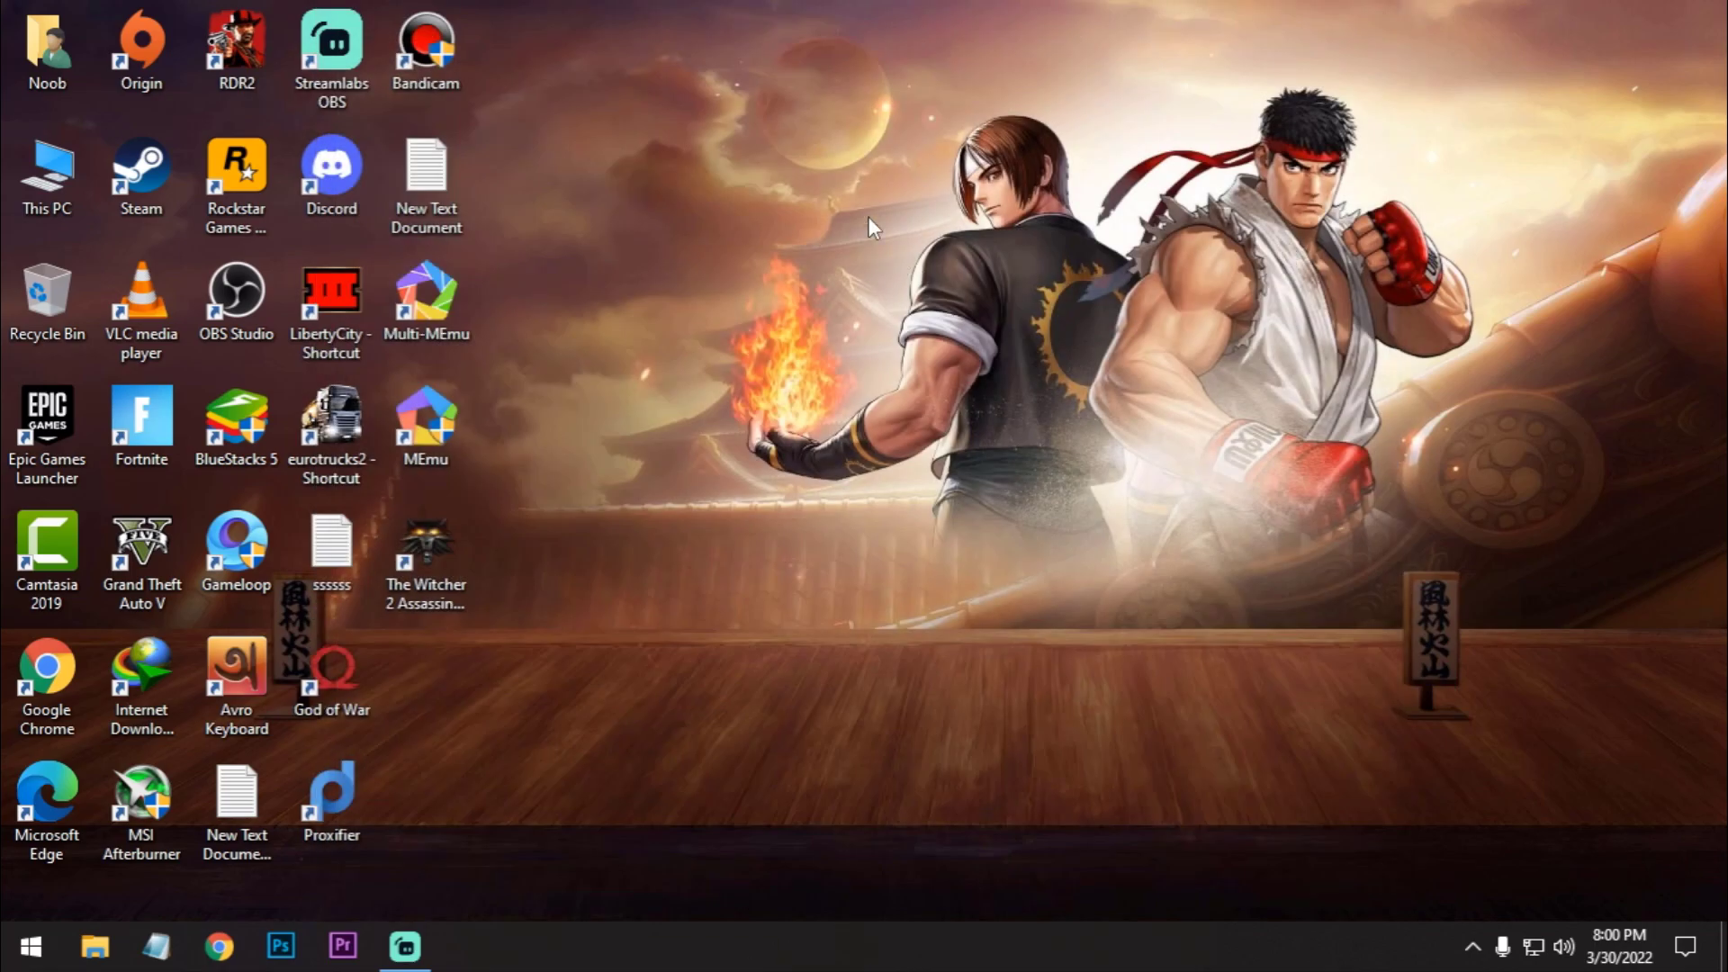
Open Windows Settings, search for "background" and go to the Background apps page.
{"action": "left_click", "coordinate": [896, 279]}
{"action": "left_click", "coordinate": [7, 949]}
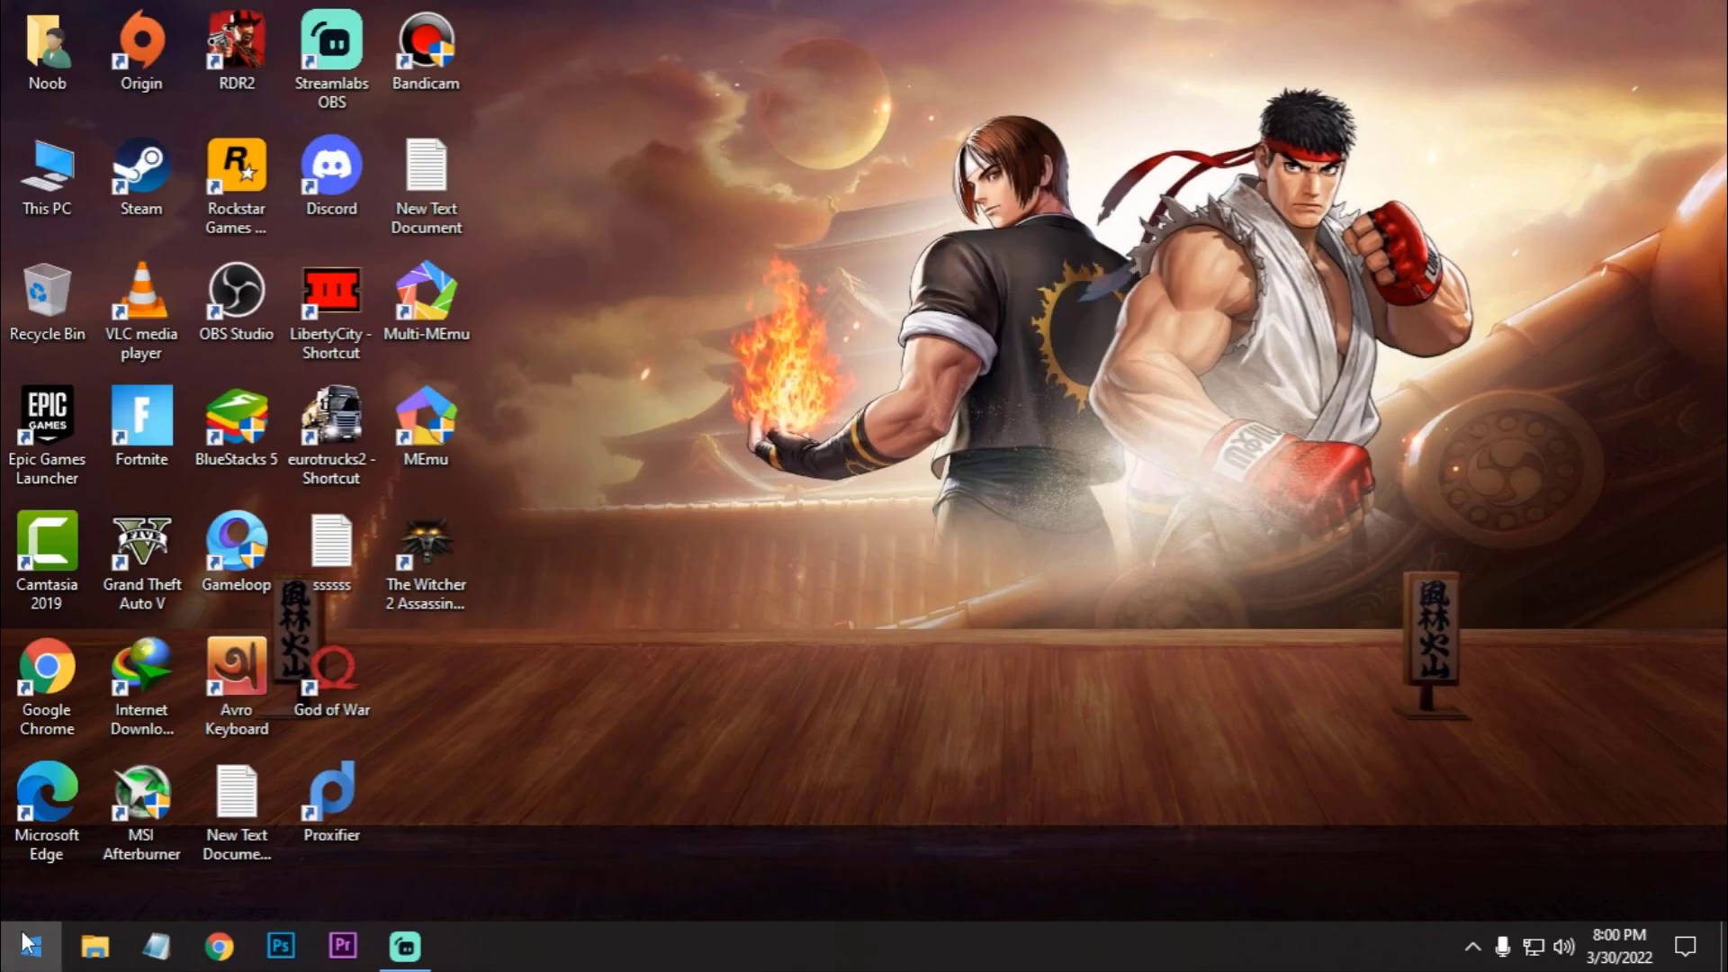
{"action": "left_click", "coordinate": [52, 814]}
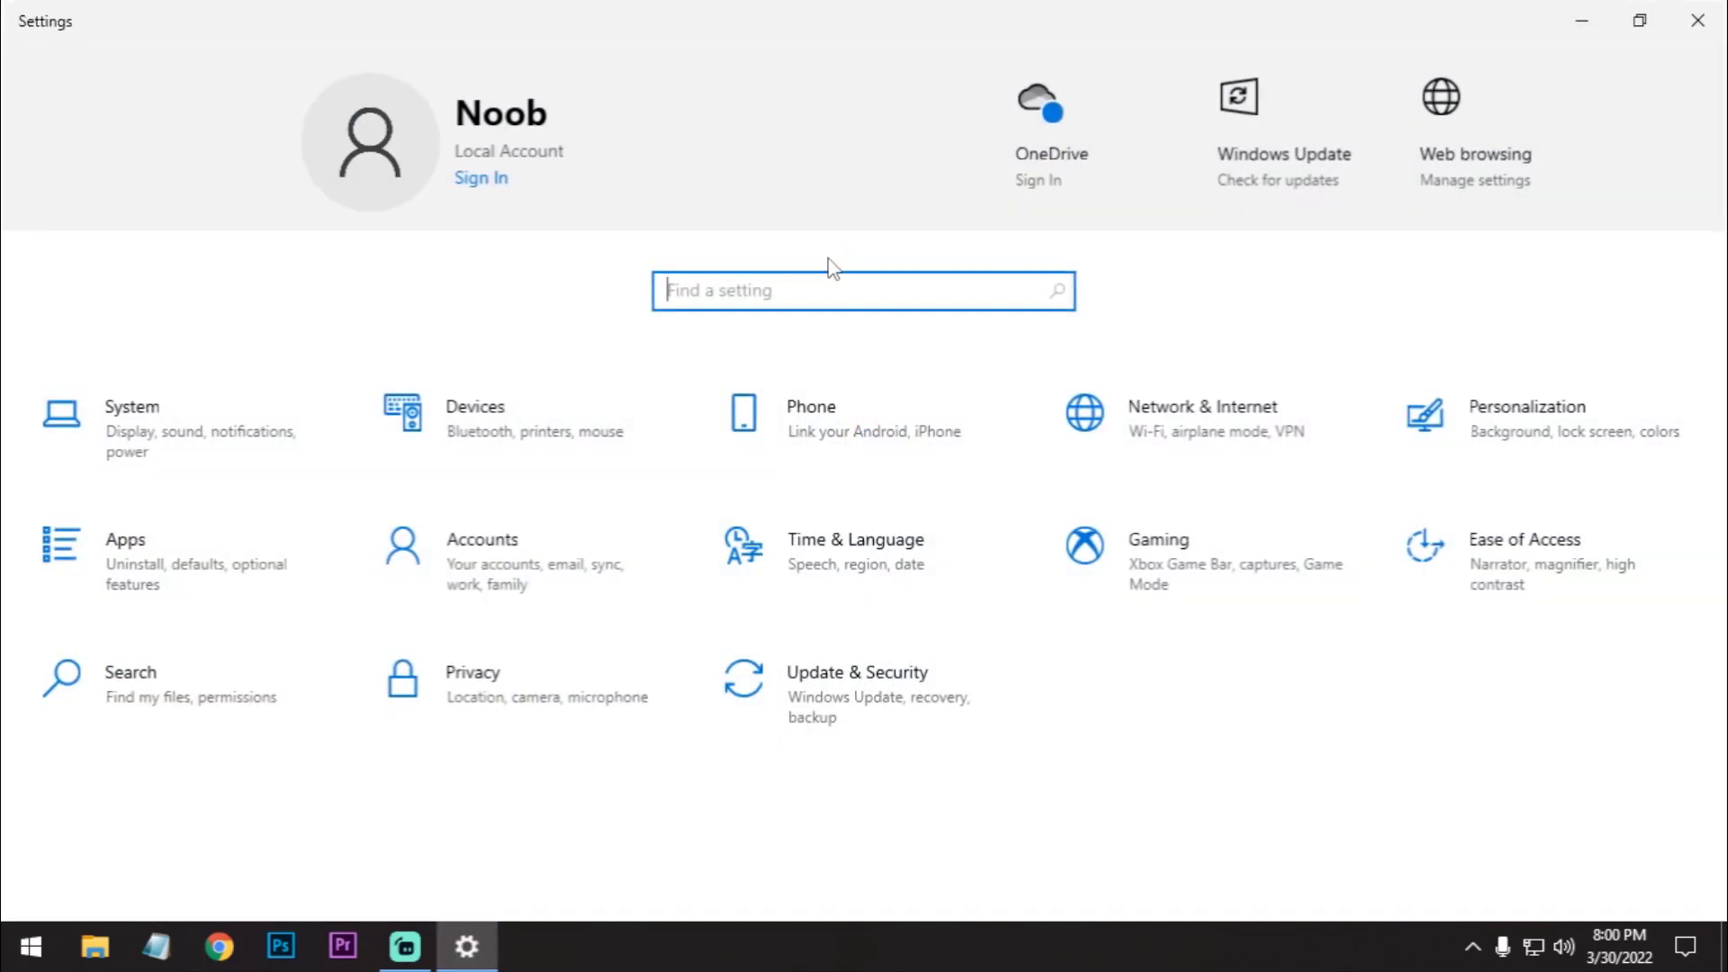
{"action": "type", "text": "background"}
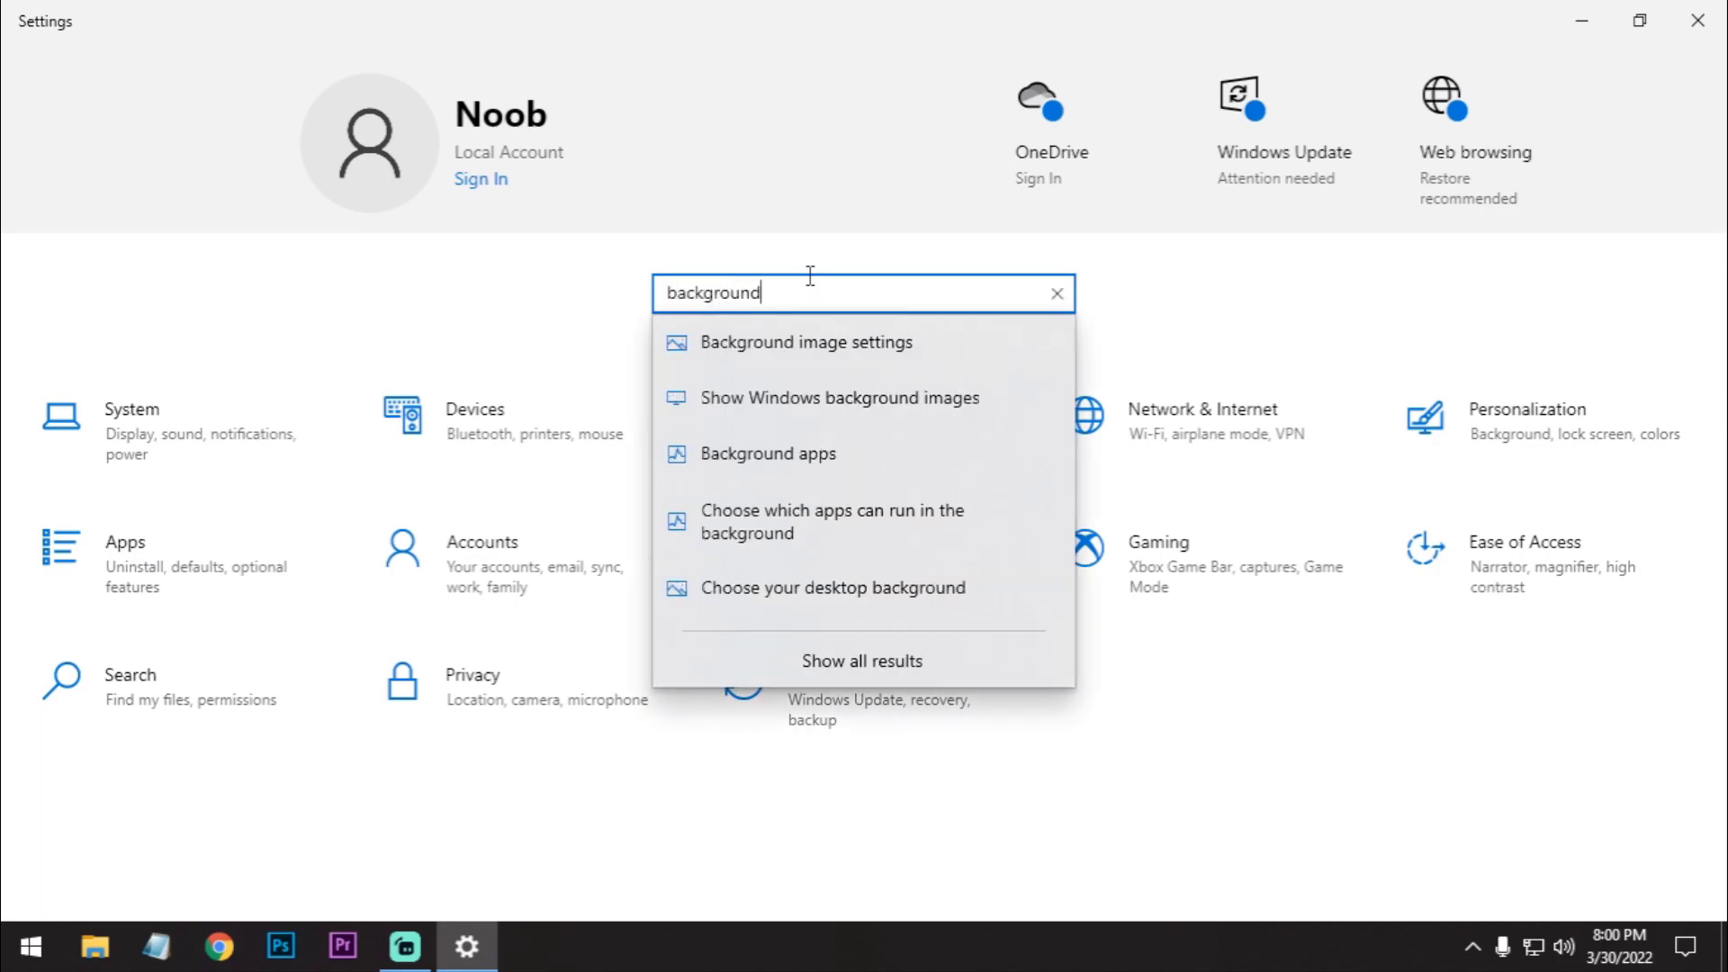
{"action": "left_click", "coordinate": [814, 469]}
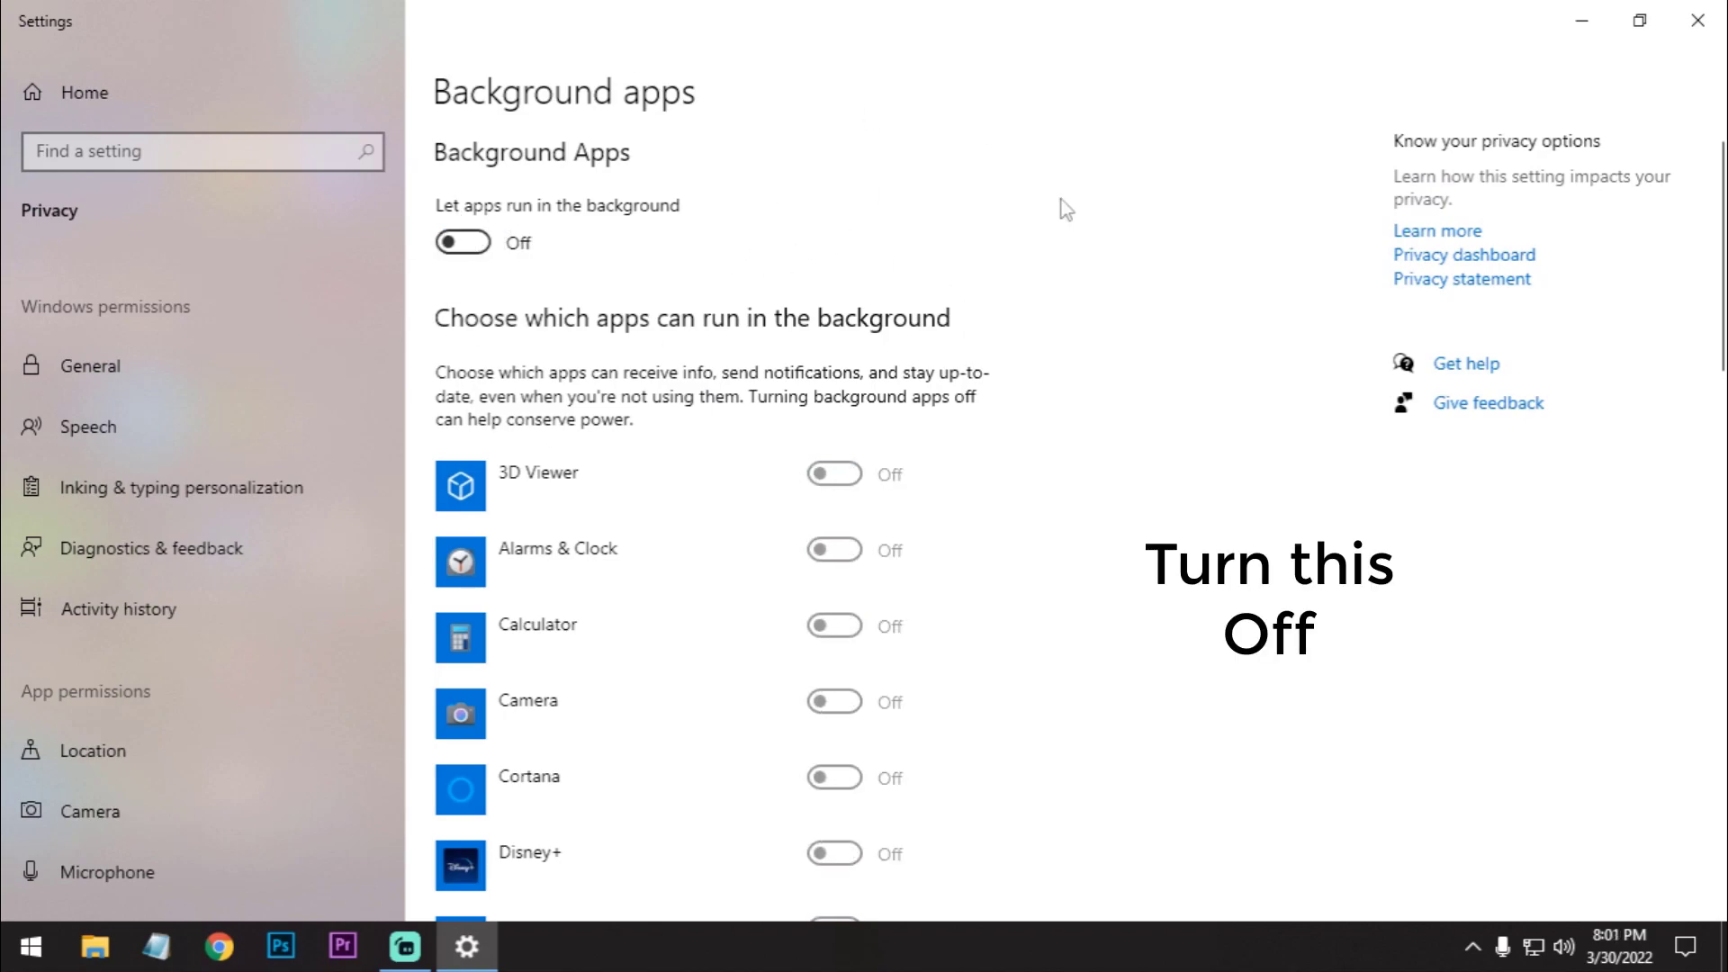
Search the settings for "game" and open the Game Mode page to check its state.
{"action": "left_click", "coordinate": [258, 147]}
{"action": "type", "text": "game"}
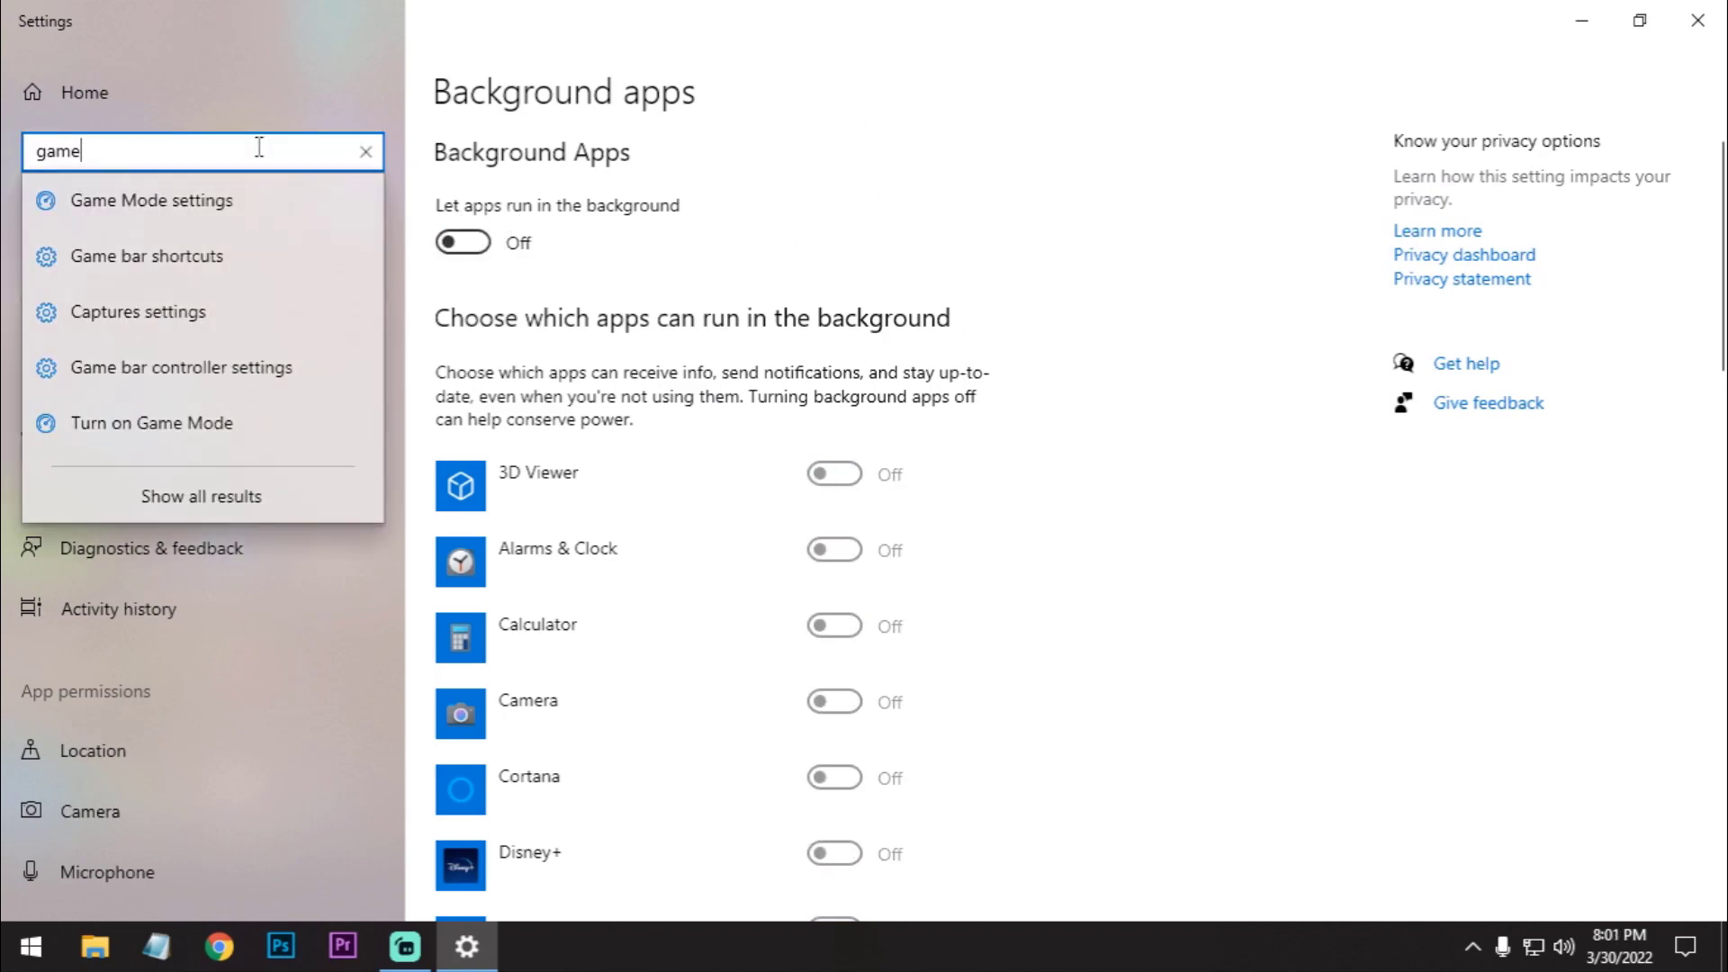
{"action": "left_click", "coordinate": [218, 187]}
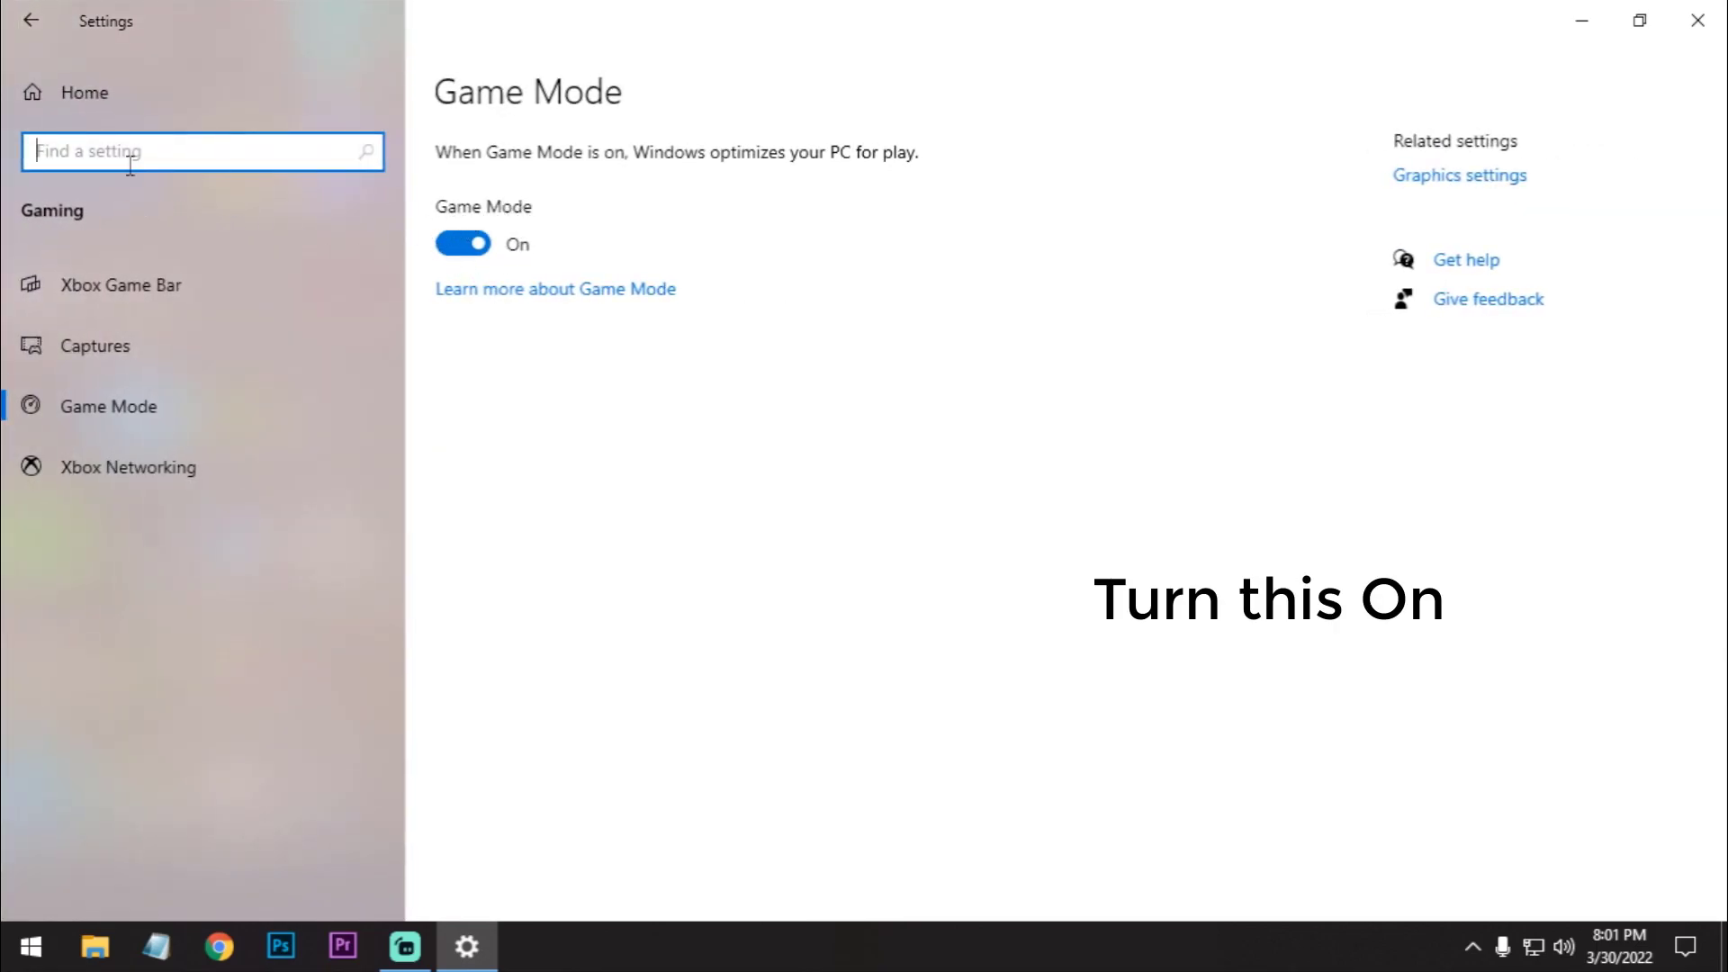
Find the Xbox Game Bar page, turn off Xbox Game Bar and its controller button option, and close Settings.
{"action": "type", "text": "xbox ga"}
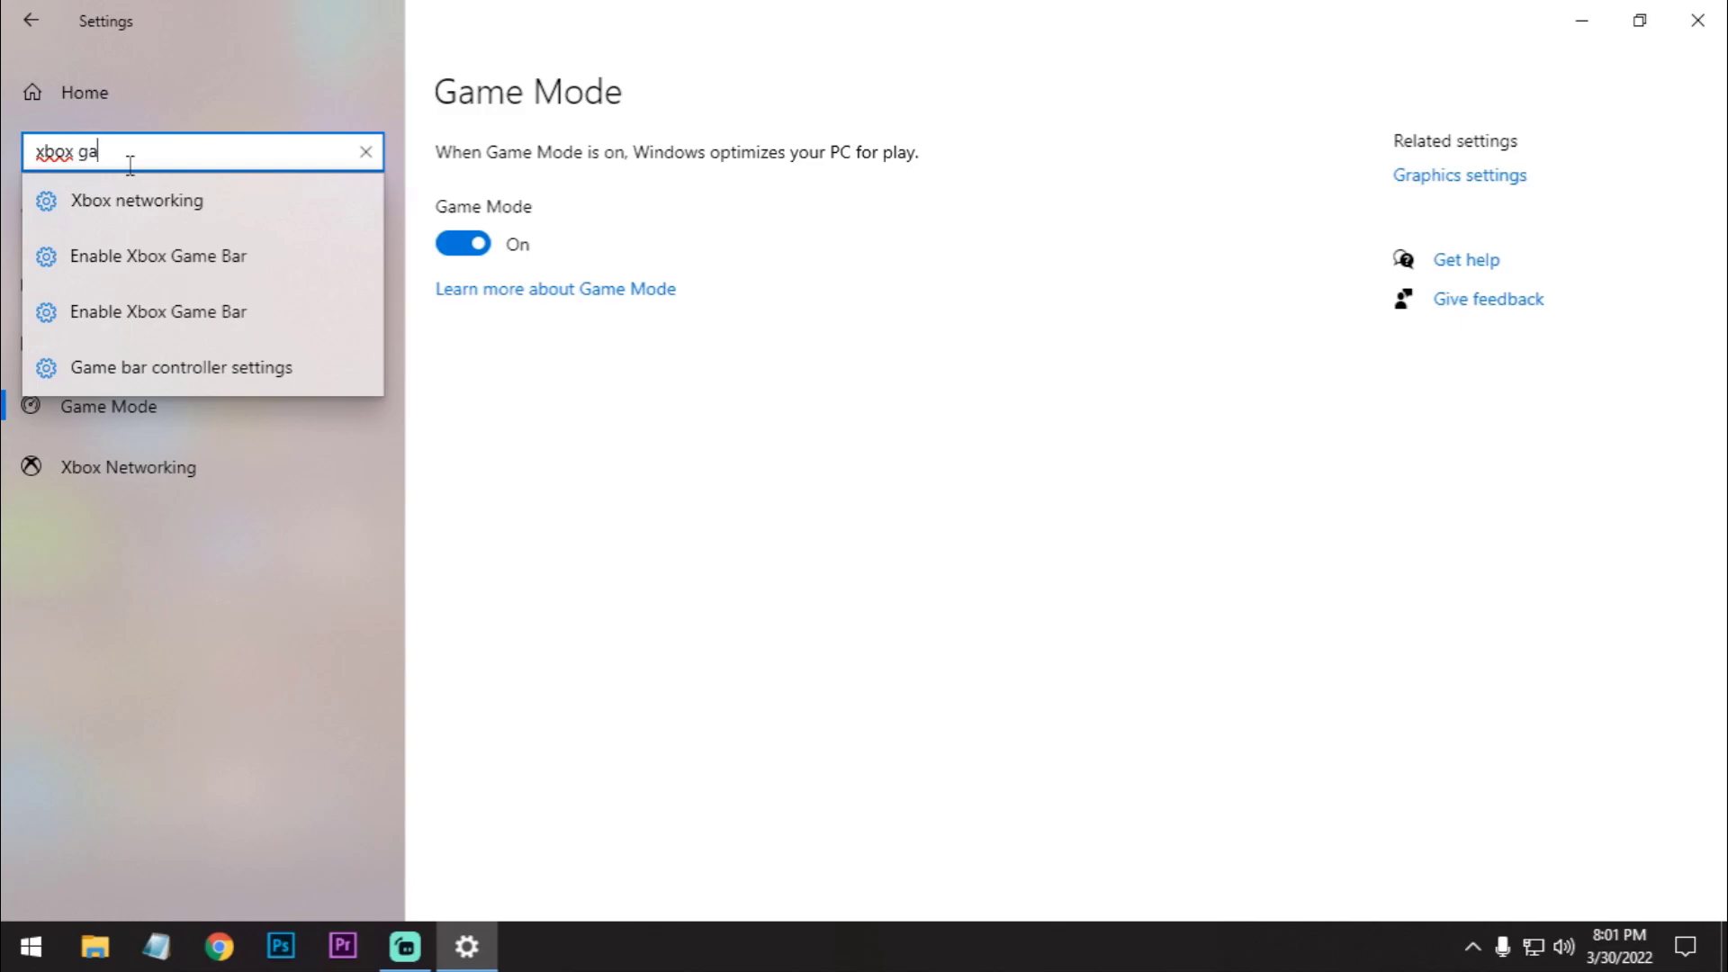
{"action": "type", "text": "me"}
{"action": "left_click", "coordinate": [170, 192]}
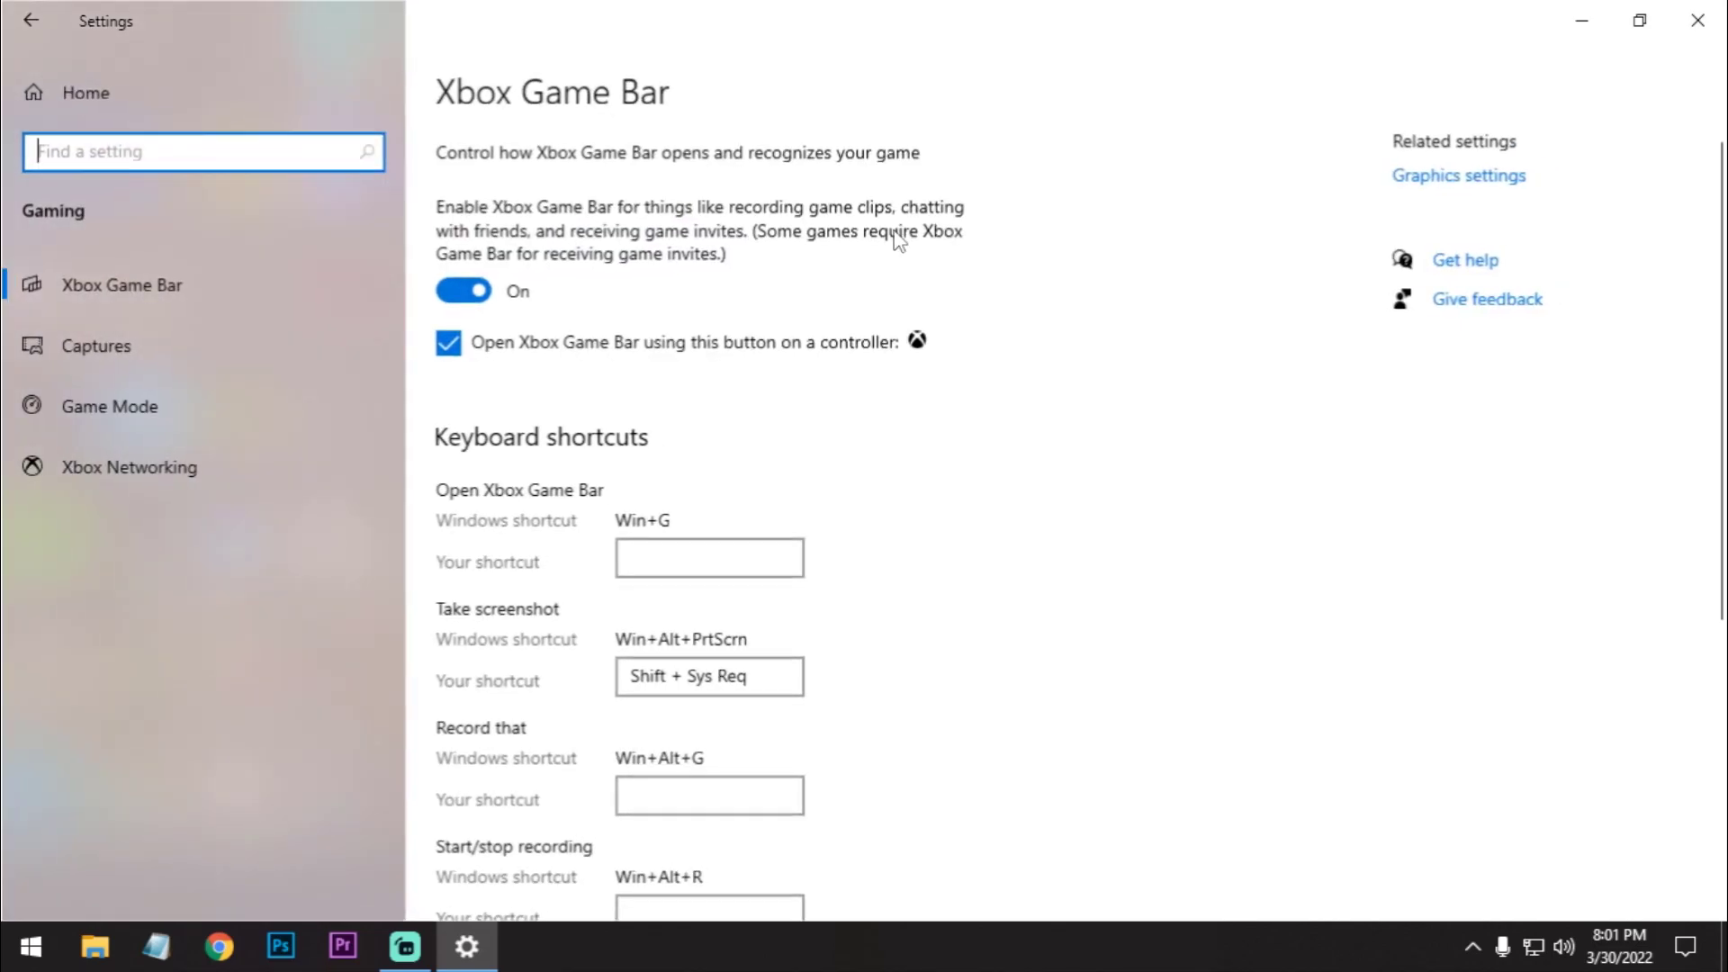
{"action": "left_click", "coordinate": [482, 298]}
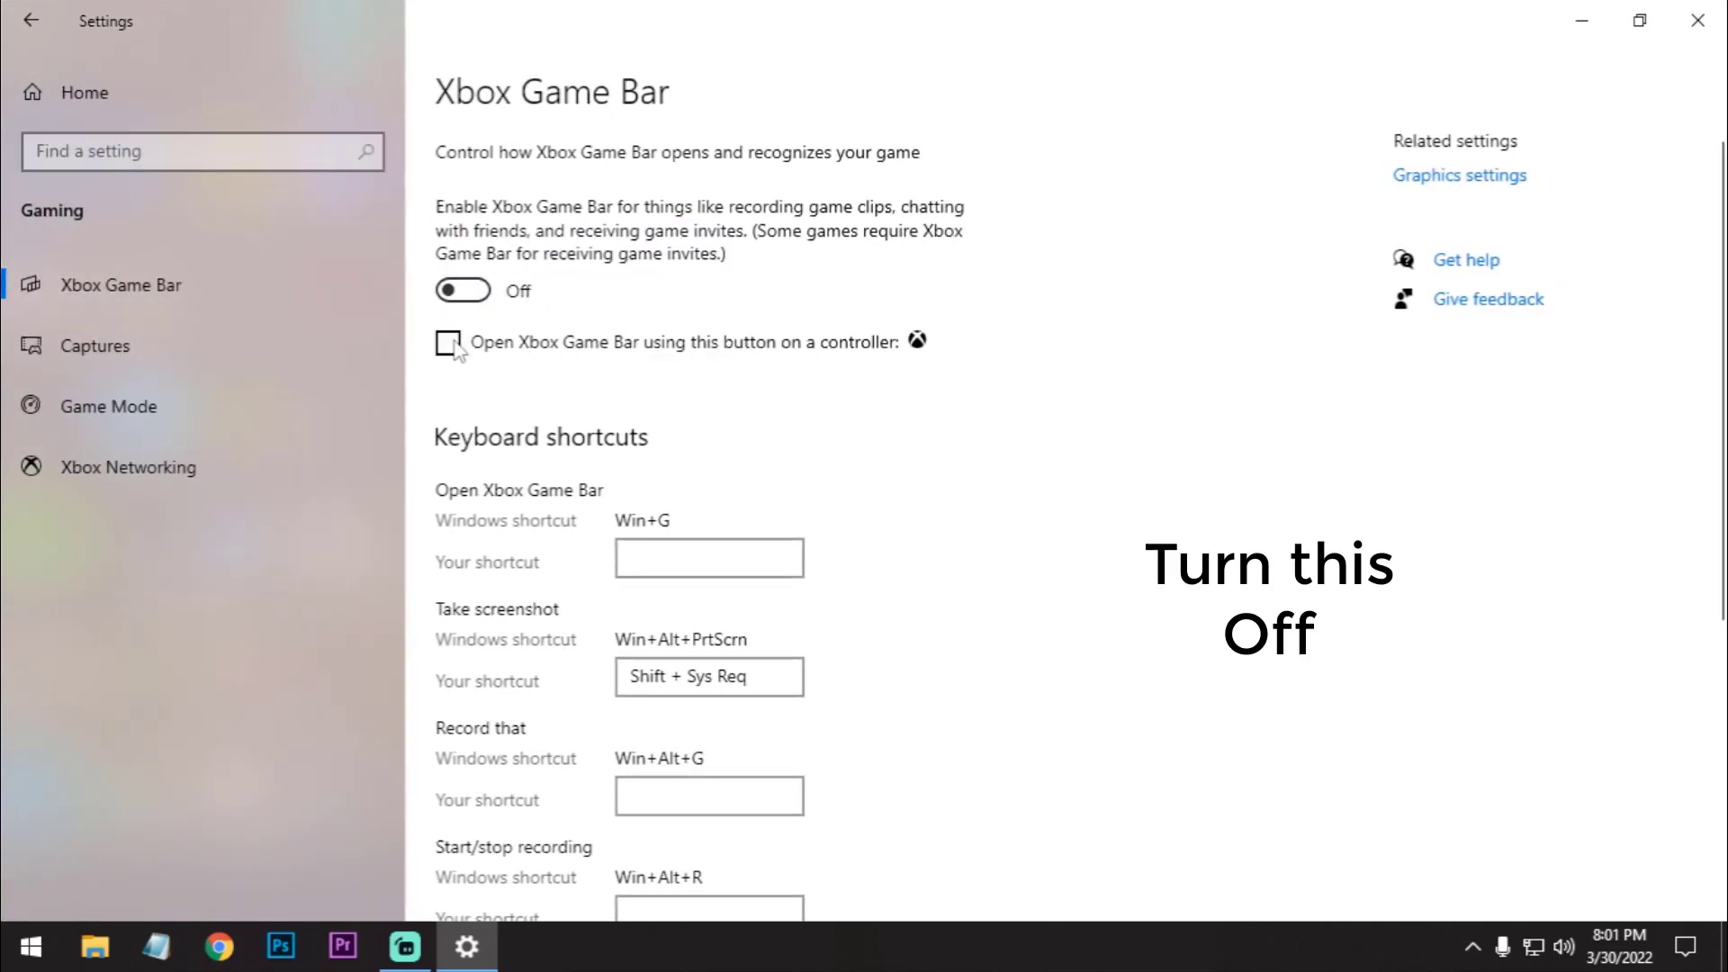
{"action": "left_click", "coordinate": [1698, 19]}
{"action": "right_click", "coordinate": [673, 296]}
{"action": "left_click", "coordinate": [724, 367]}
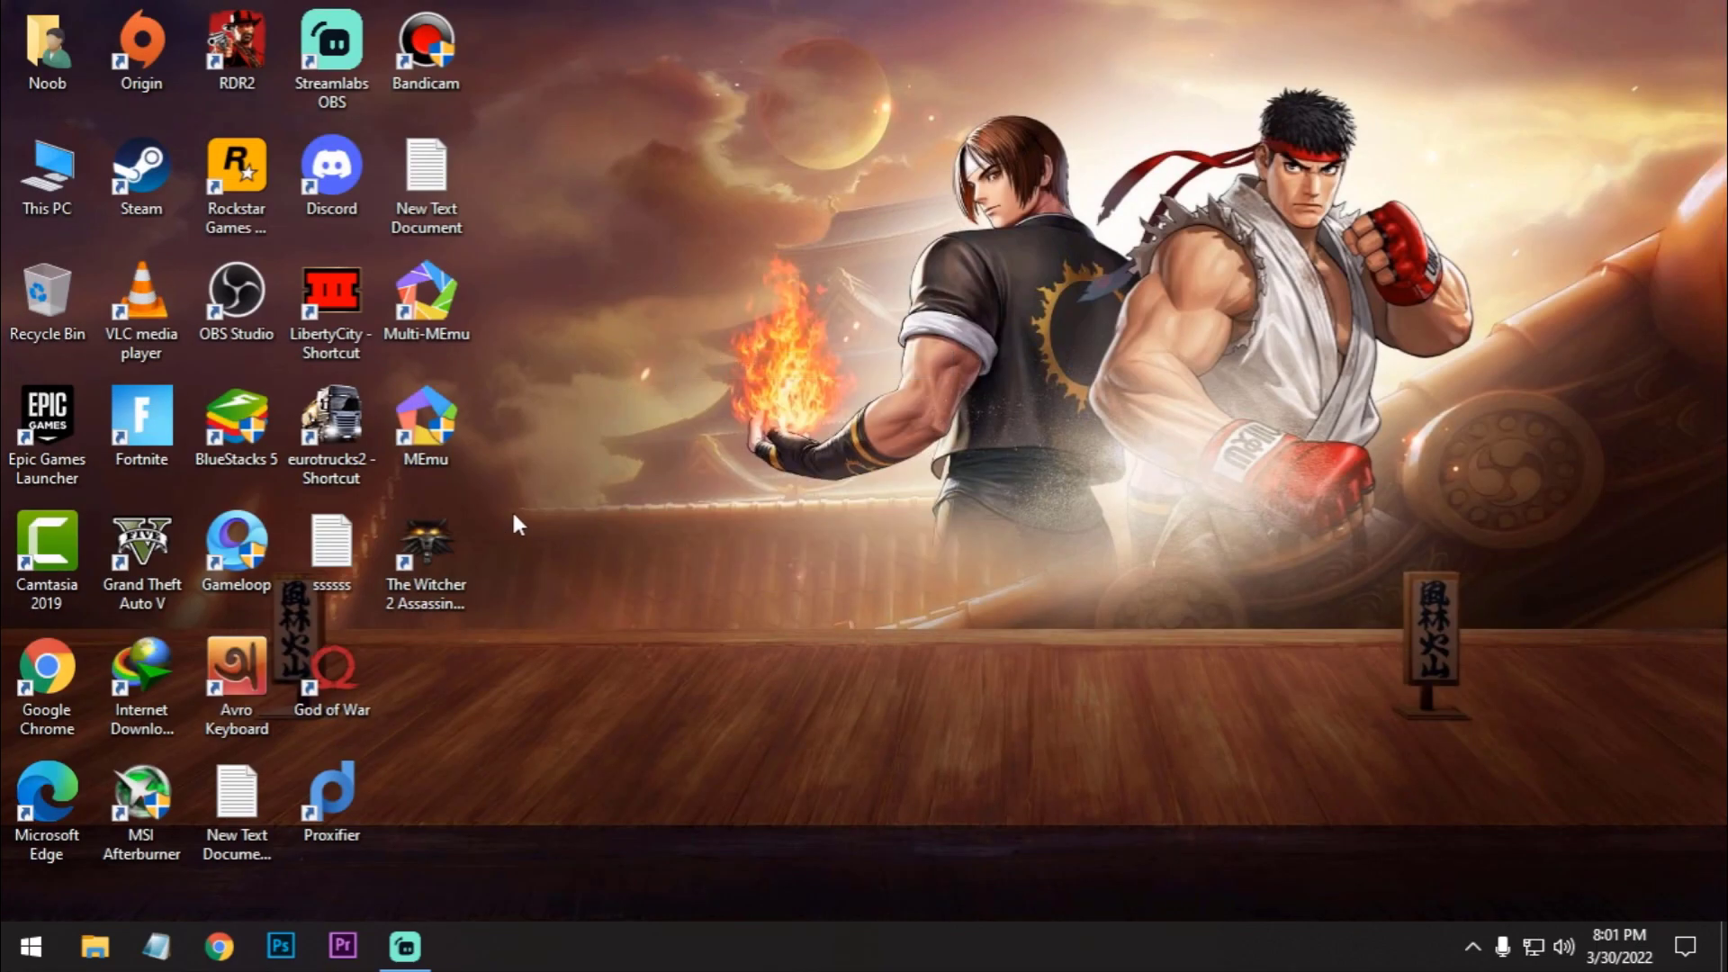
Open the Virtual Memory dialog through This PC's advanced system settings and the advanced performance options.
{"action": "right_click", "coordinate": [59, 197]}
{"action": "right_click", "coordinate": [35, 161]}
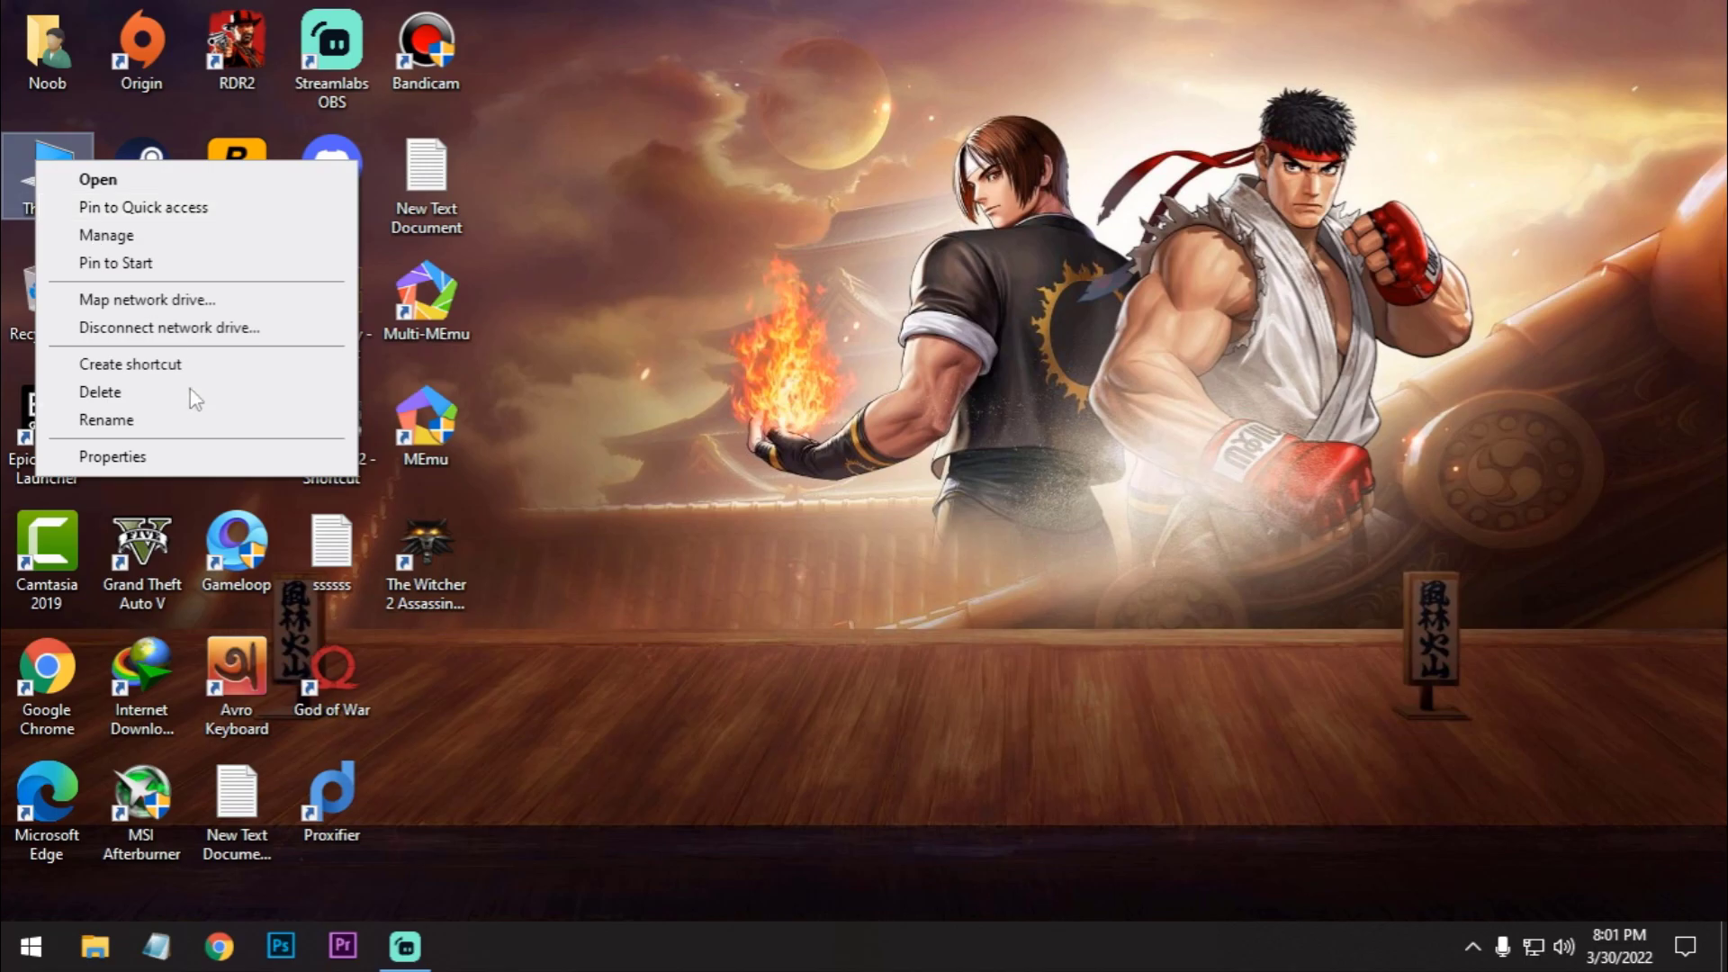
{"action": "left_click", "coordinate": [113, 456]}
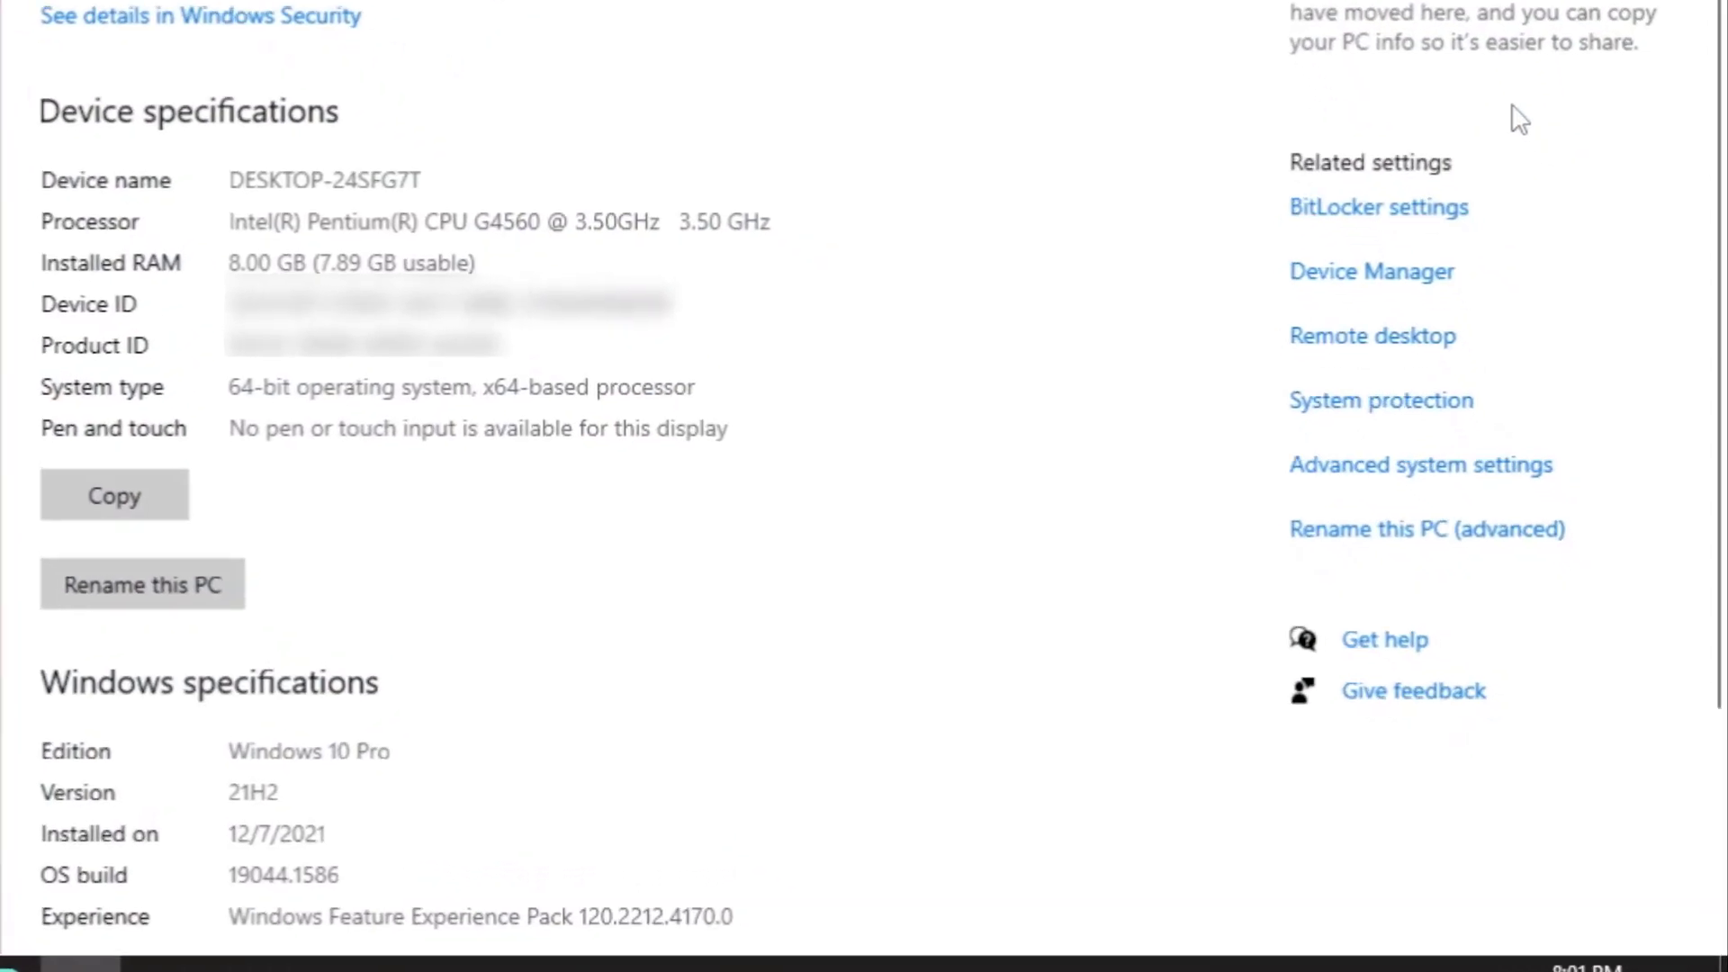
{"action": "left_click", "coordinate": [1371, 470]}
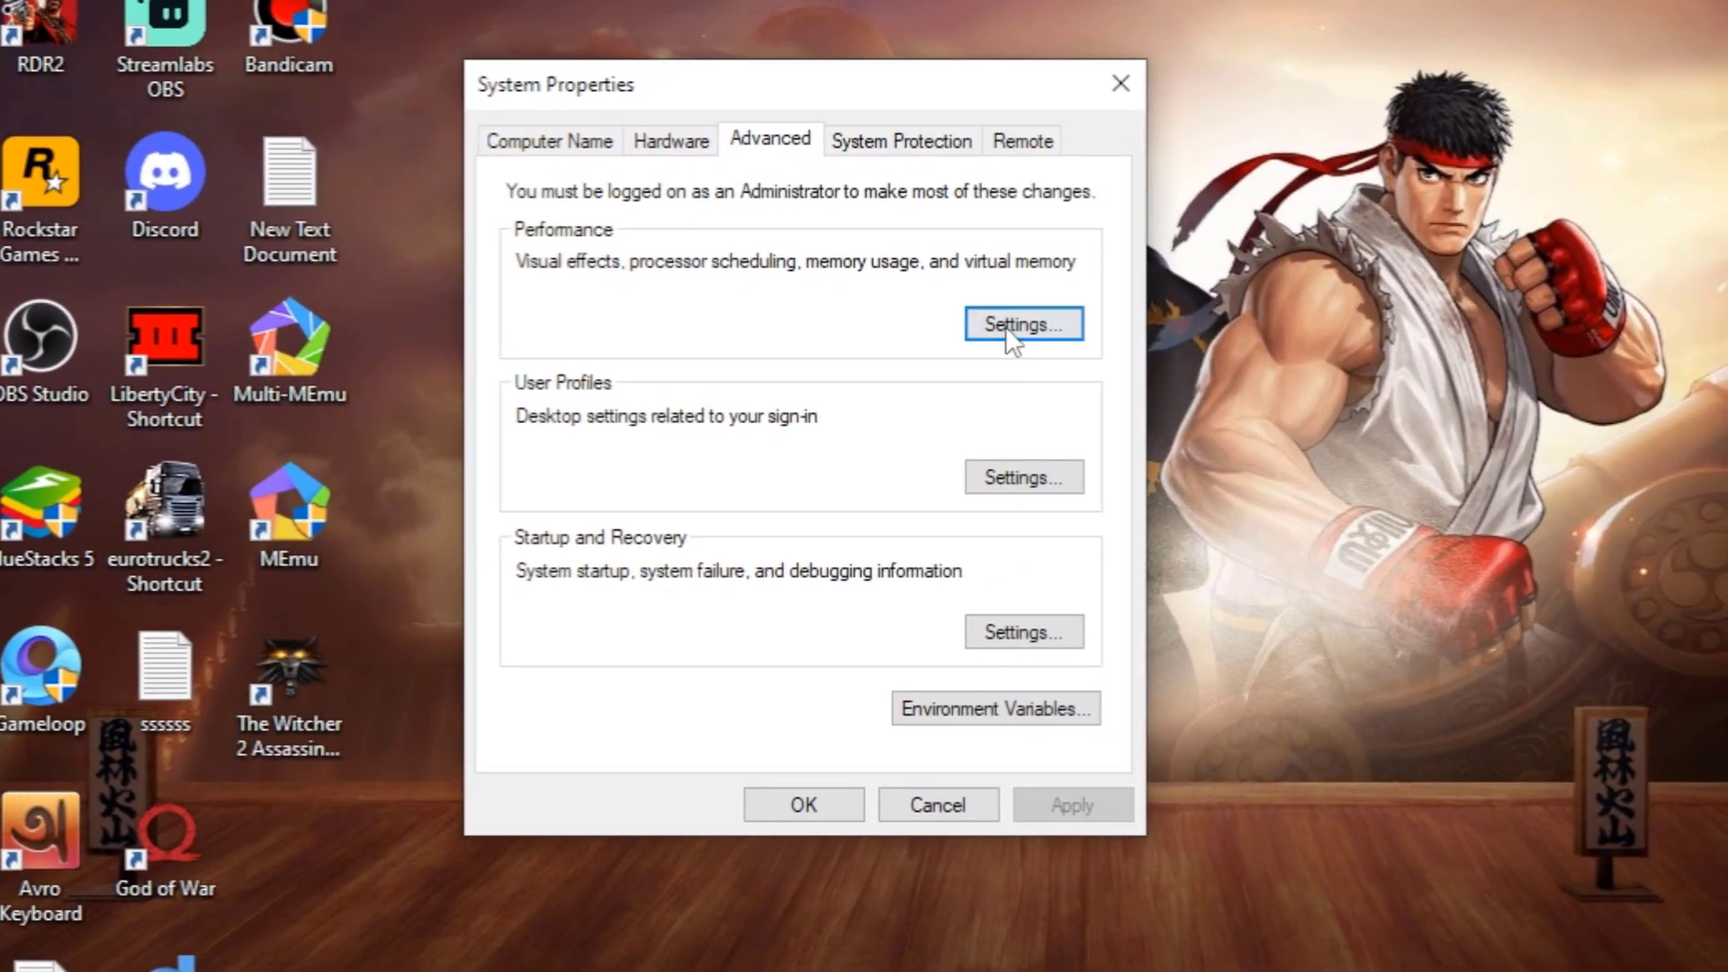
{"action": "left_click", "coordinate": [1013, 333]}
{"action": "left_click", "coordinate": [712, 232]}
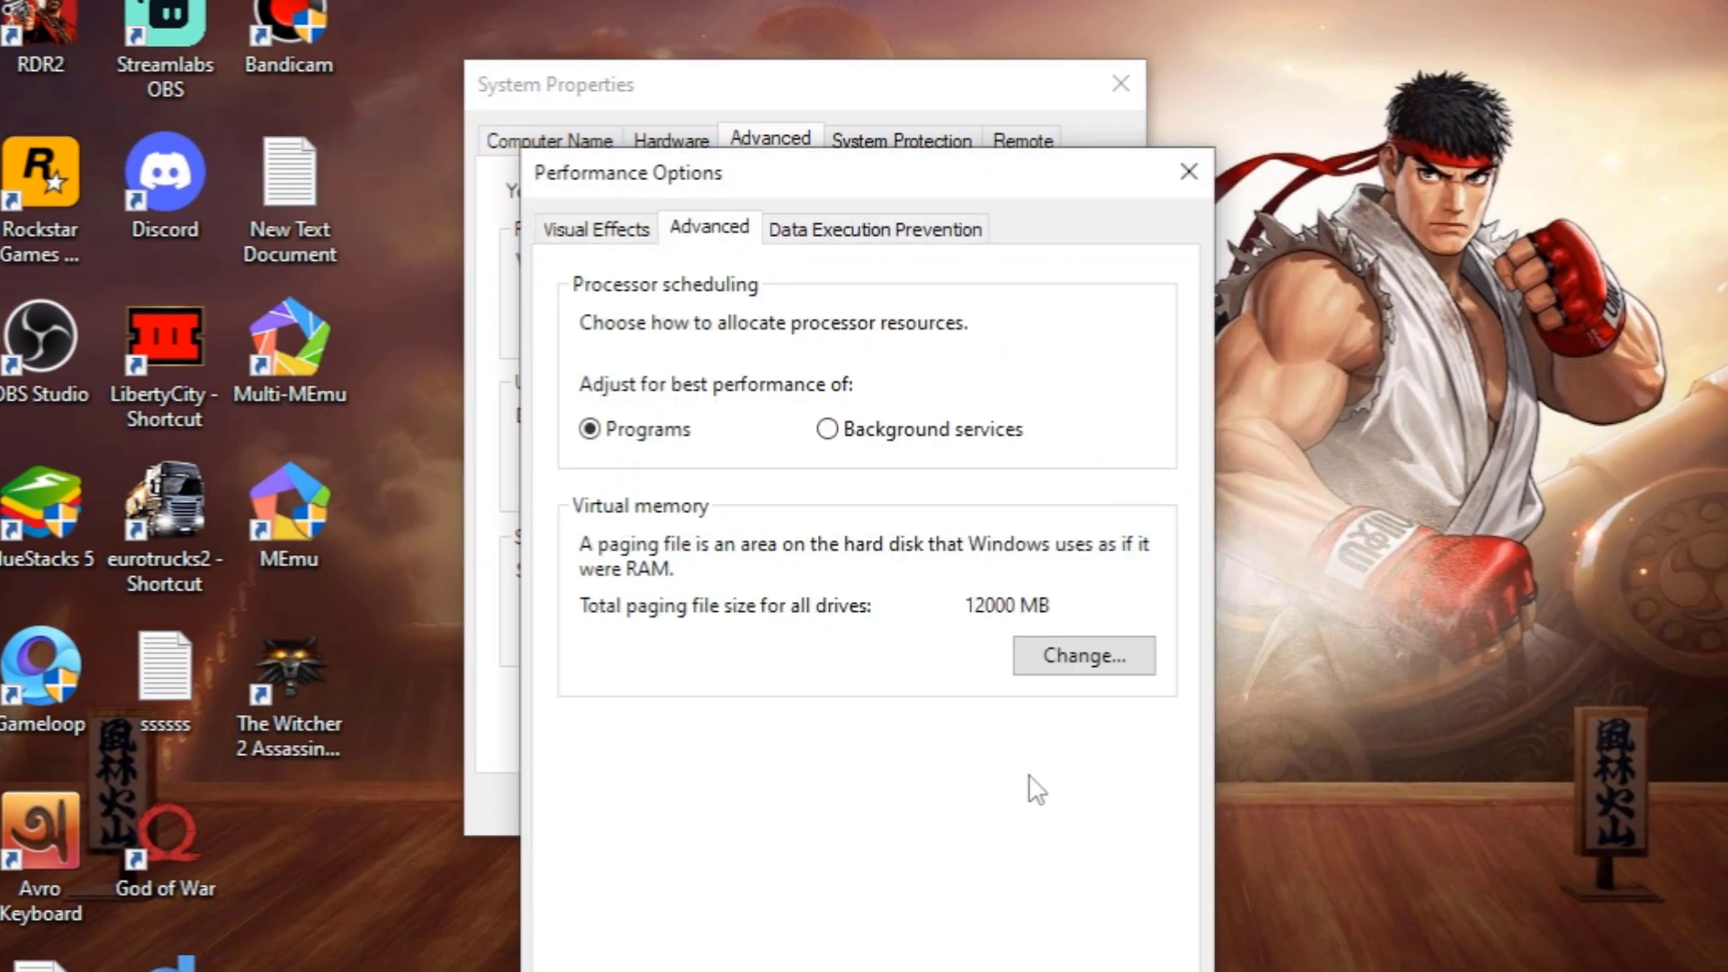
{"action": "left_click", "coordinate": [1069, 667]}
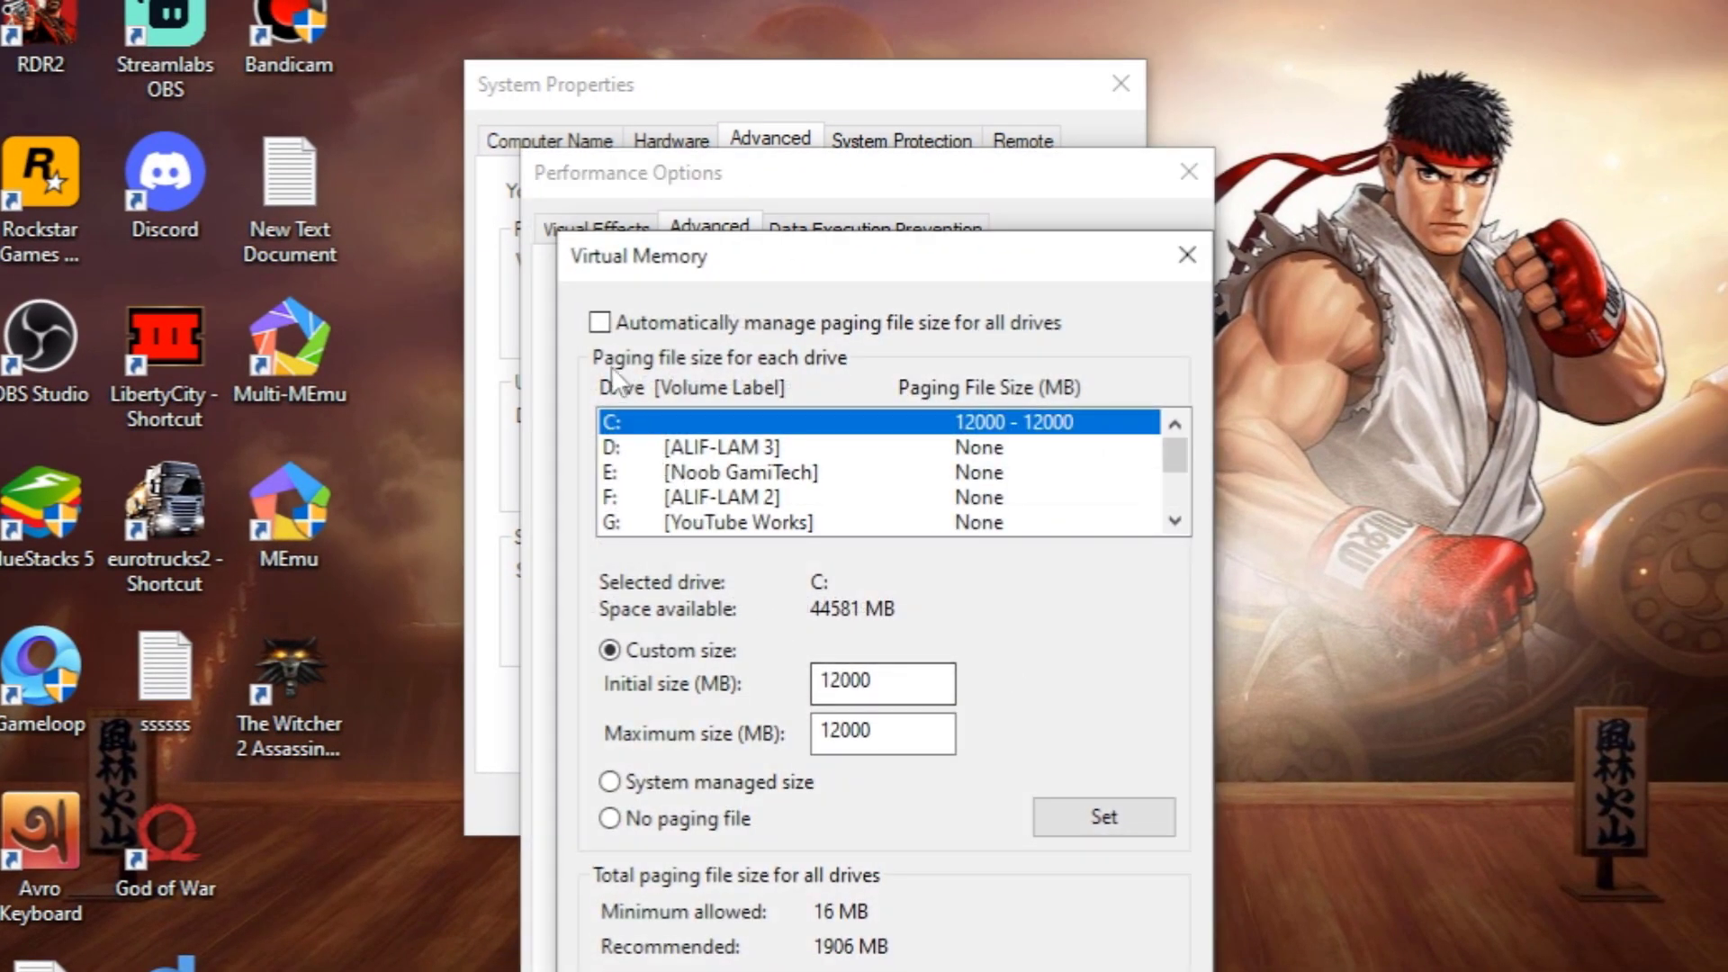
Review the custom initial and maximum paging file sizes for drive C and dismiss the system dialogs without saving.
{"action": "left_click", "coordinate": [600, 323]}
{"action": "left_click", "coordinate": [595, 304]}
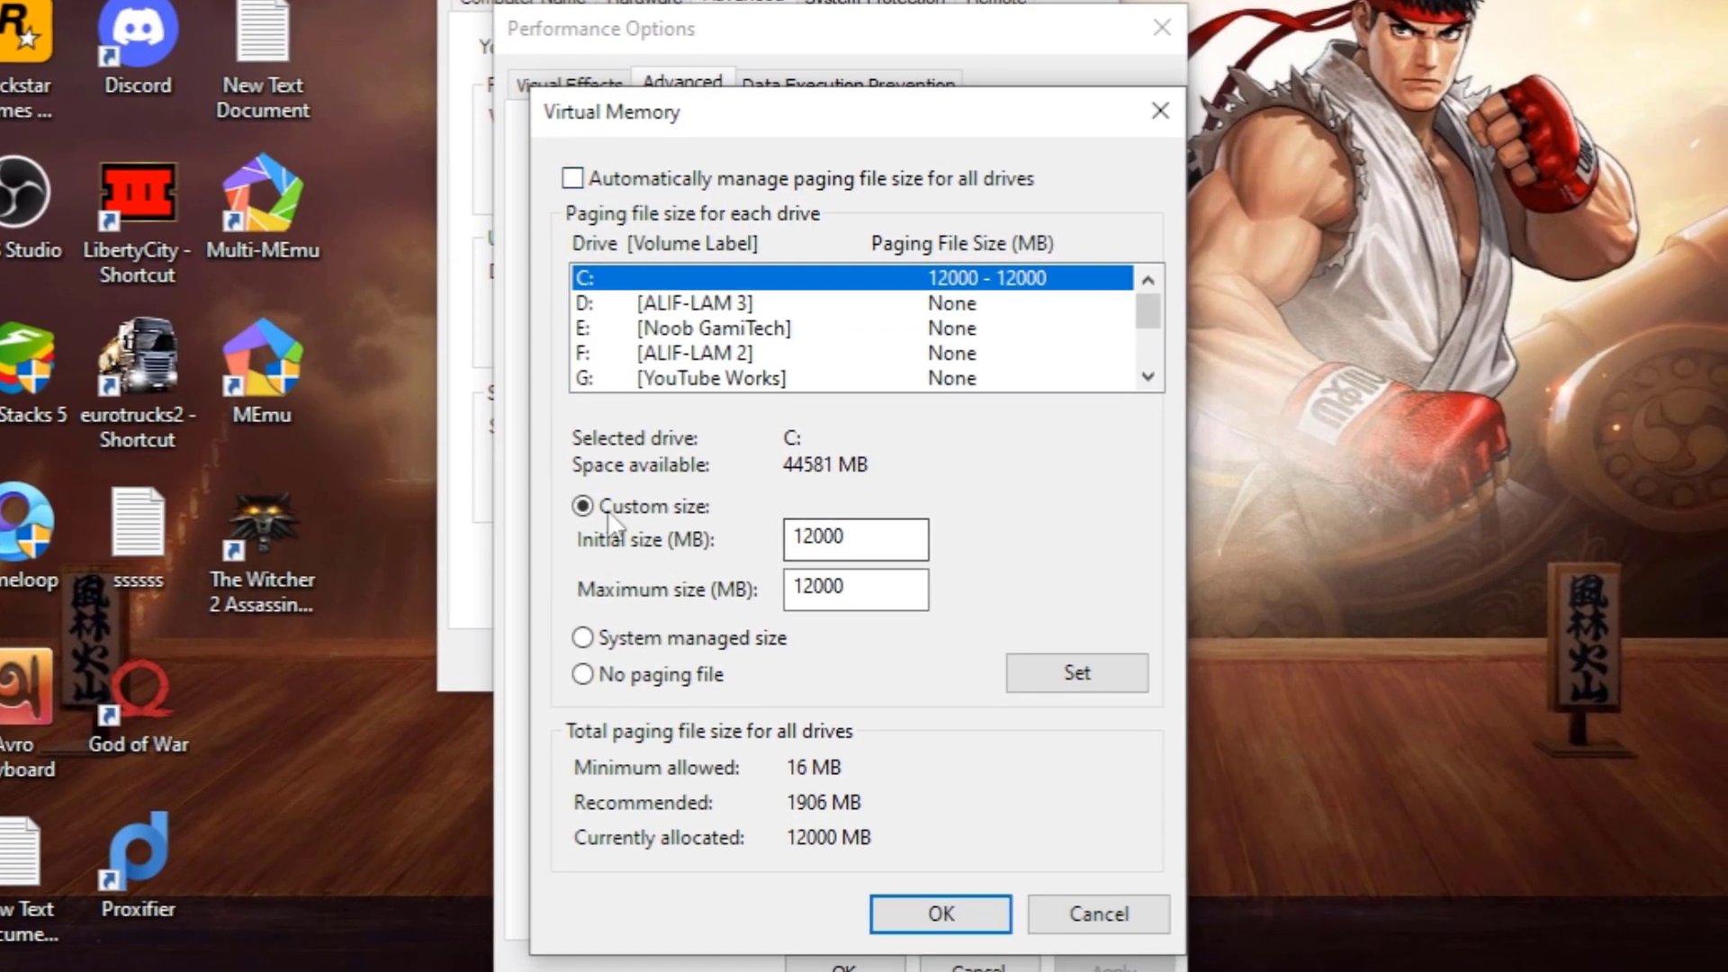
{"action": "double_click", "coordinate": [836, 538]}
{"action": "key", "text": "Tab"}
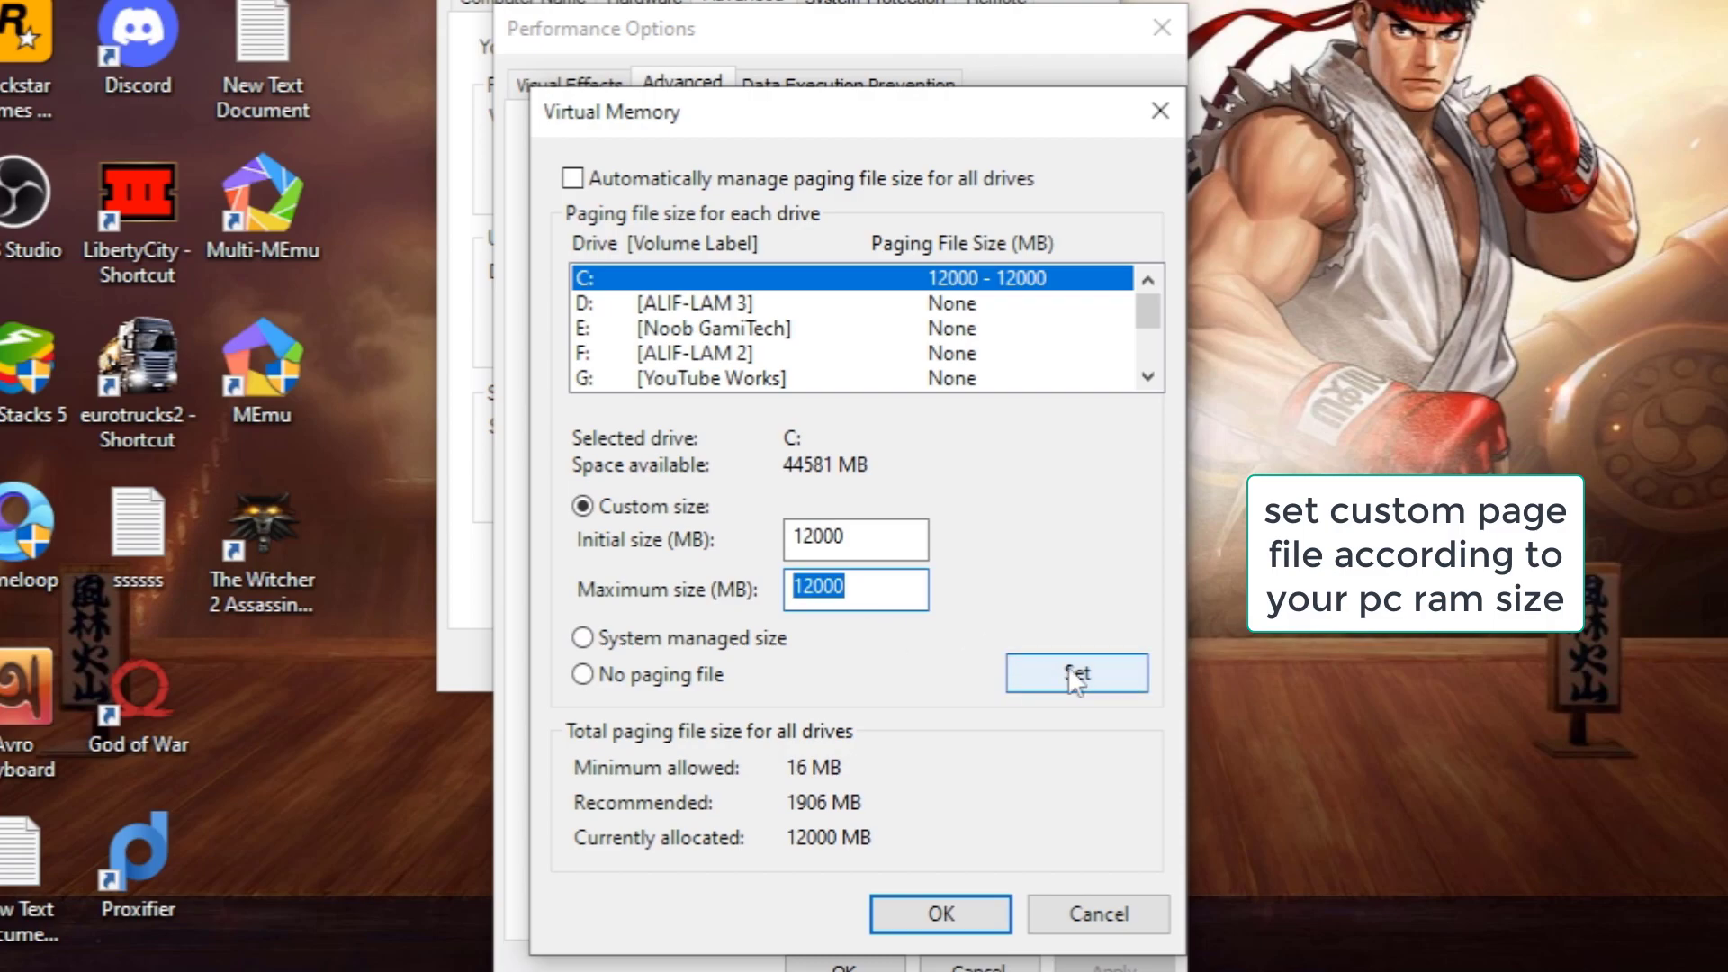
{"action": "left_click", "coordinate": [1077, 909]}
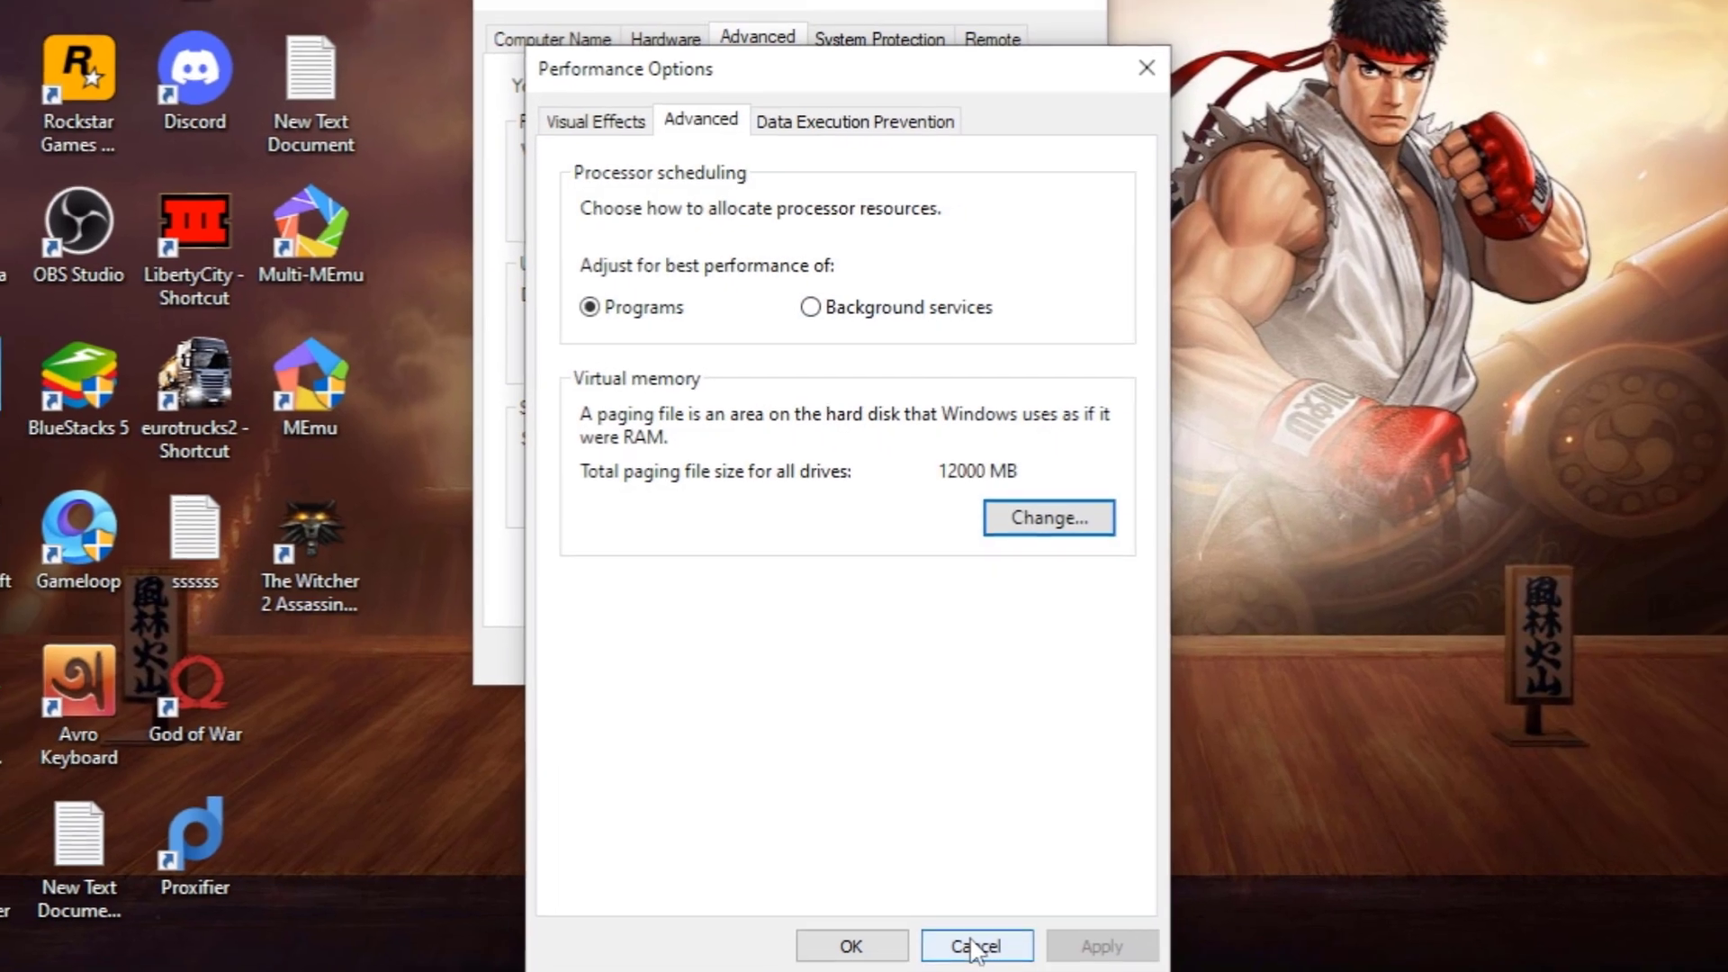
{"action": "left_click", "coordinate": [979, 967]}
{"action": "left_click", "coordinate": [904, 657]}
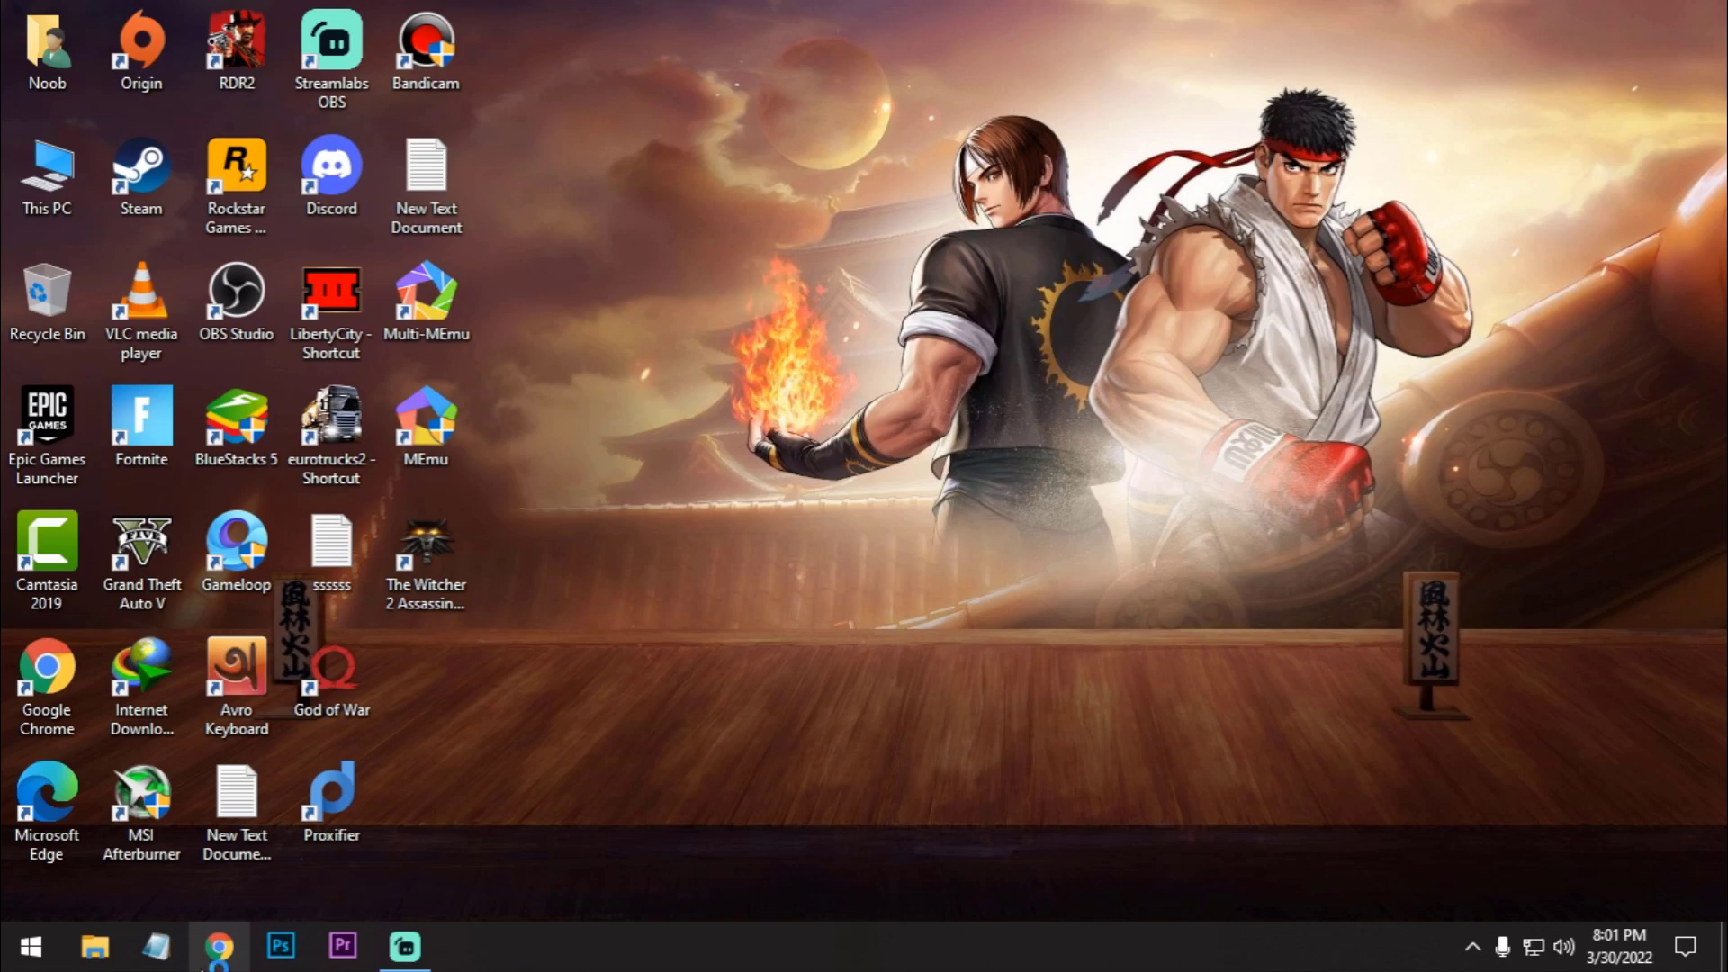
Switch to Chrome, go to ldplayer.net and open the site's version history and release notes page.
{"action": "left_click", "coordinate": [204, 967]}
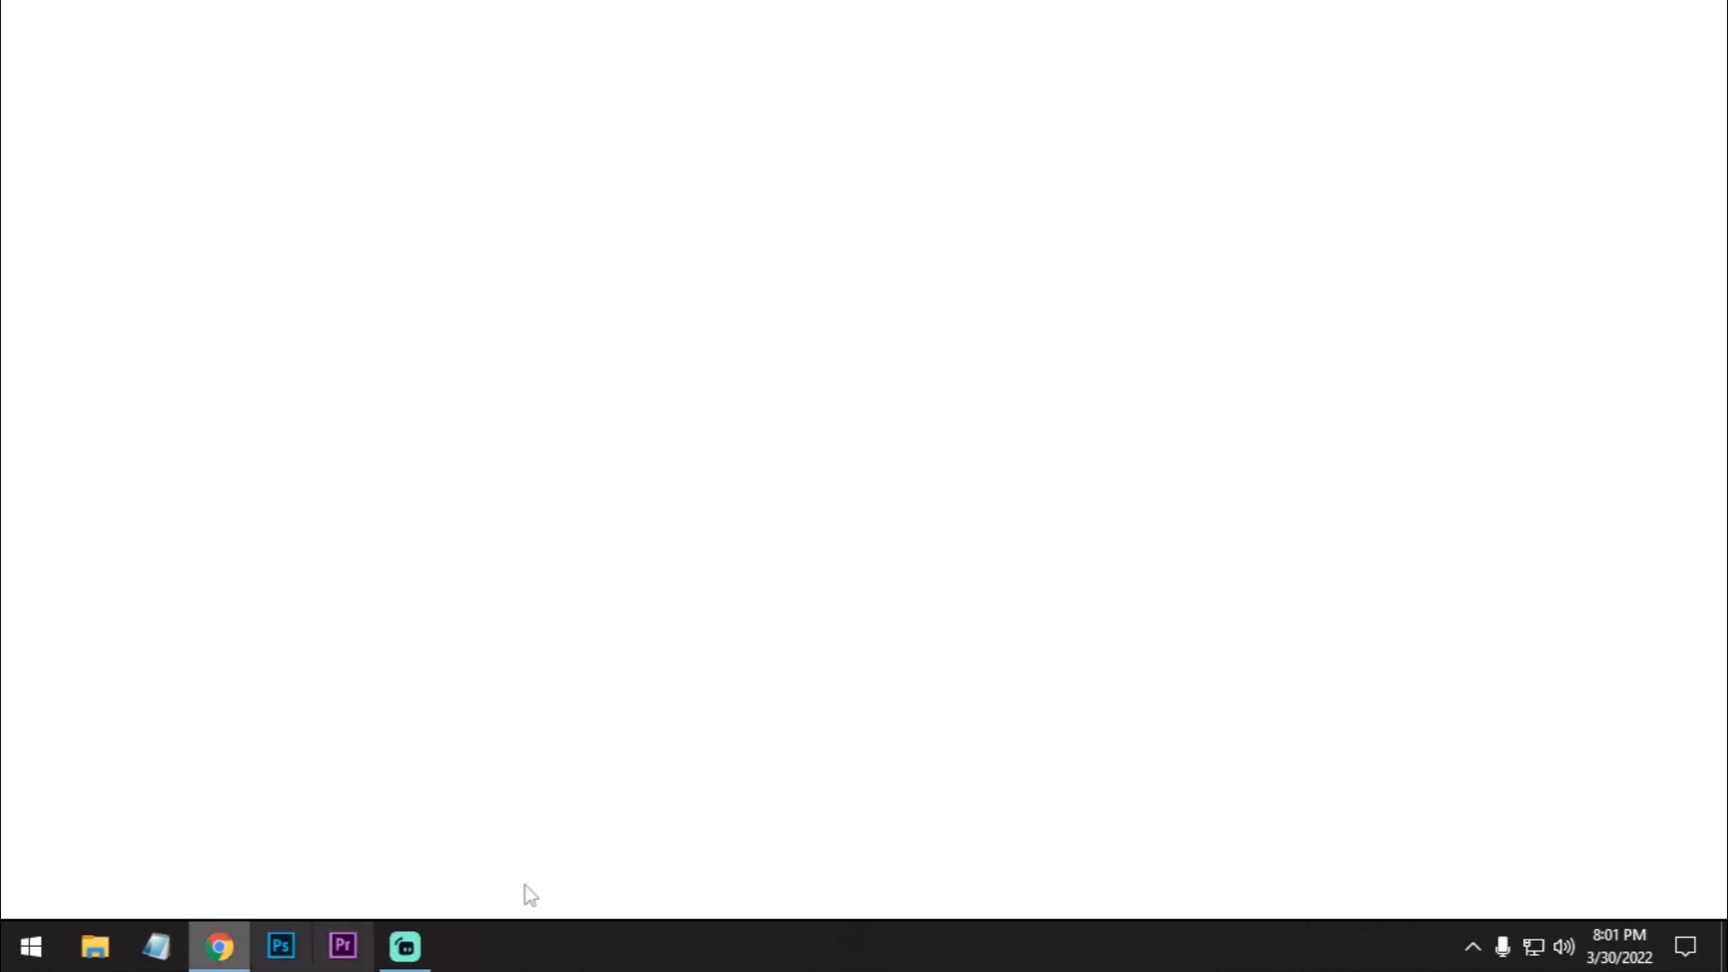
{"action": "type", "text": "ldplayer.net"}
{"action": "key", "text": "Return"}
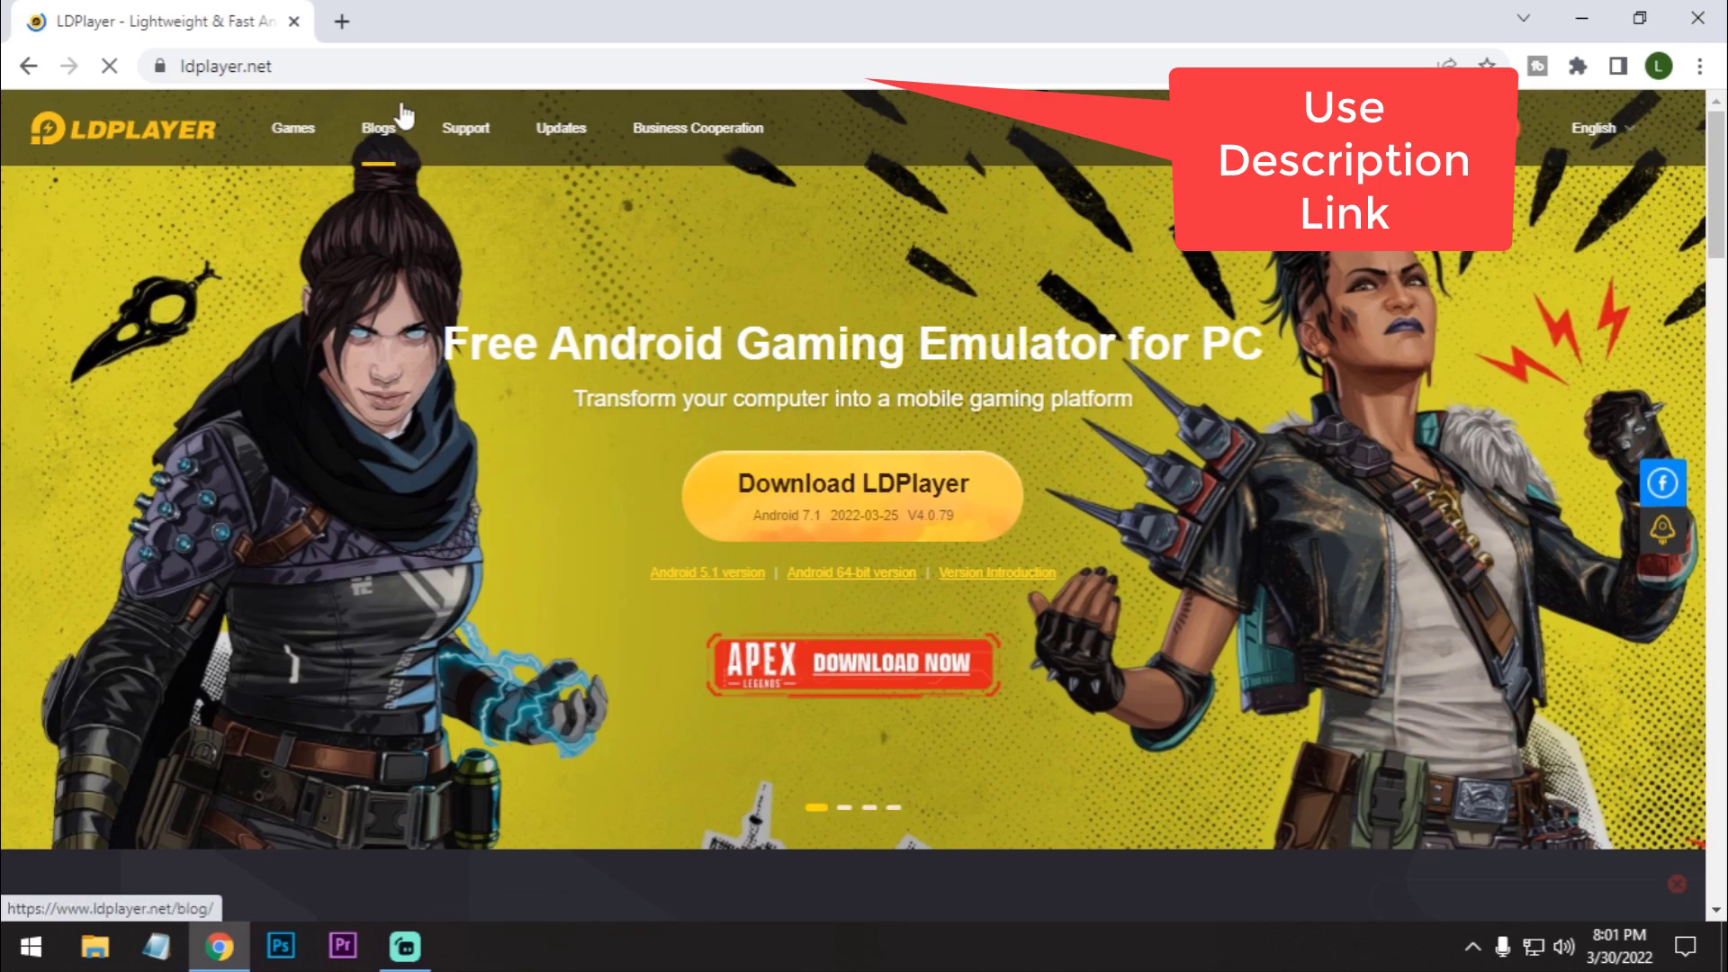
{"action": "left_click", "coordinate": [559, 131]}
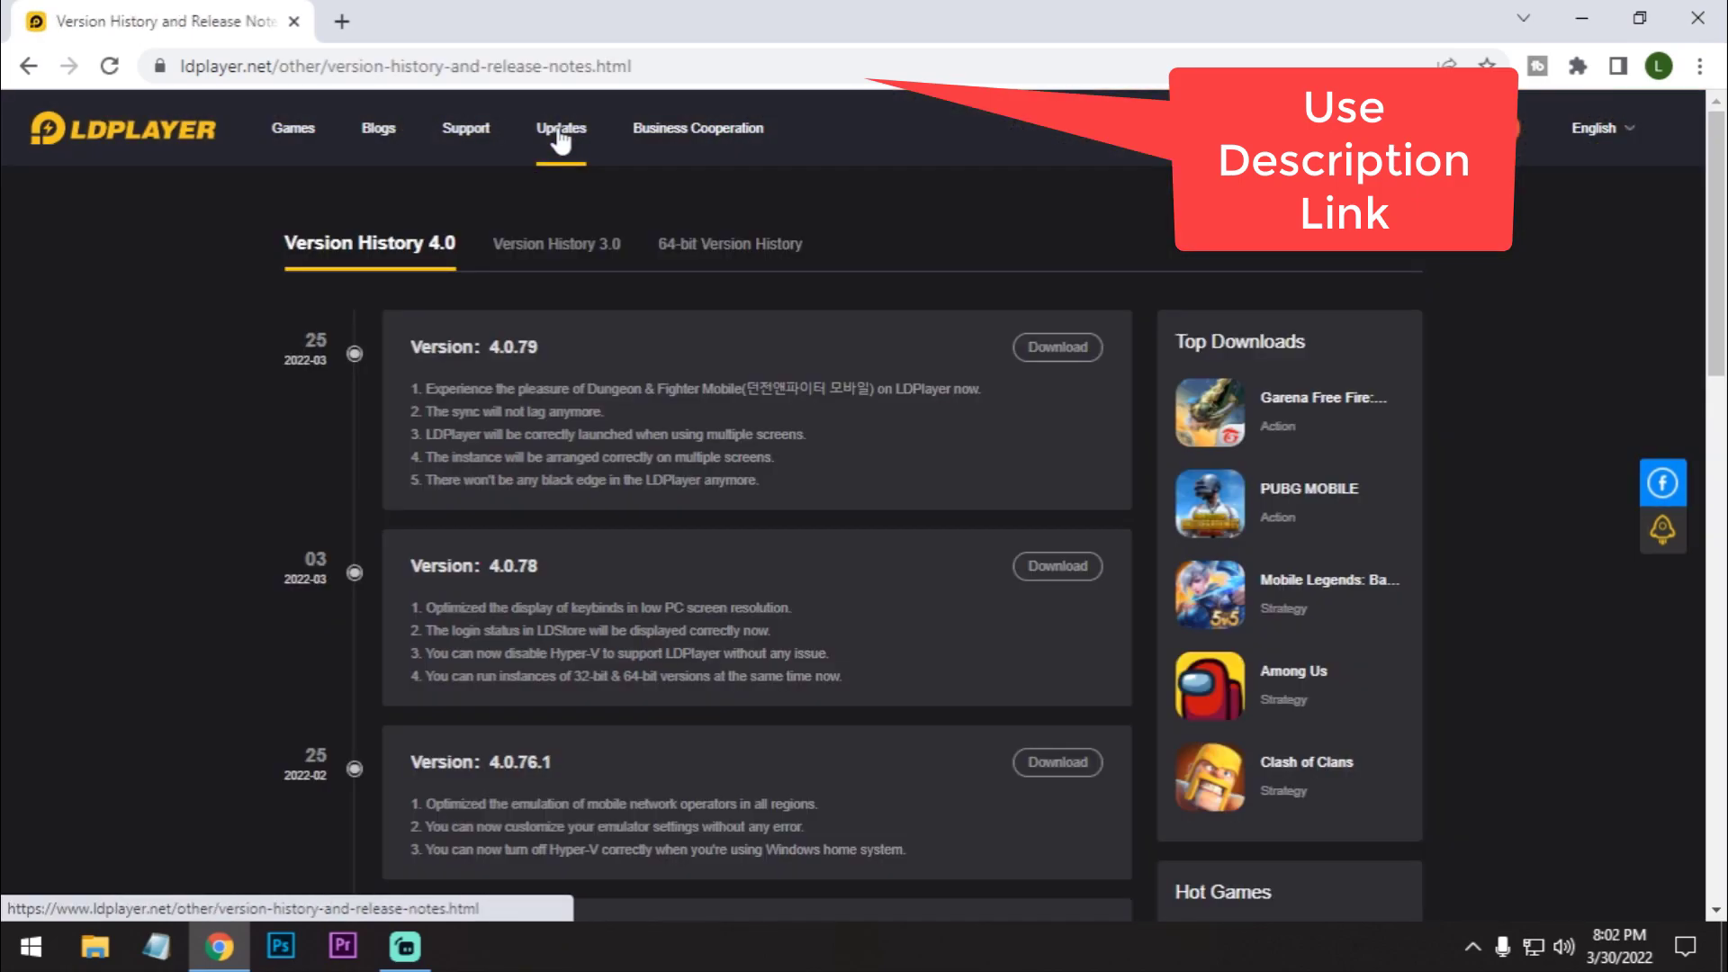
Examine the release notes of the newest LDPlayer builds in the 4.0 and 3.0 version histories.
{"action": "left_click_drag", "start_coordinate": [406, 349], "coordinate": [541, 346]}
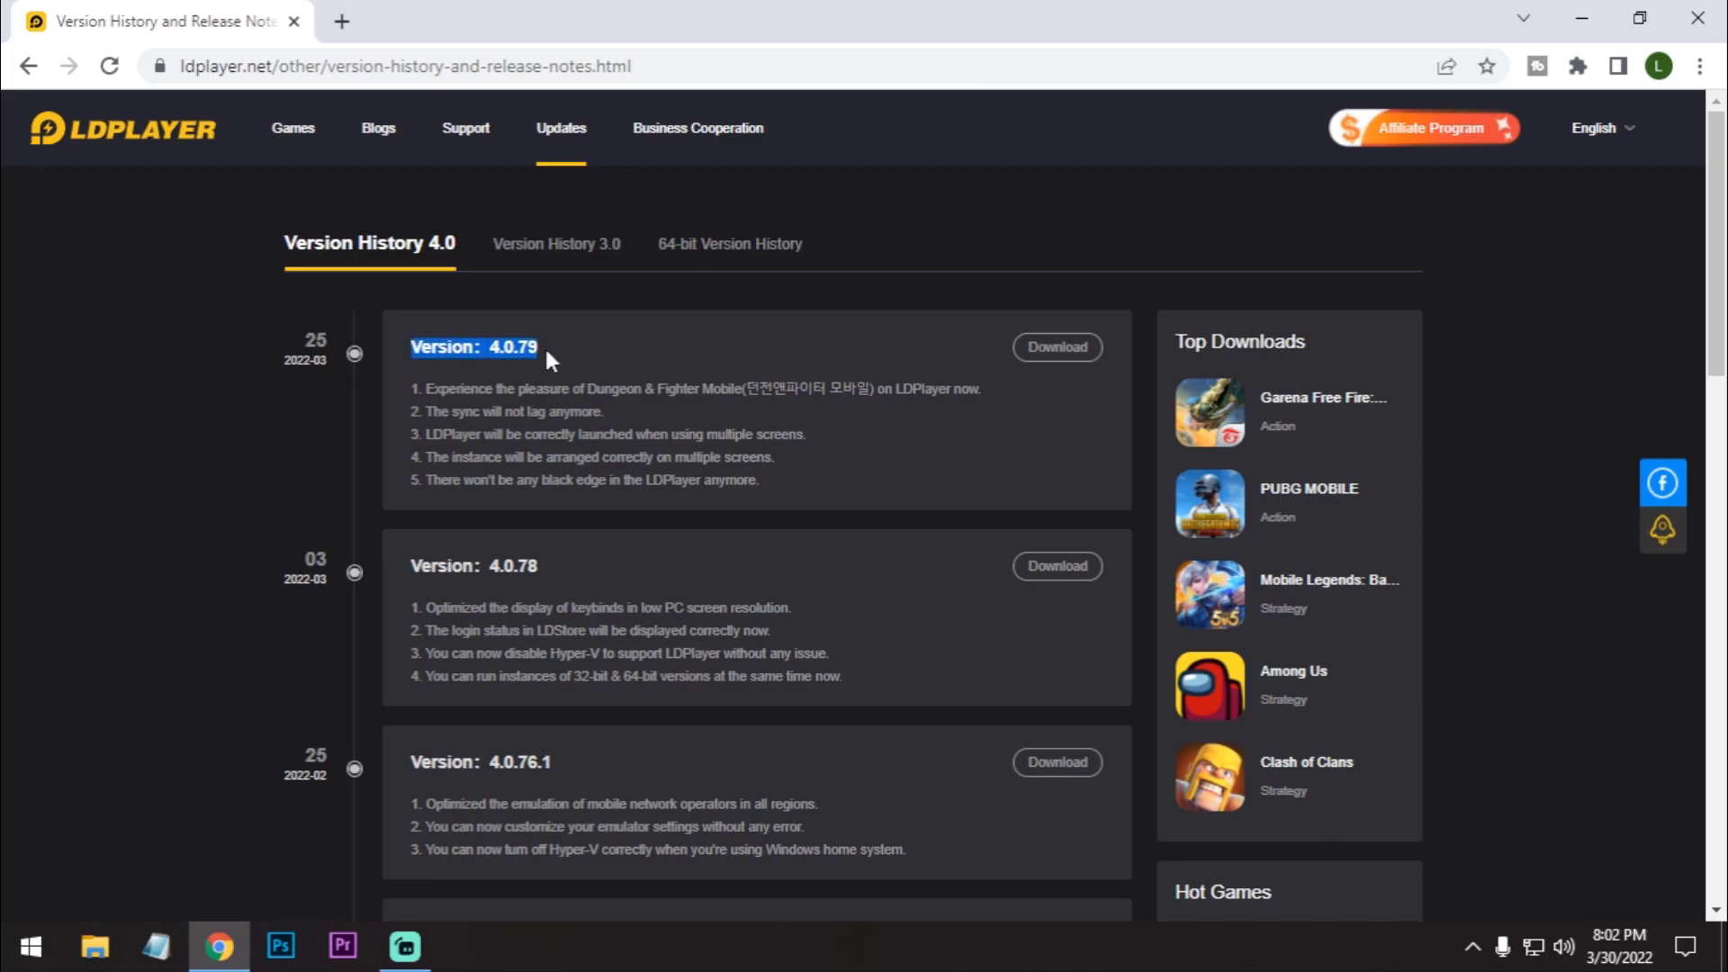
{"action": "left_click", "coordinate": [565, 349]}
{"action": "left_click_drag", "start_coordinate": [823, 486], "coordinate": [430, 349]}
{"action": "left_click", "coordinate": [918, 423]}
{"action": "left_click", "coordinate": [535, 244]}
{"action": "left_click", "coordinate": [568, 357]}
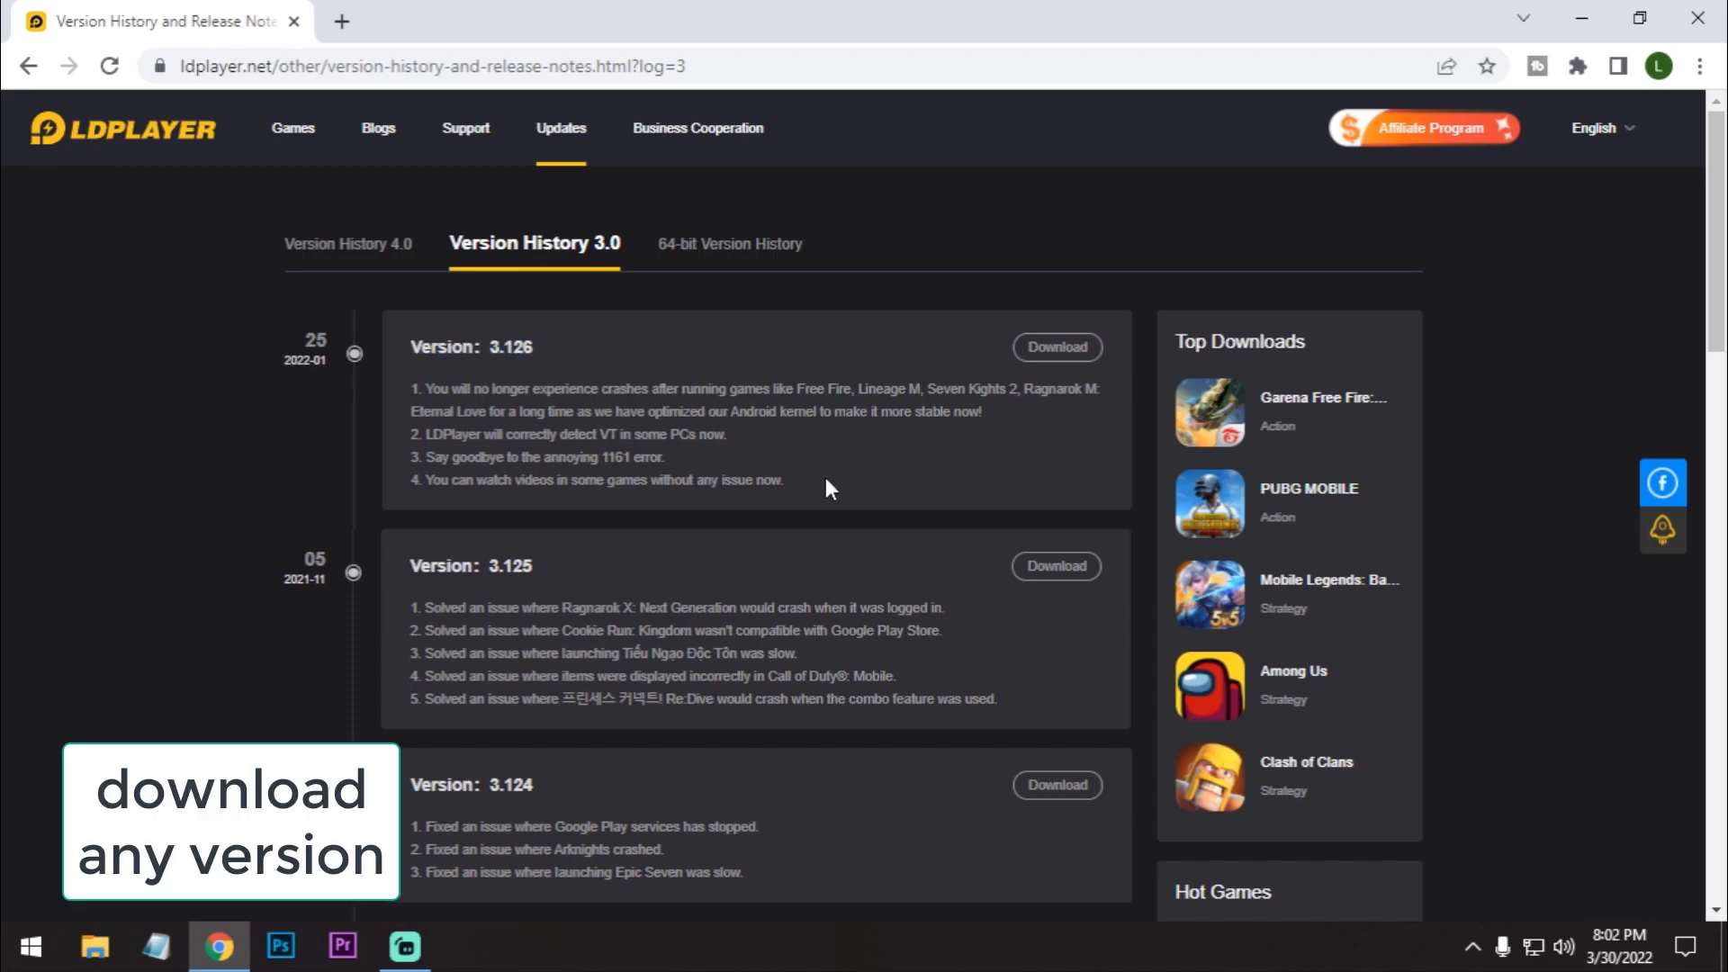
{"action": "left_click_drag", "start_coordinate": [833, 482], "coordinate": [414, 386]}
{"action": "left_click", "coordinate": [858, 441]}
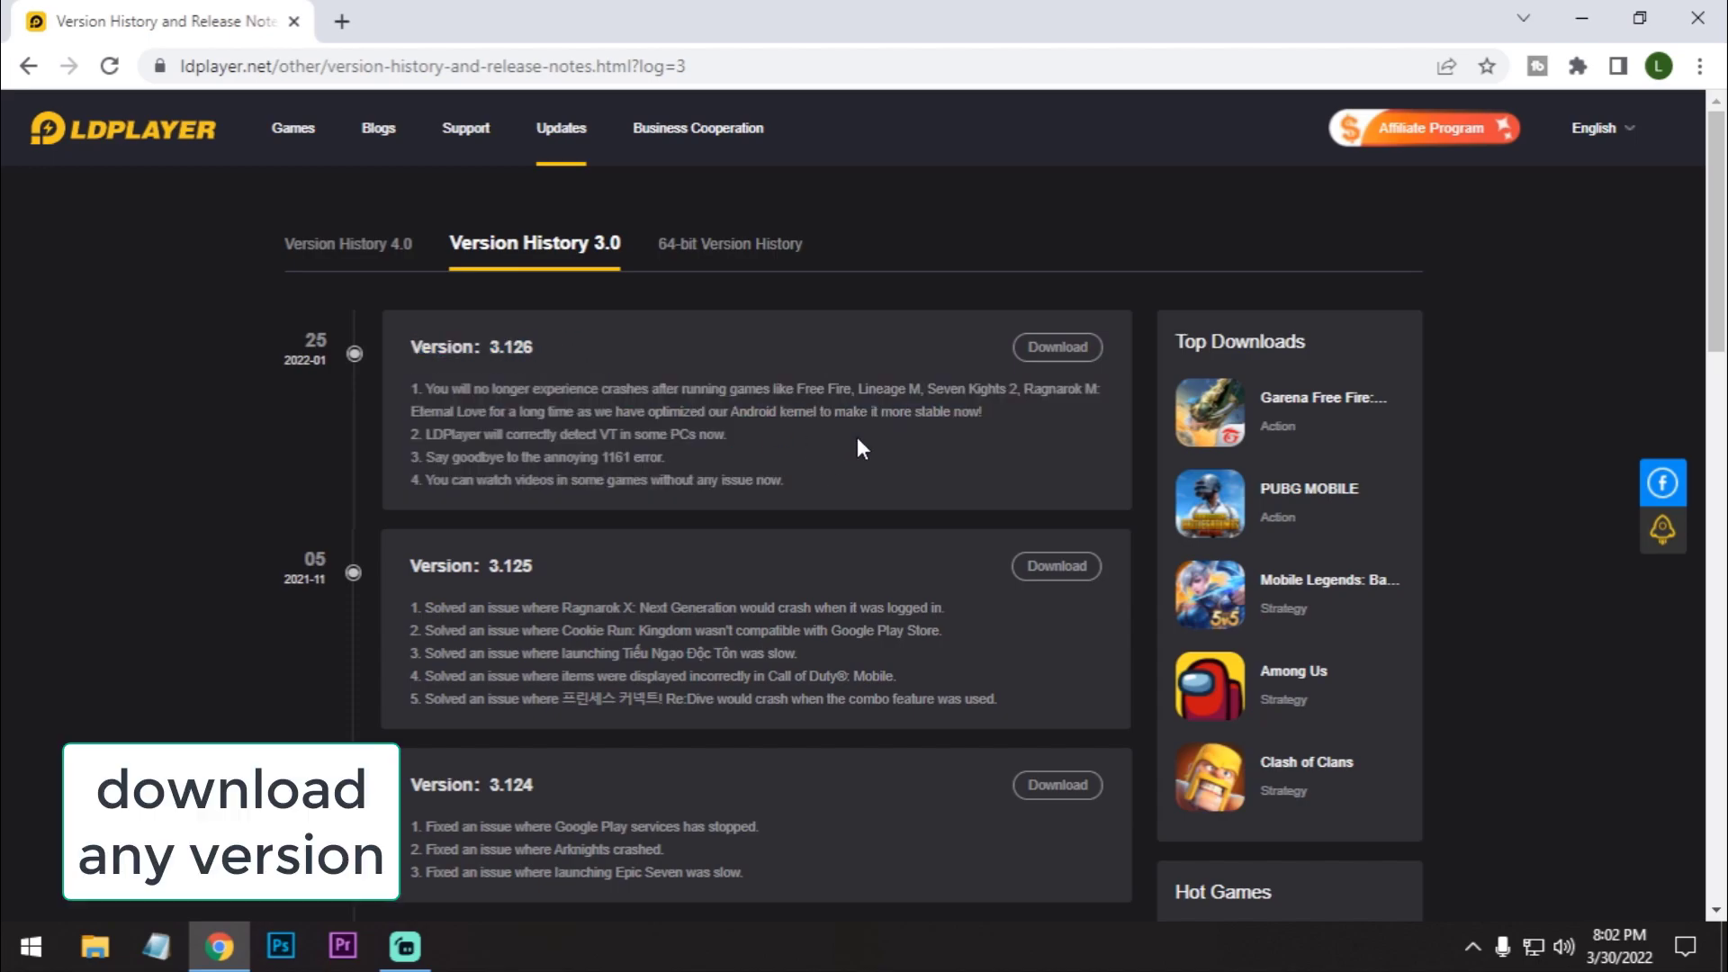
Download LDPlayer version 4.0.79, install it to E:\Emulators\LDPlayer\LDPlayer4.0\ and close the installer without launching the emulator.
{"action": "left_click", "coordinate": [379, 256]}
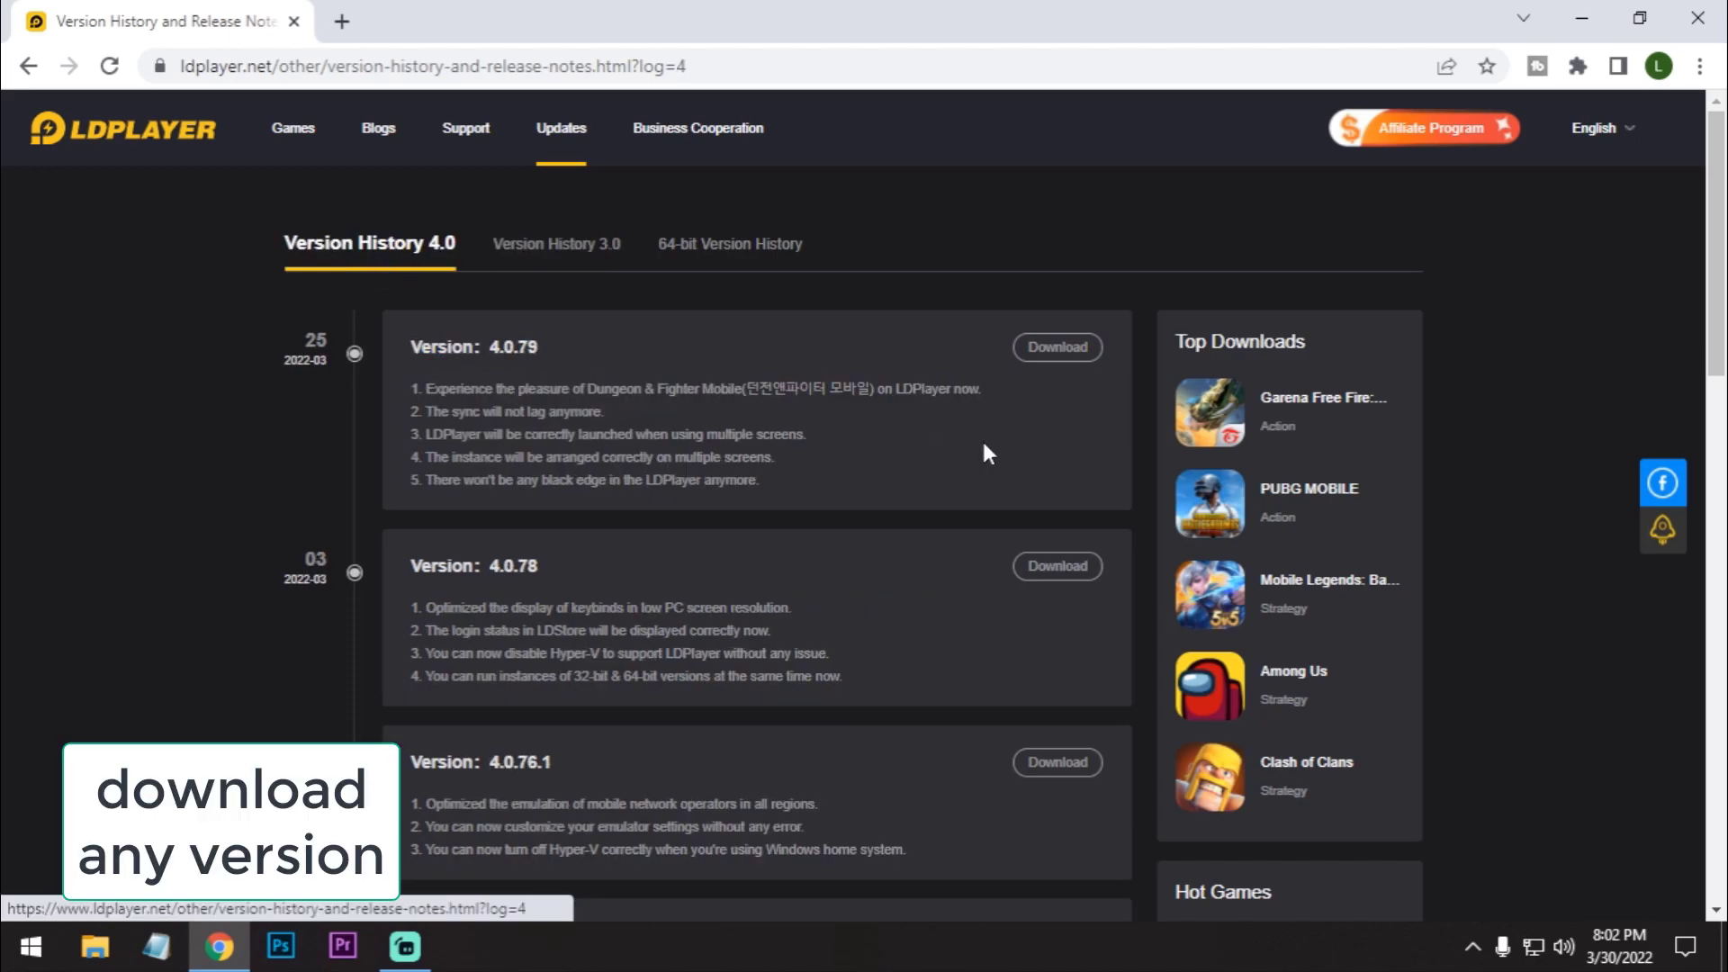
{"action": "left_click", "coordinate": [1037, 351]}
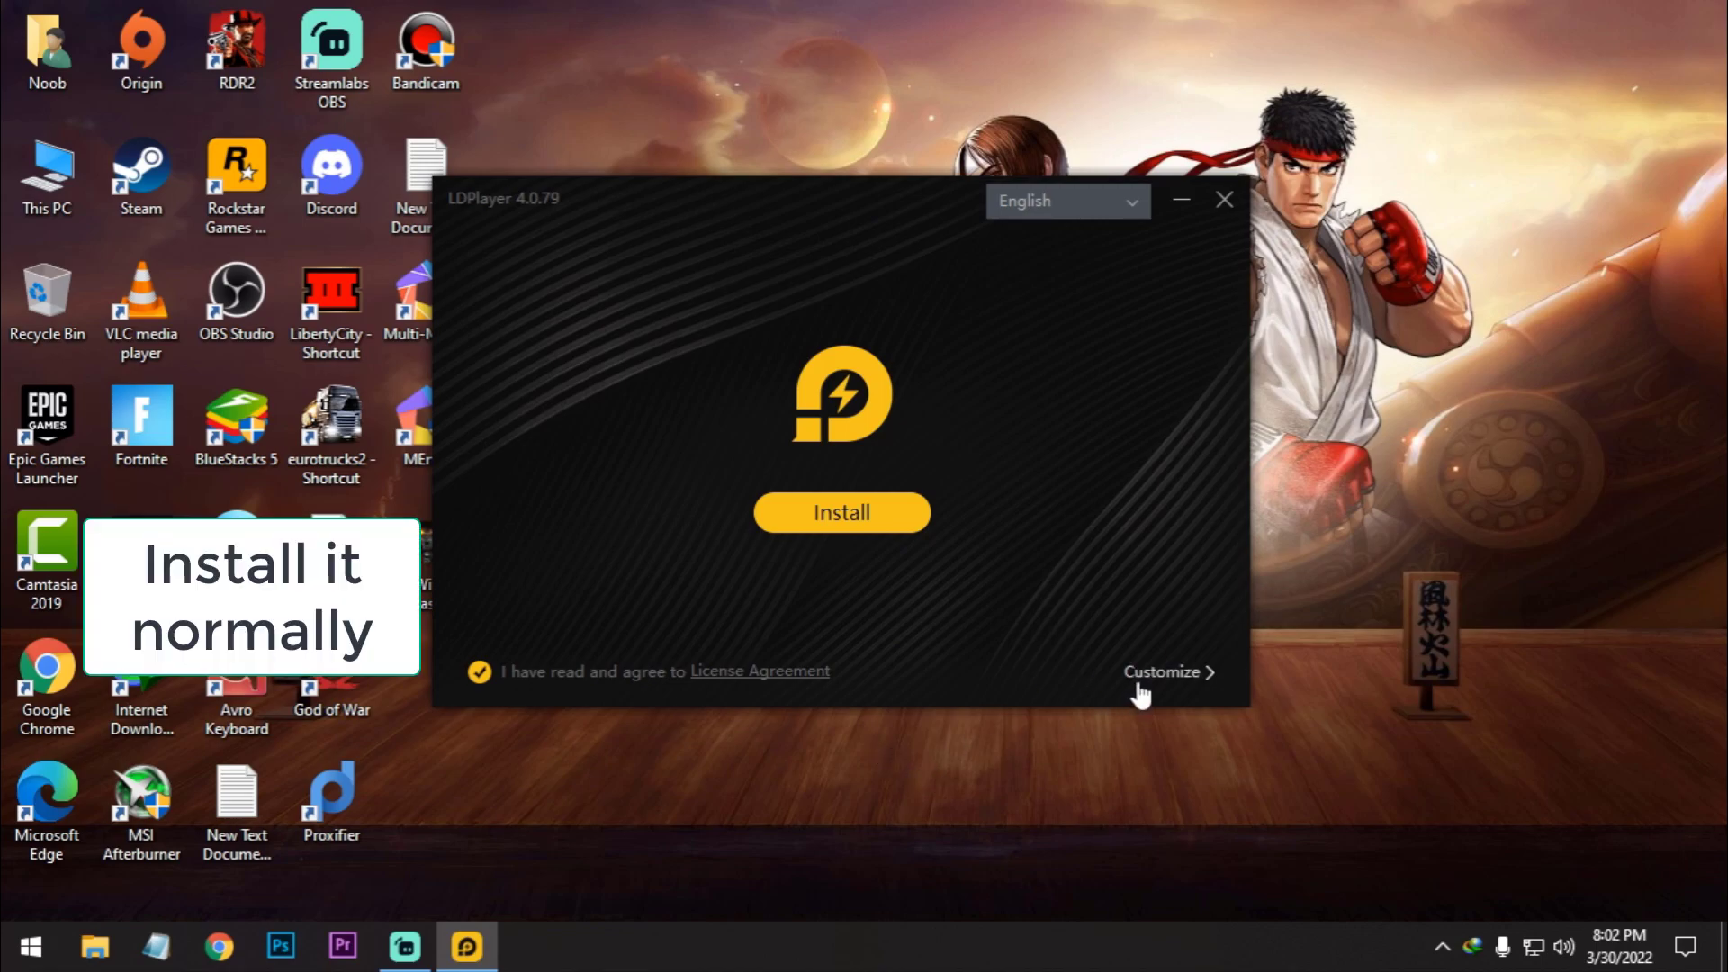
{"action": "left_click", "coordinate": [1163, 674]}
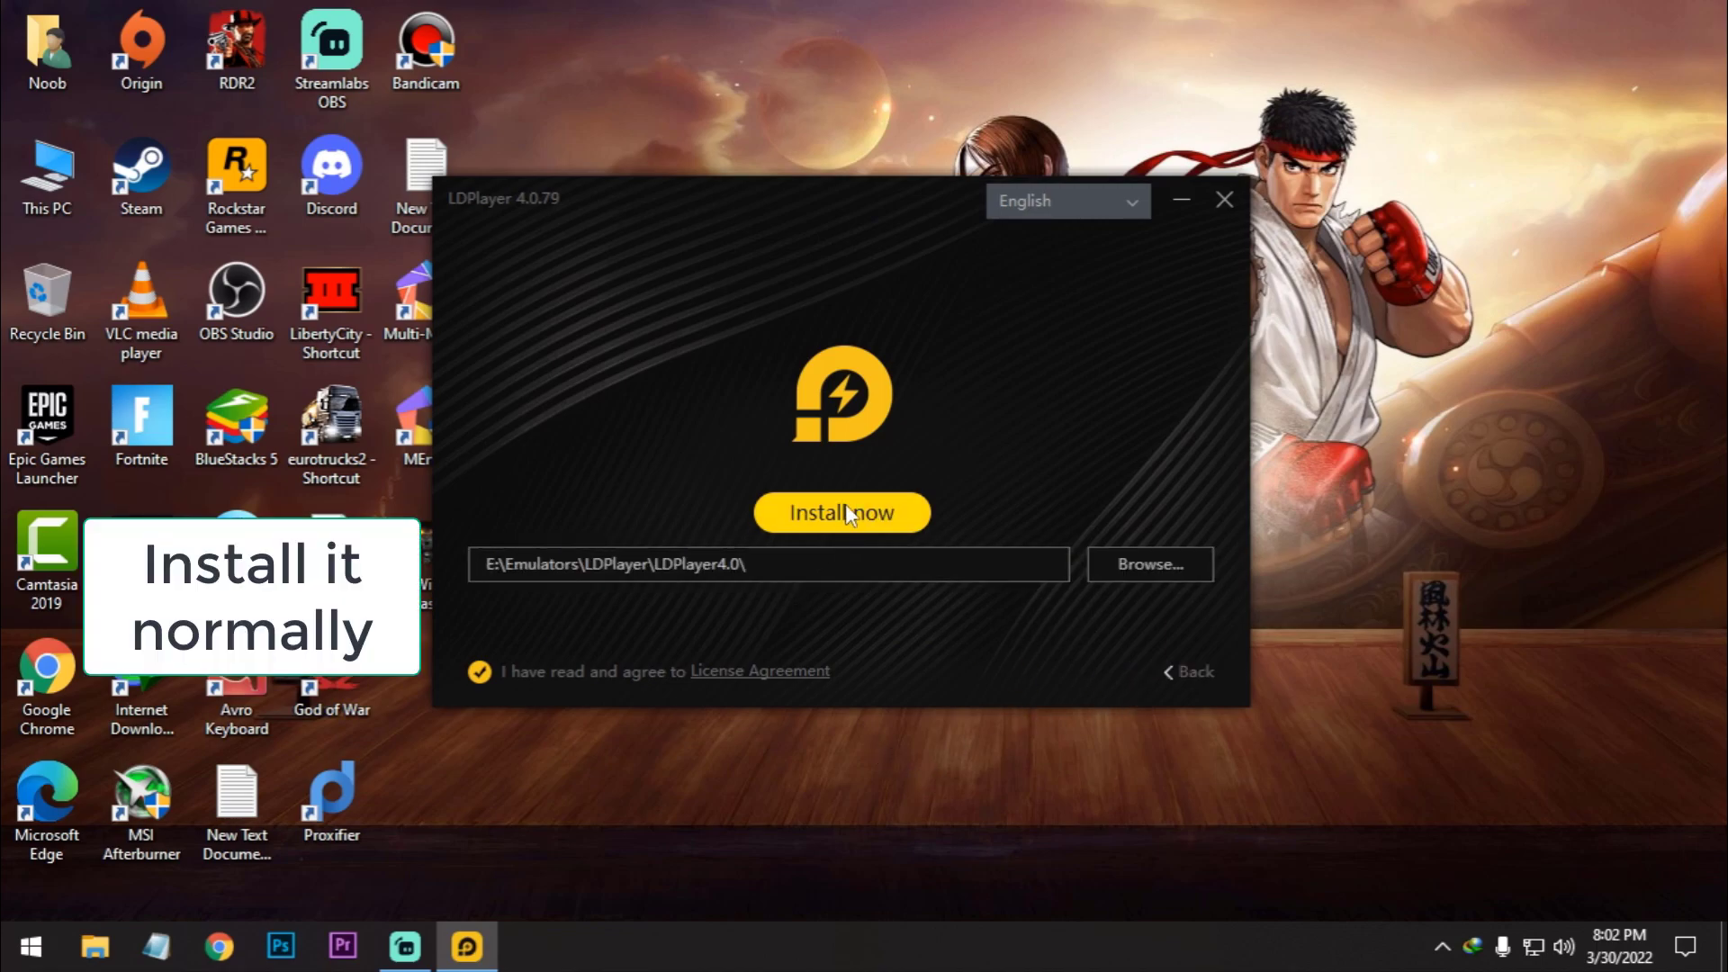
{"action": "left_click", "coordinate": [846, 511]}
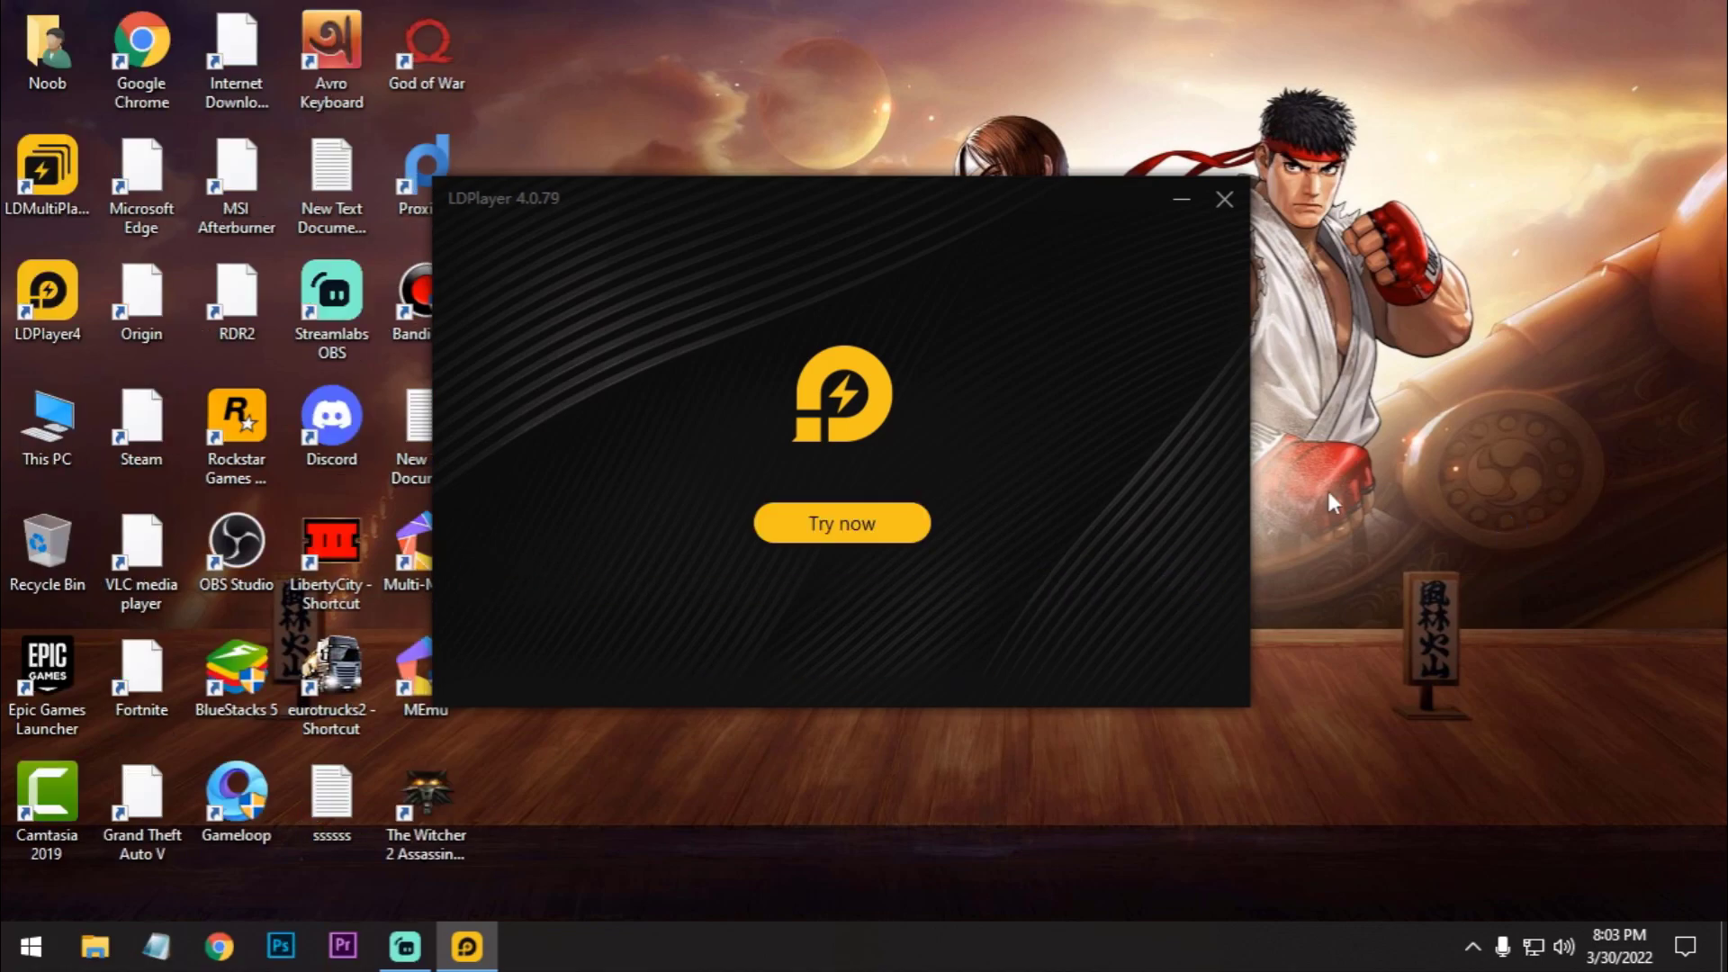
{"action": "left_click", "coordinate": [1225, 199]}
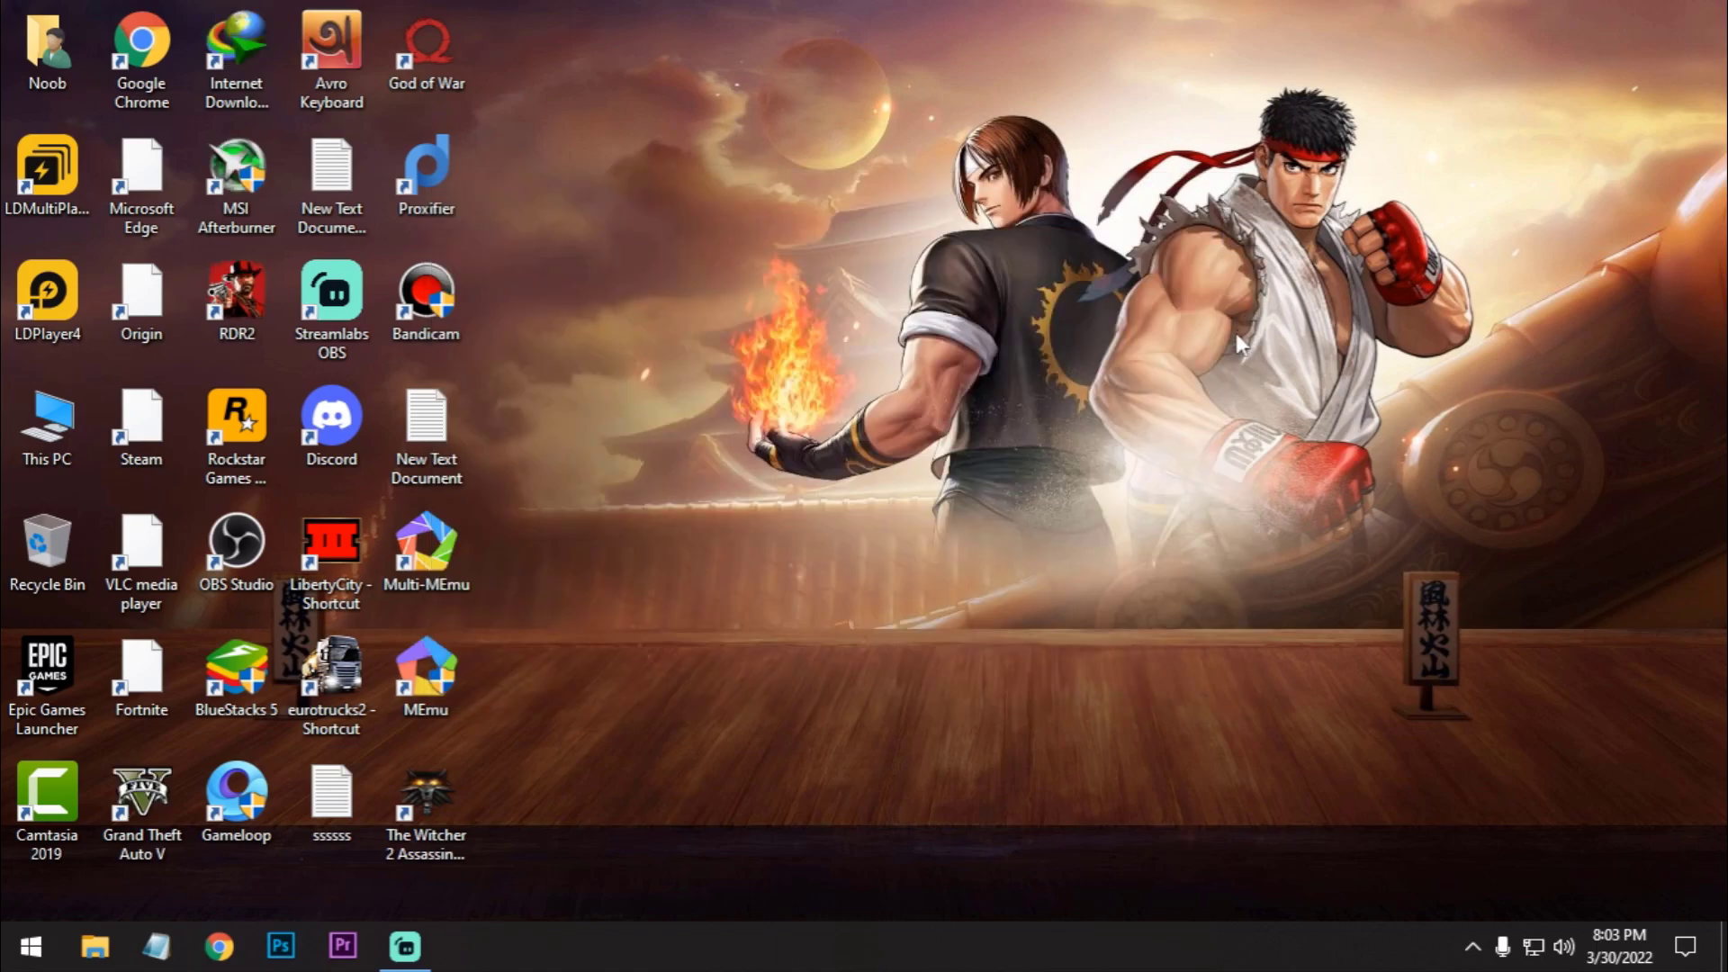
Set the LDPlayer4 shortcut's compatibility options to disable fullscreen optimizations and run as administrator, and save them.
{"action": "right_click", "coordinate": [40, 306]}
{"action": "left_click", "coordinate": [197, 897]}
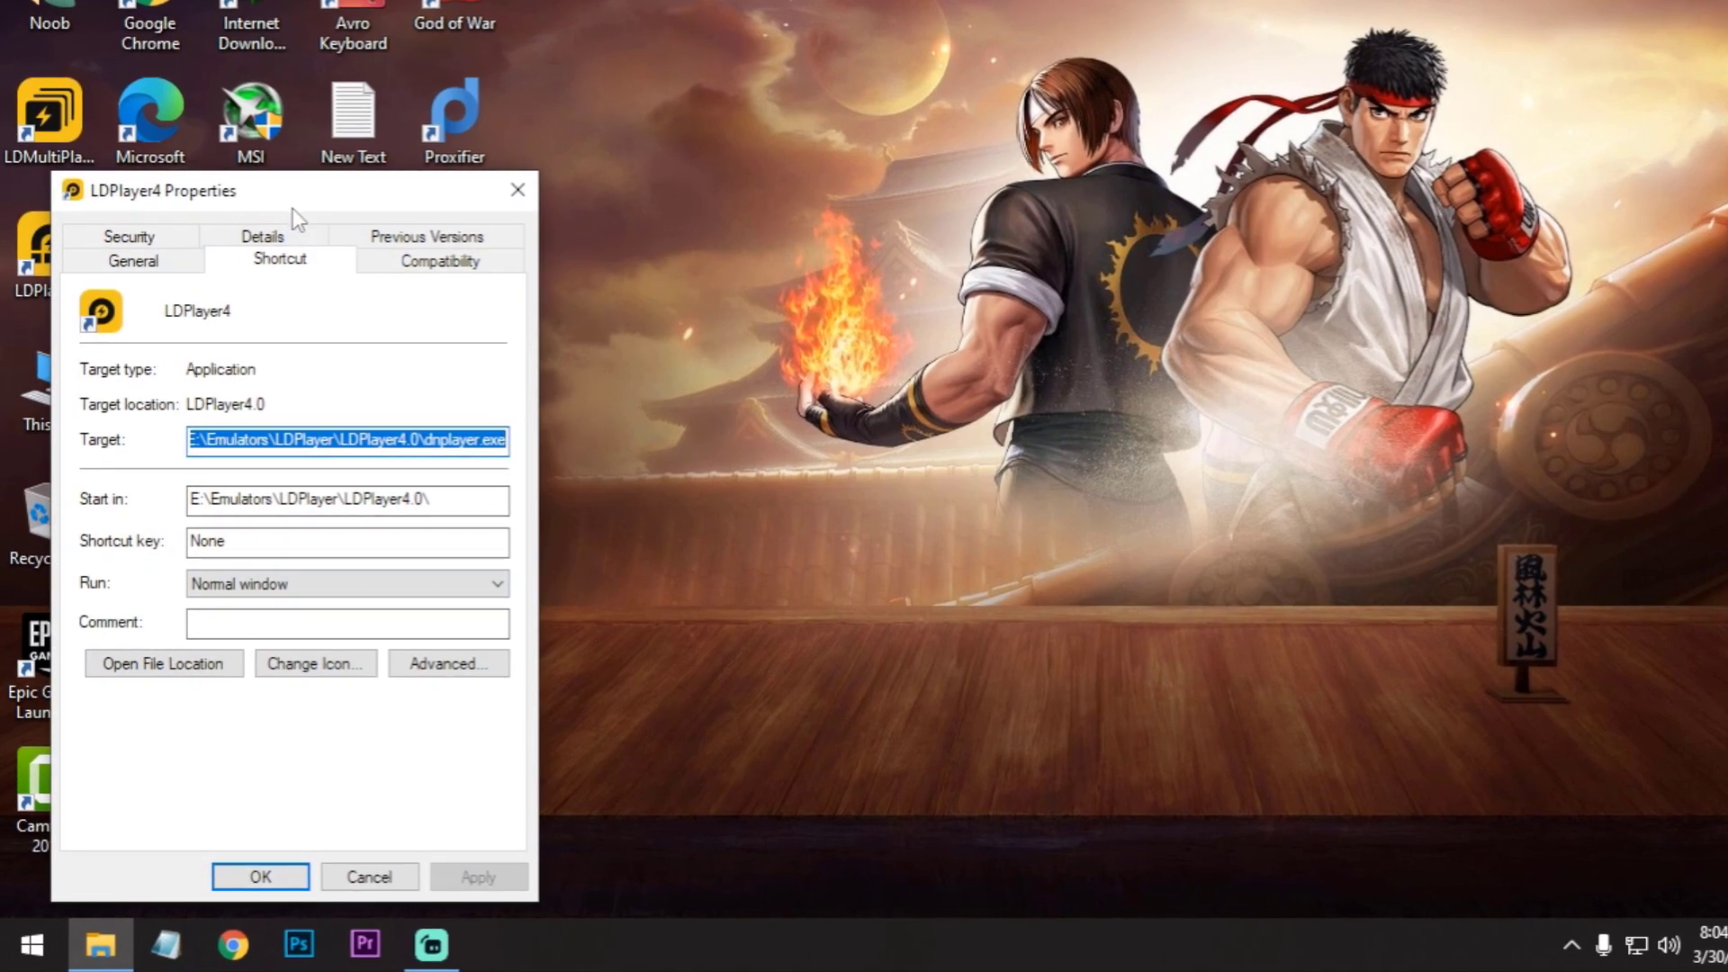
{"action": "left_click_drag", "start_coordinate": [294, 208], "coordinate": [907, 89]}
{"action": "left_click", "coordinate": [1054, 139]}
{"action": "left_click", "coordinate": [716, 541]}
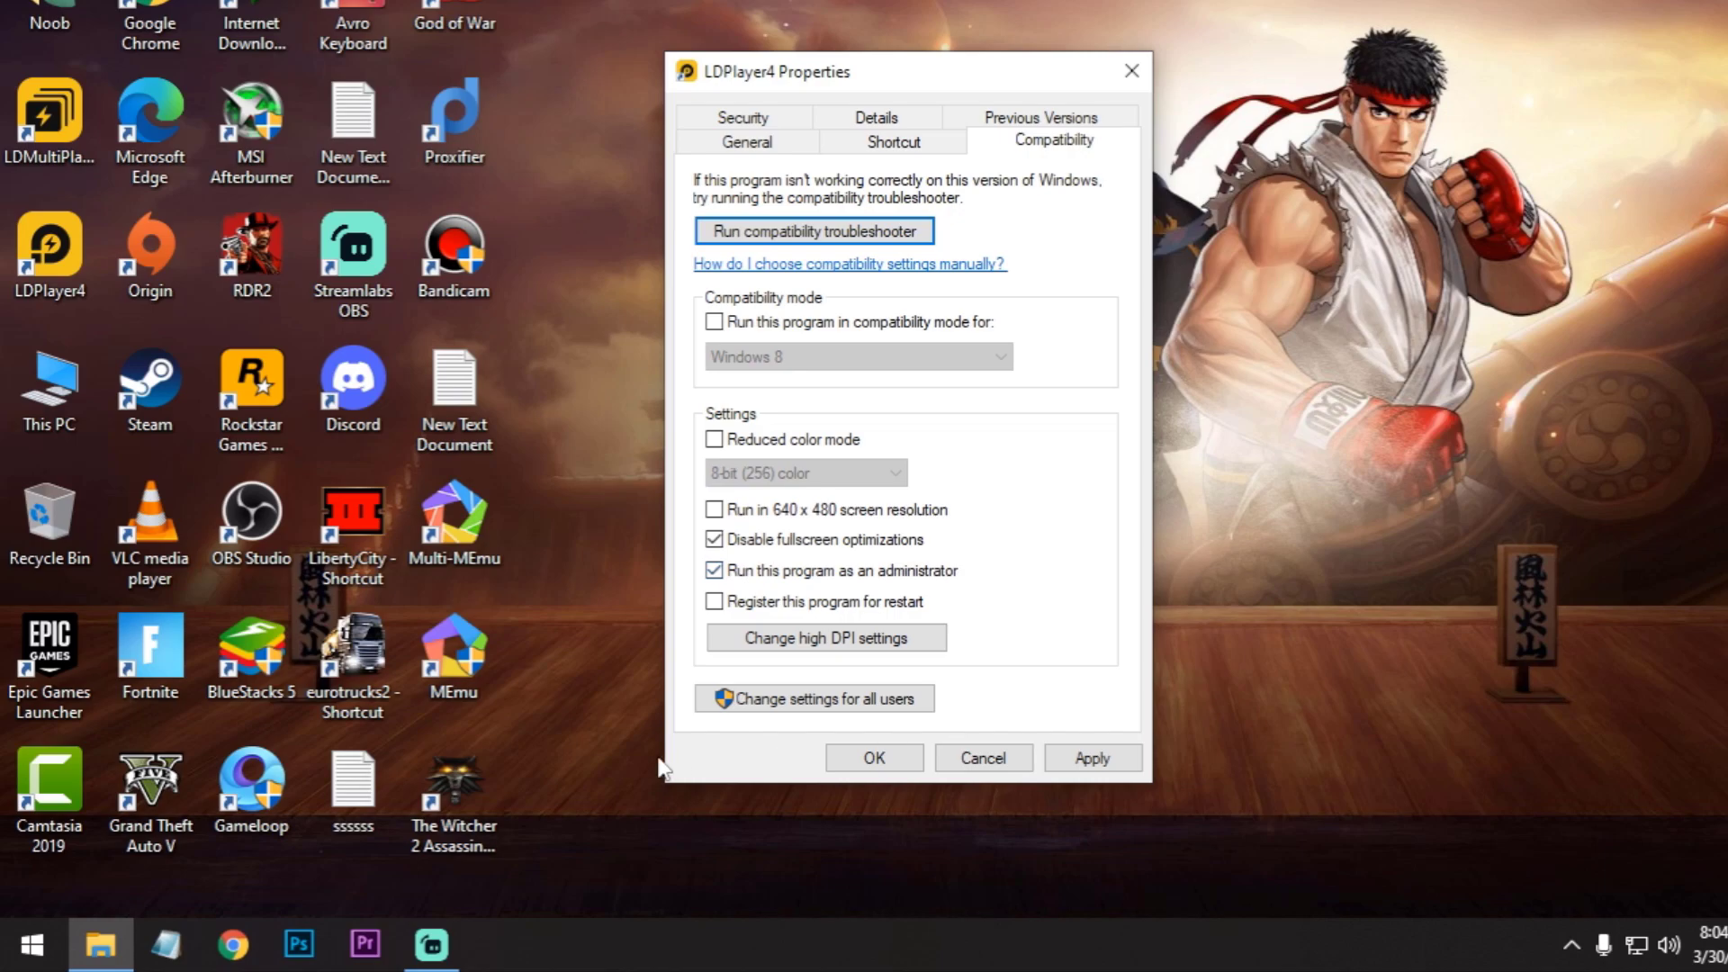
{"action": "left_click", "coordinate": [1092, 759]}
{"action": "left_click", "coordinate": [875, 759]}
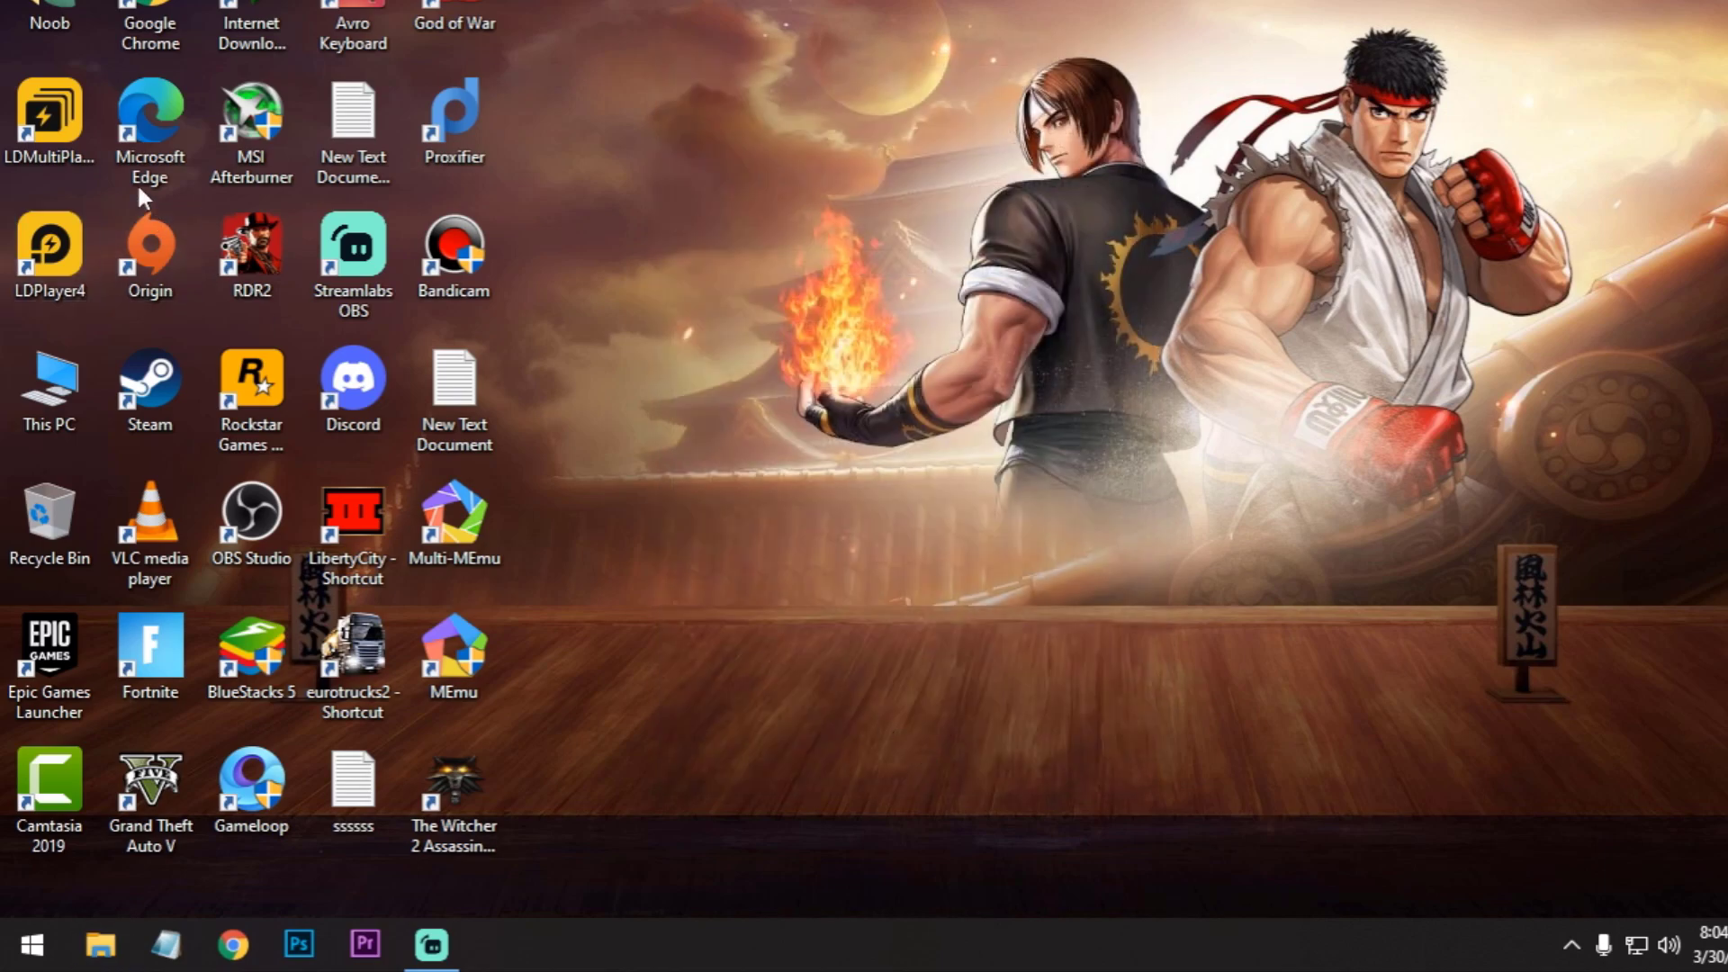
Set the LDMultiPlayer4 shortcut's compatibility options to disable fullscreen optimizations, and save them.
{"action": "right_click", "coordinate": [45, 128]}
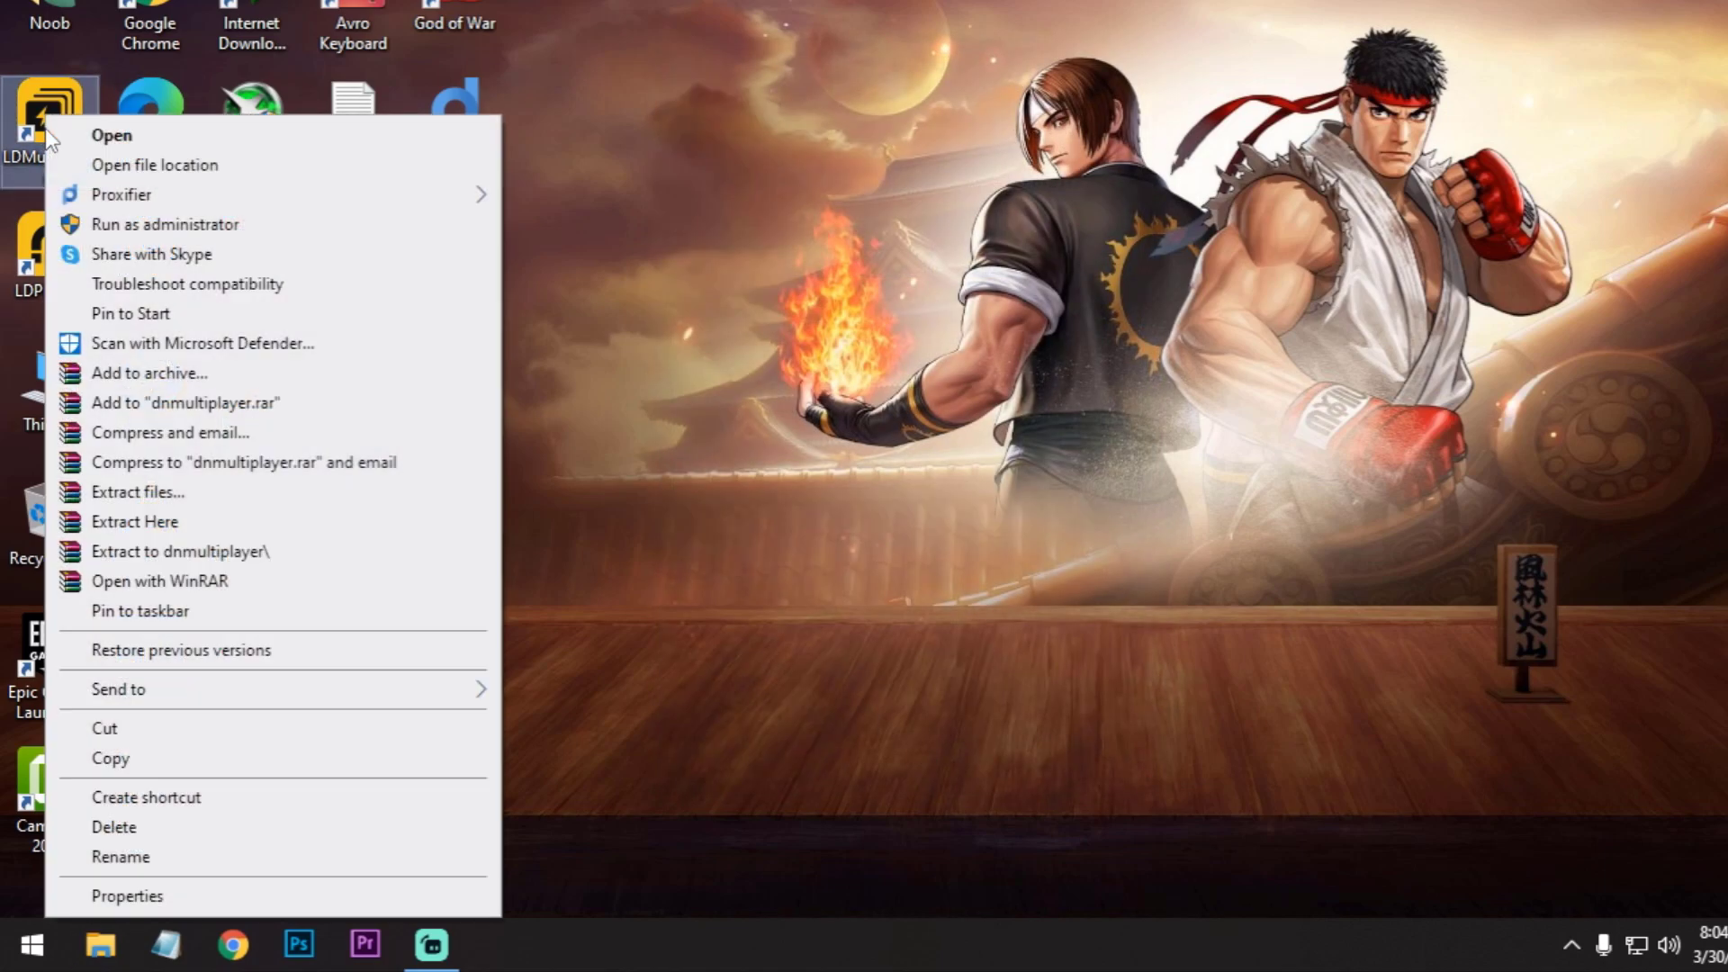
{"action": "left_click", "coordinate": [174, 896]}
{"action": "left_click_drag", "start_coordinate": [307, 152], "coordinate": [887, 129]}
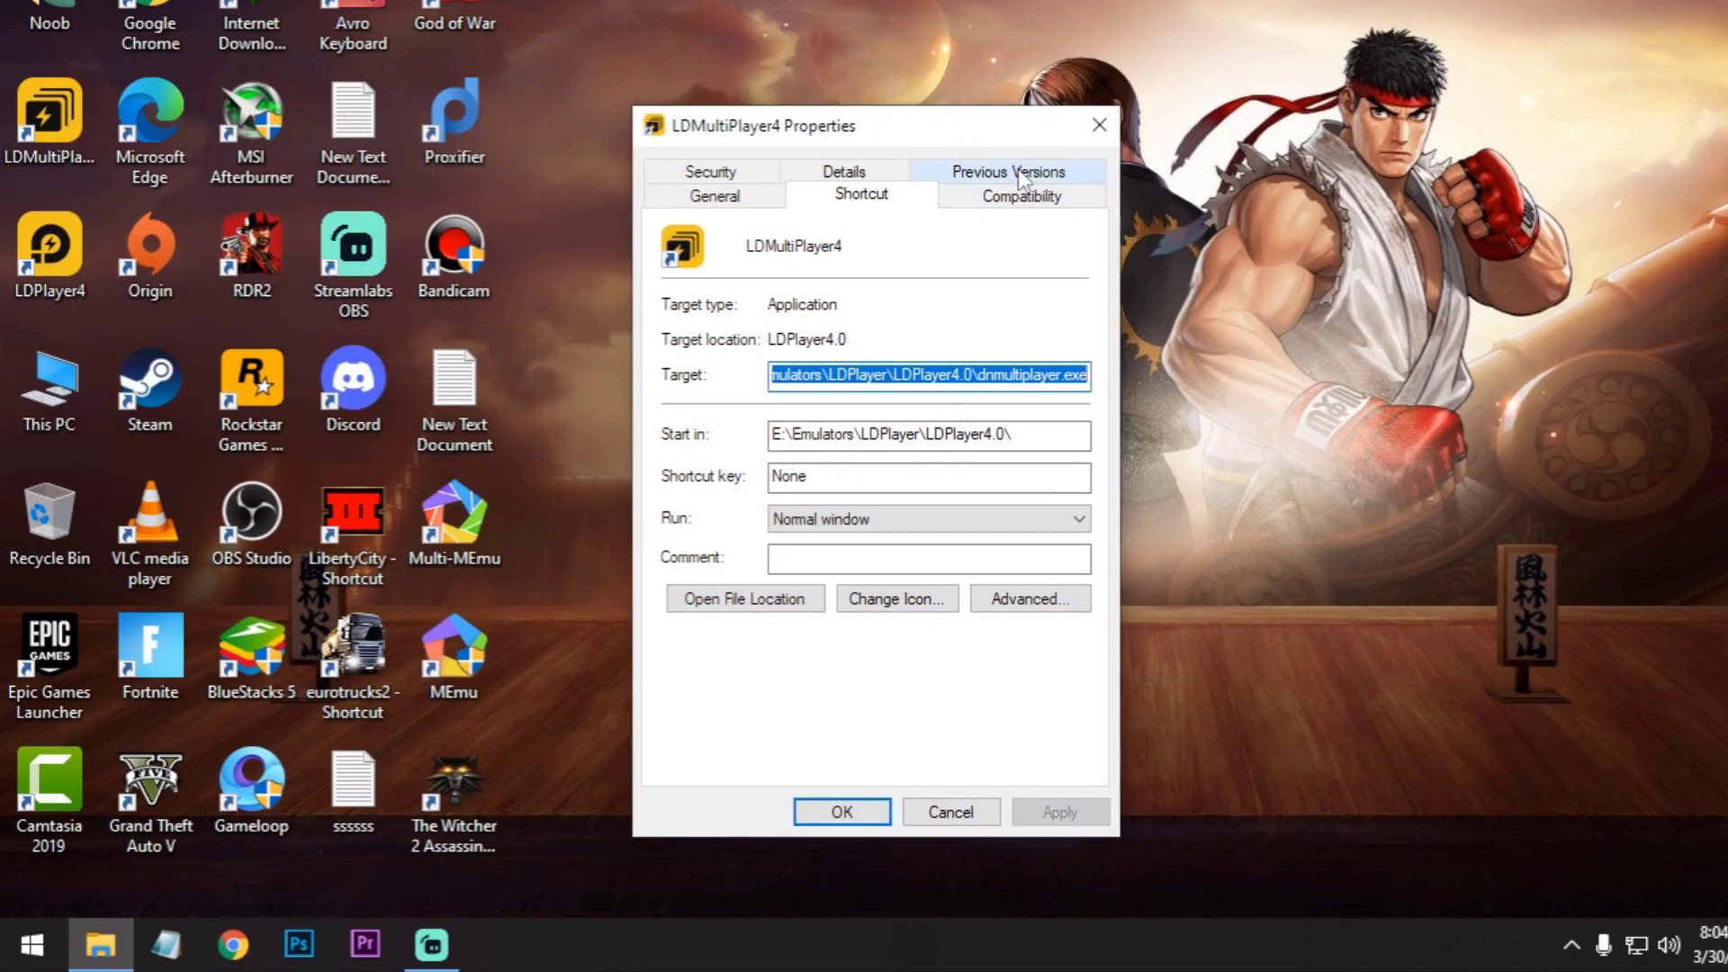
{"action": "left_click", "coordinate": [1023, 195]}
{"action": "left_click", "coordinate": [682, 594]}
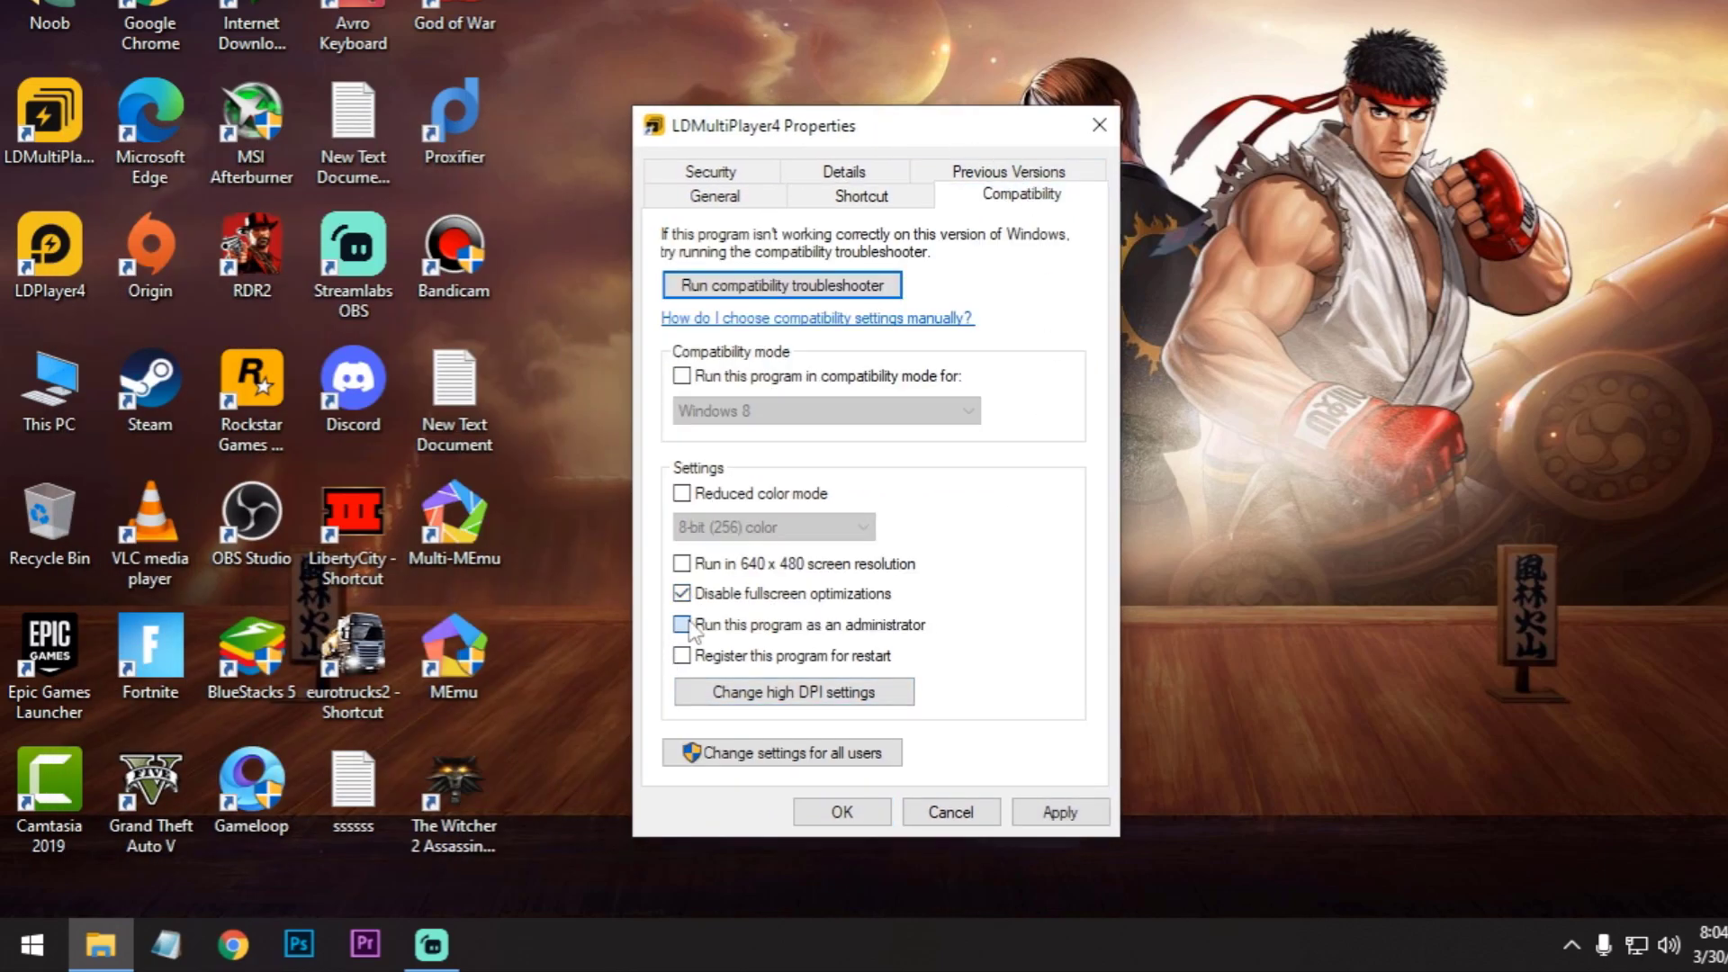
{"action": "left_click", "coordinate": [1061, 812]}
{"action": "left_click", "coordinate": [842, 811]}
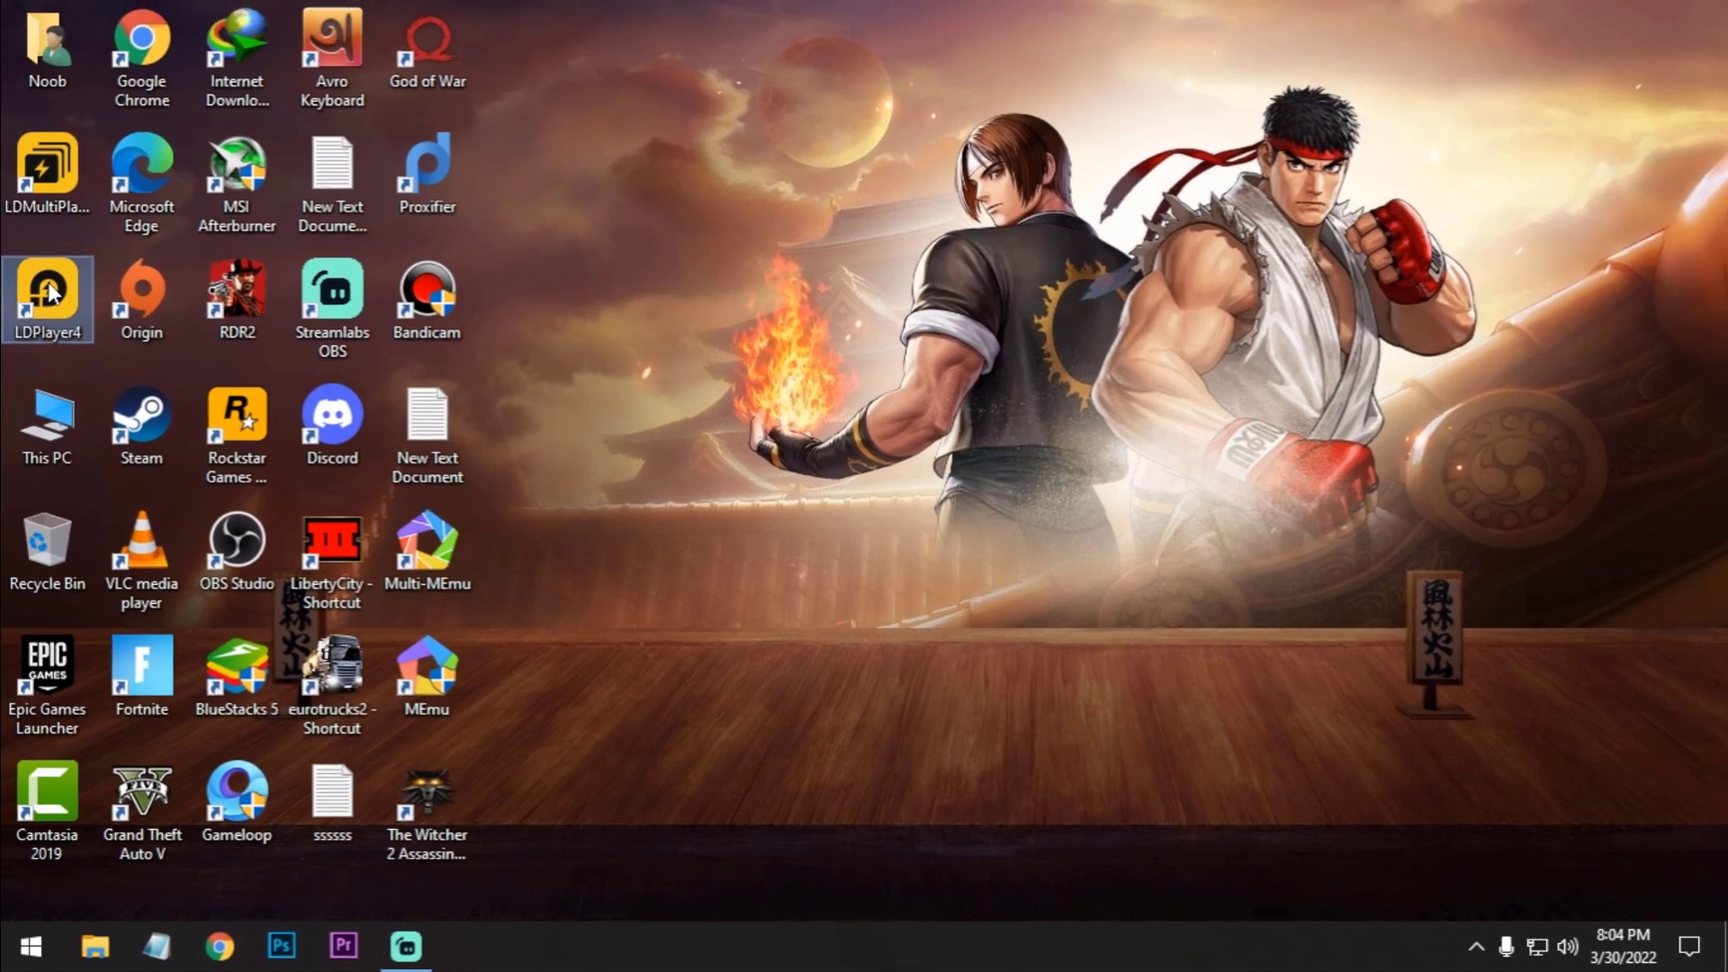
Open the file location of the LDPlayer4 shortcut, copy the folder path E:\Emulators\LDPlayer\LDPlayer4.0, and return to the desktop.
{"action": "right_click", "coordinate": [49, 291]}
{"action": "left_click", "coordinate": [135, 327]}
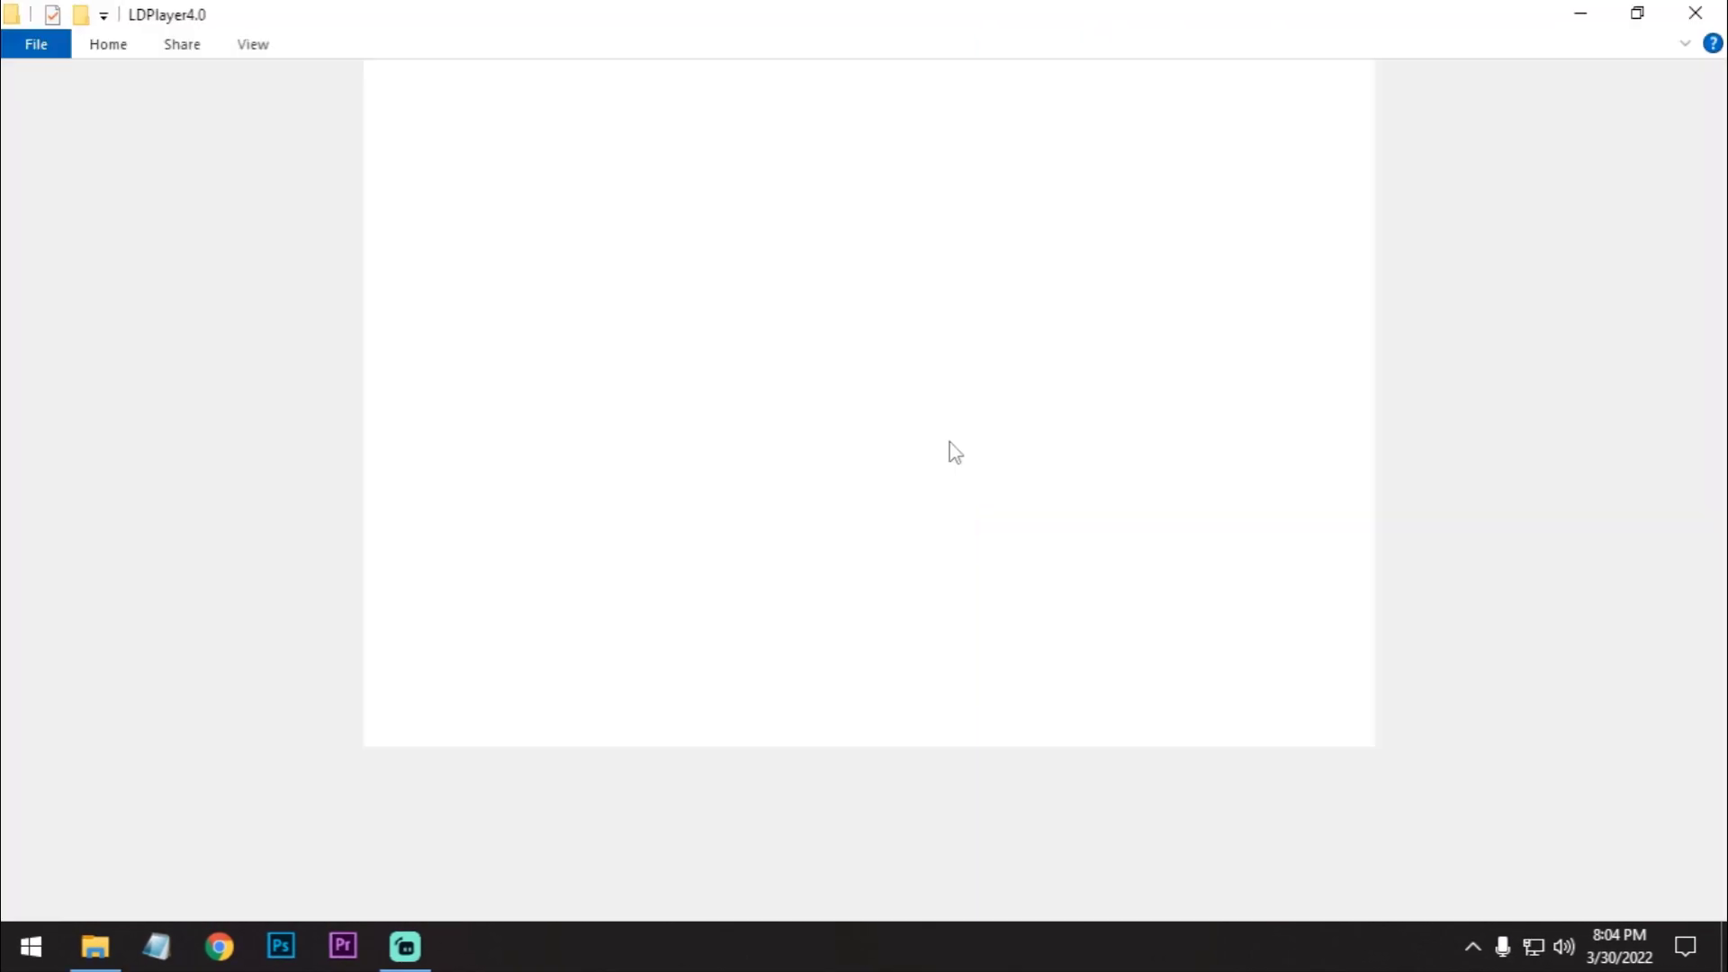
{"action": "left_click", "coordinate": [720, 90]}
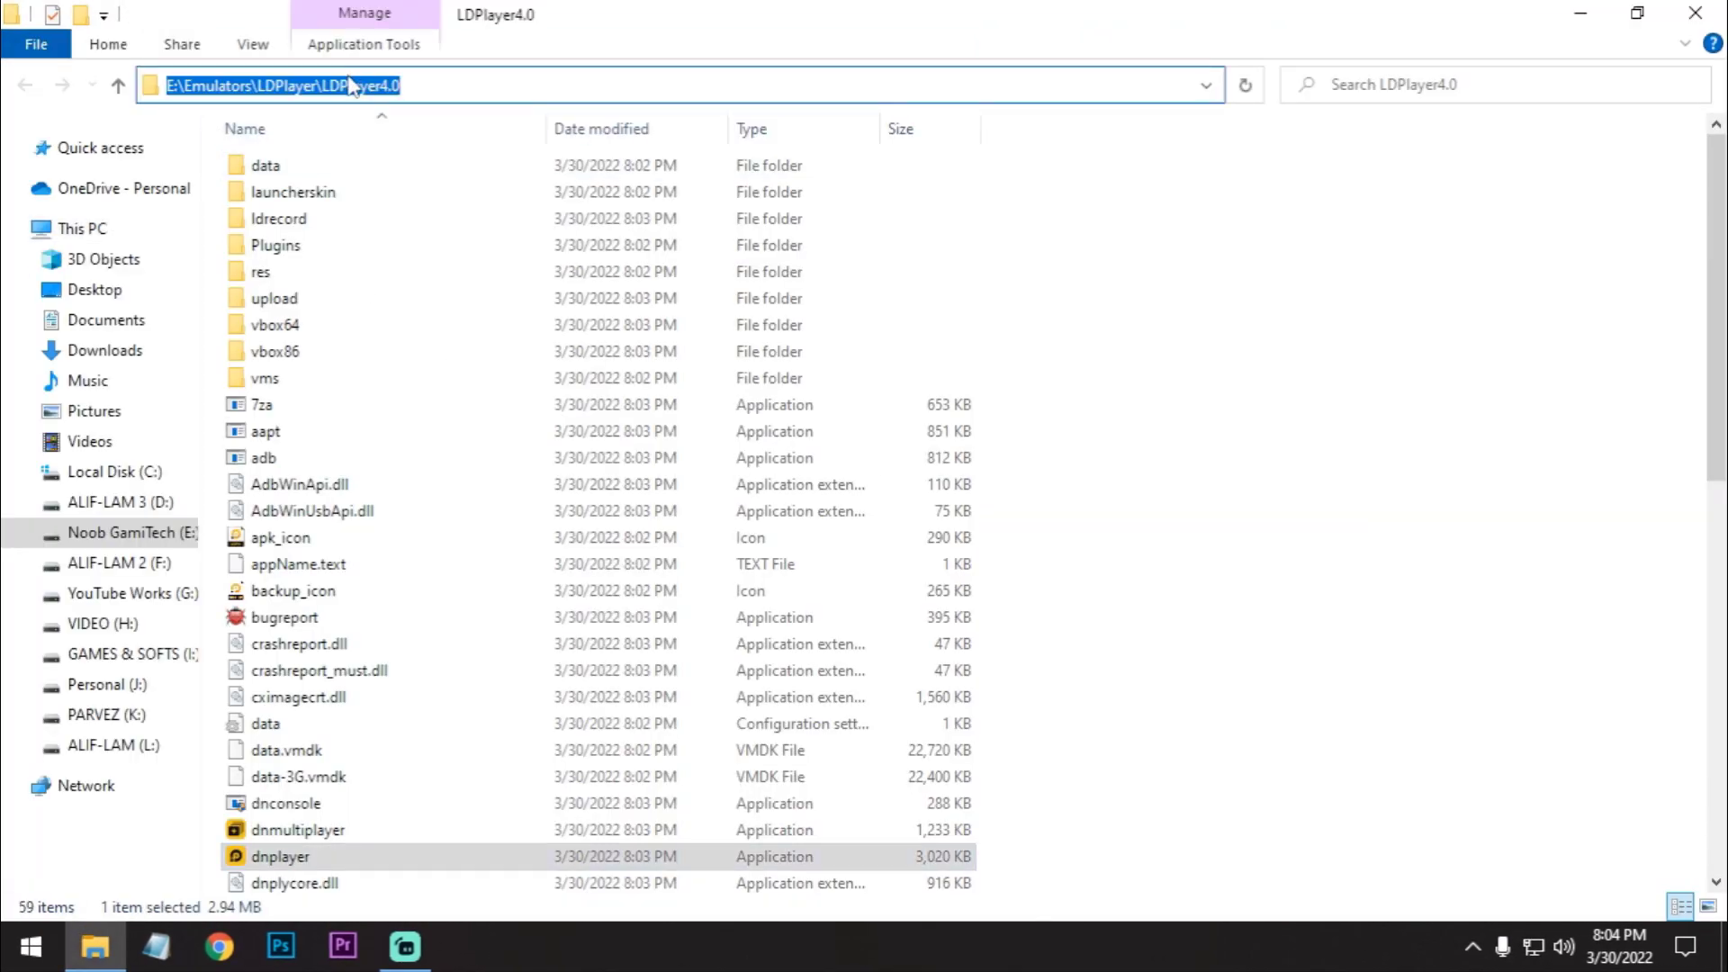
{"action": "right_click", "coordinate": [351, 85]}
{"action": "left_click", "coordinate": [396, 167]}
{"action": "key", "text": "super+d"}
Switch to Windows Settings and search for "grap" to open the Graphics settings page.
{"action": "left_click", "coordinate": [31, 945]}
{"action": "left_click", "coordinate": [27, 846]}
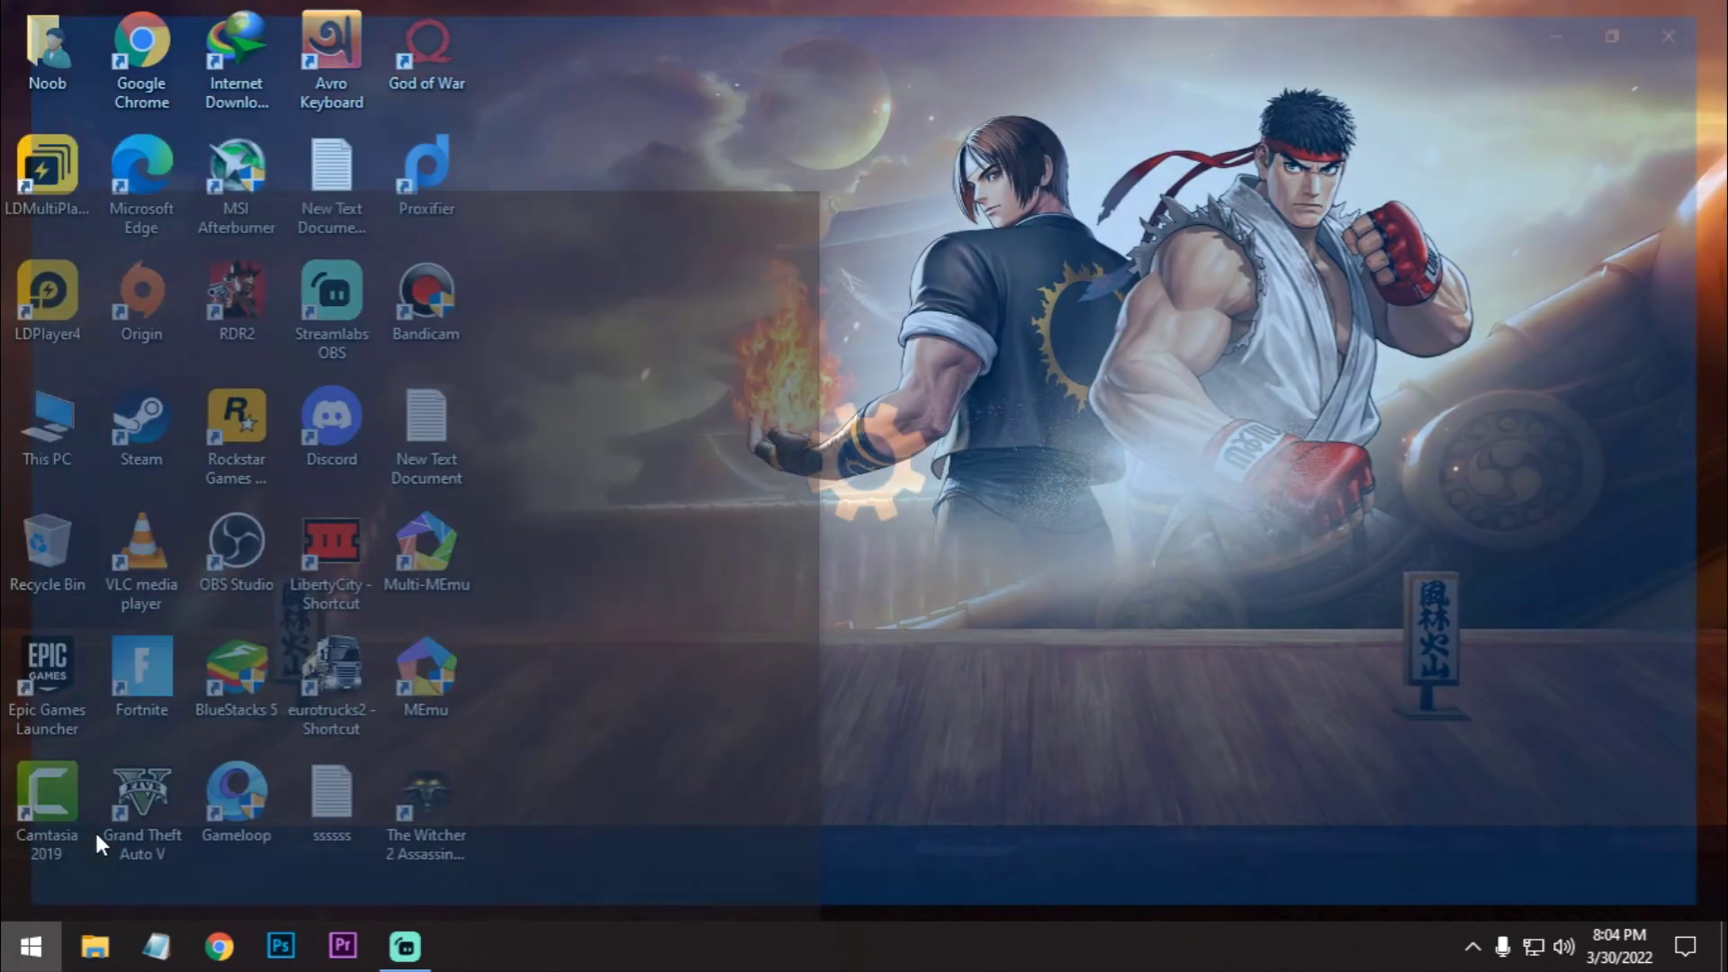
{"action": "type", "text": "g"}
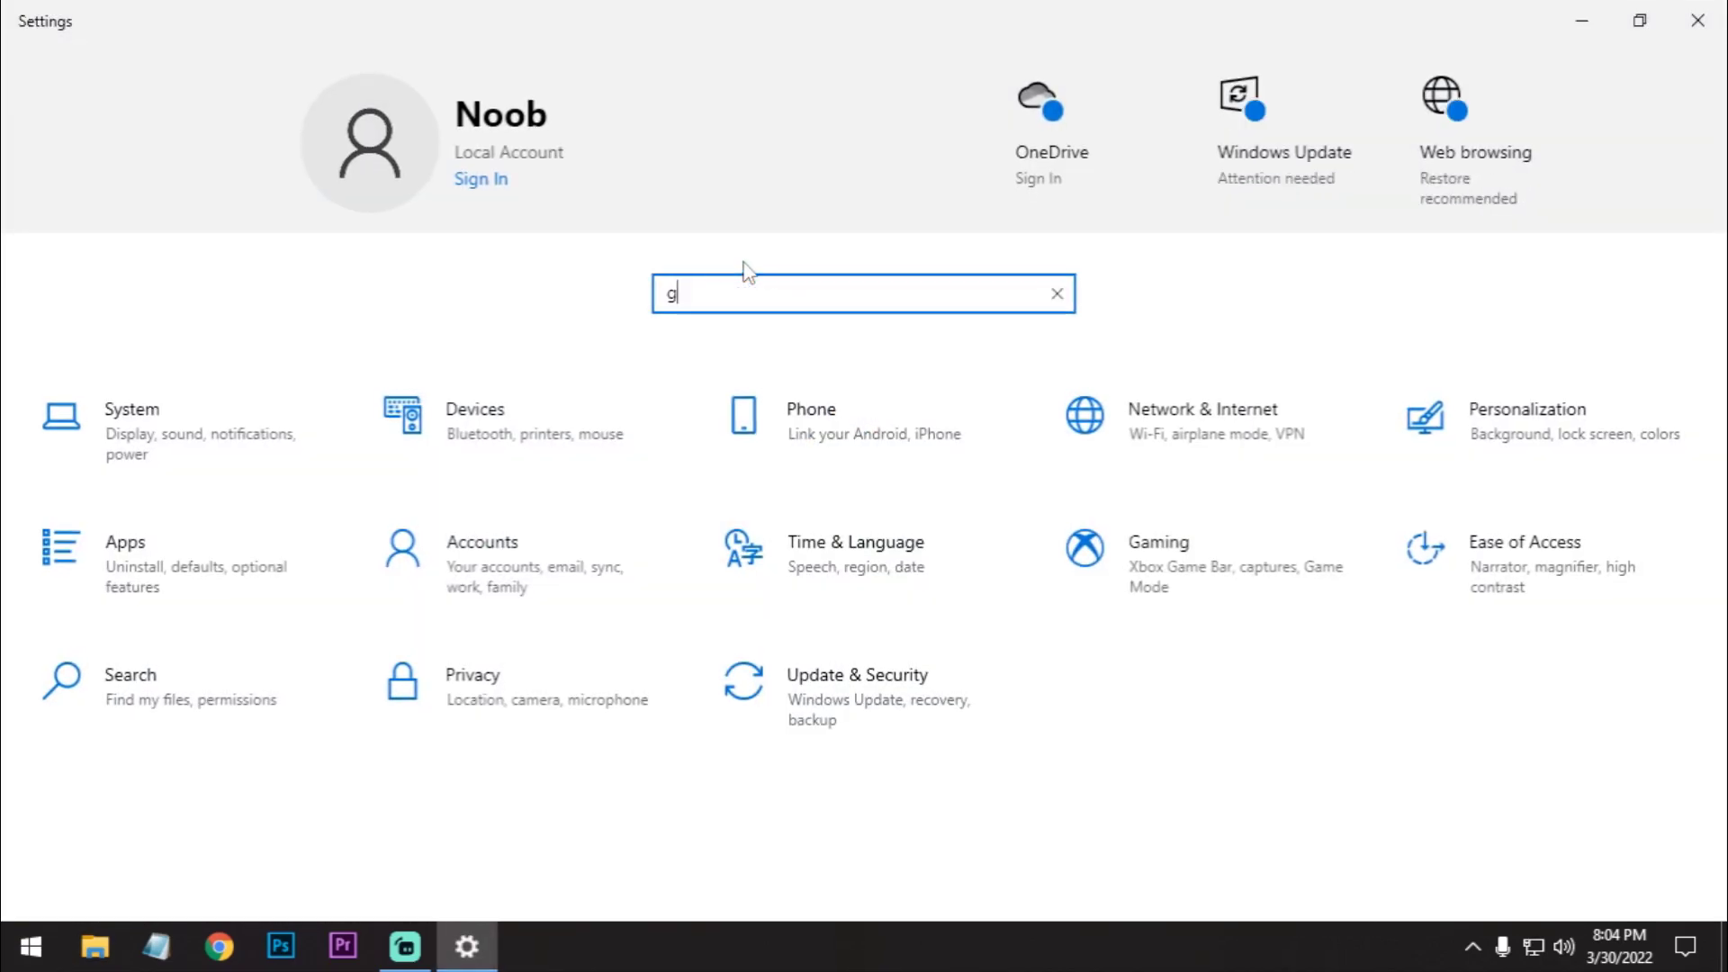
{"action": "type", "text": "rap"}
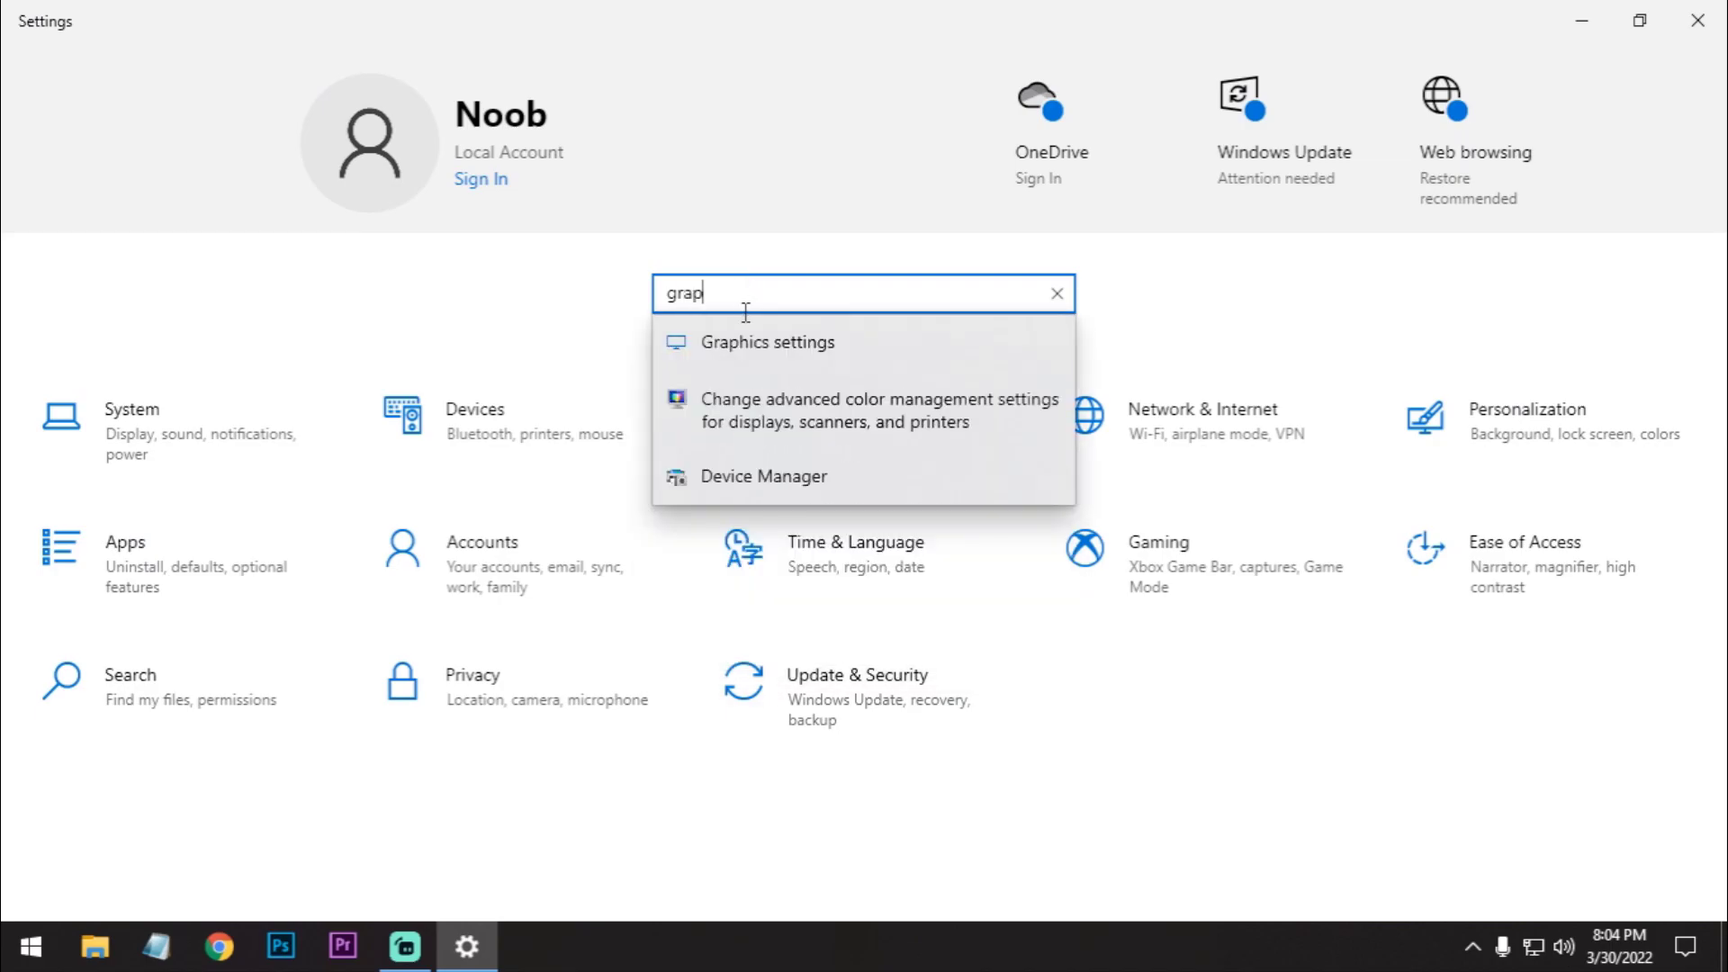
{"action": "left_click", "coordinate": [743, 340]}
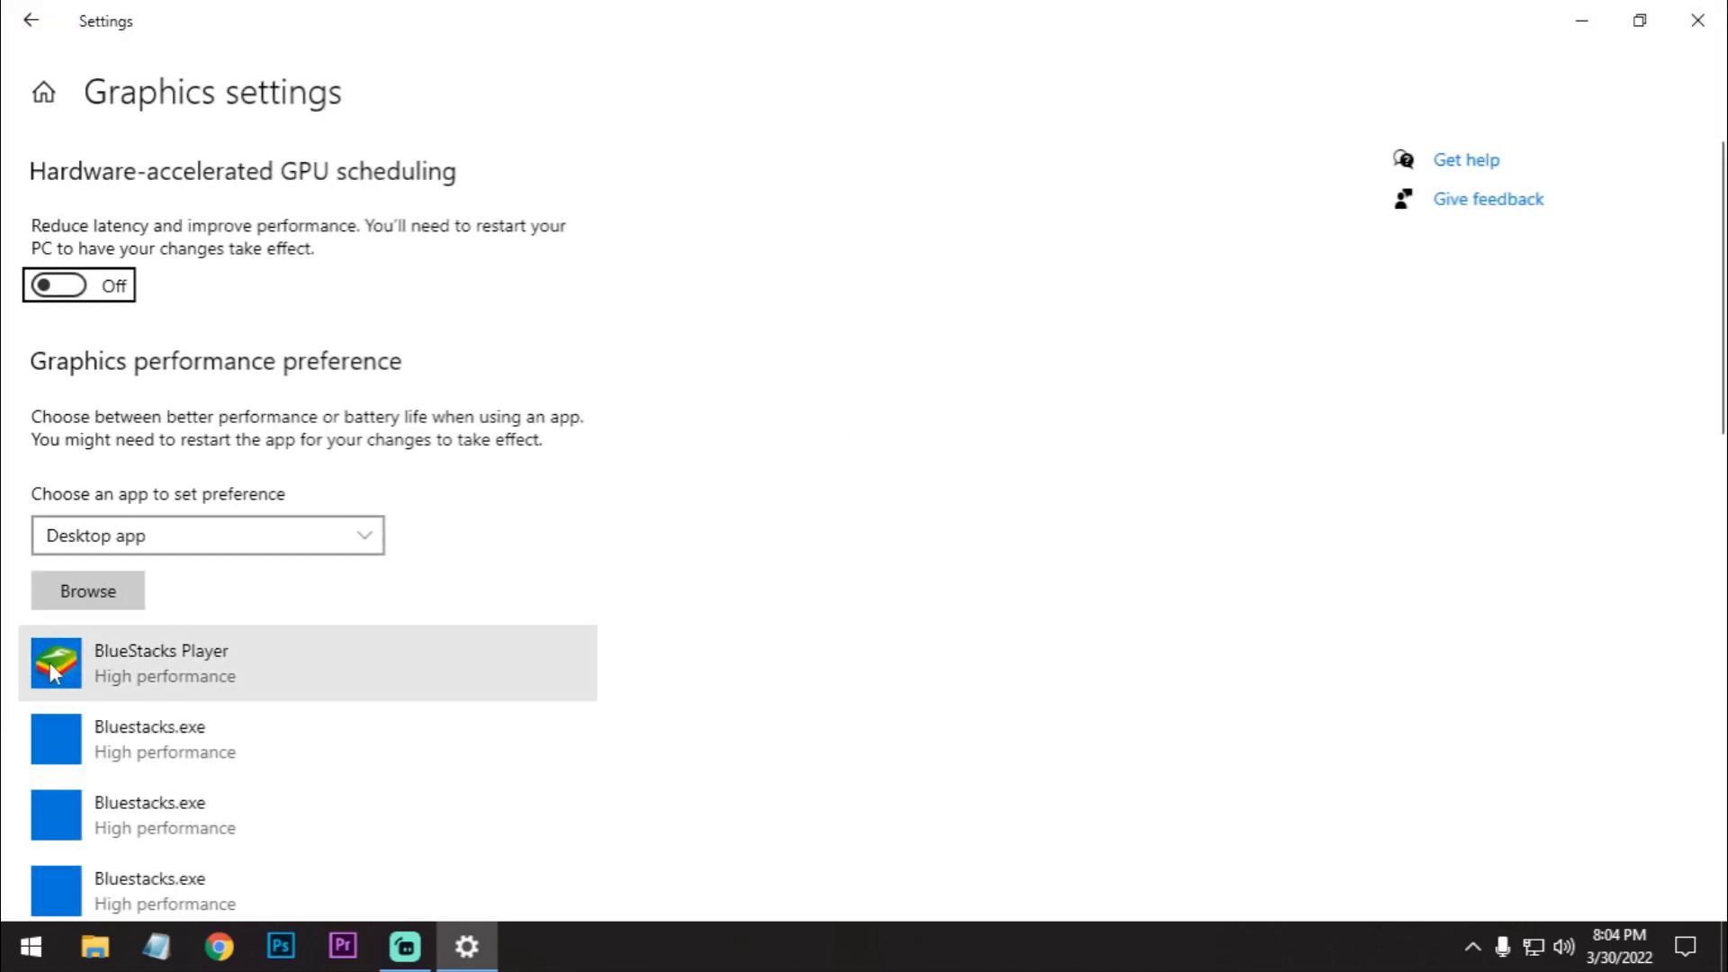
Add dnplayer from E:\Emulators\LDPlayer\LDPlayer4.0 to the graphics performance preference list as a desktop app.
{"action": "left_click", "coordinate": [86, 598]}
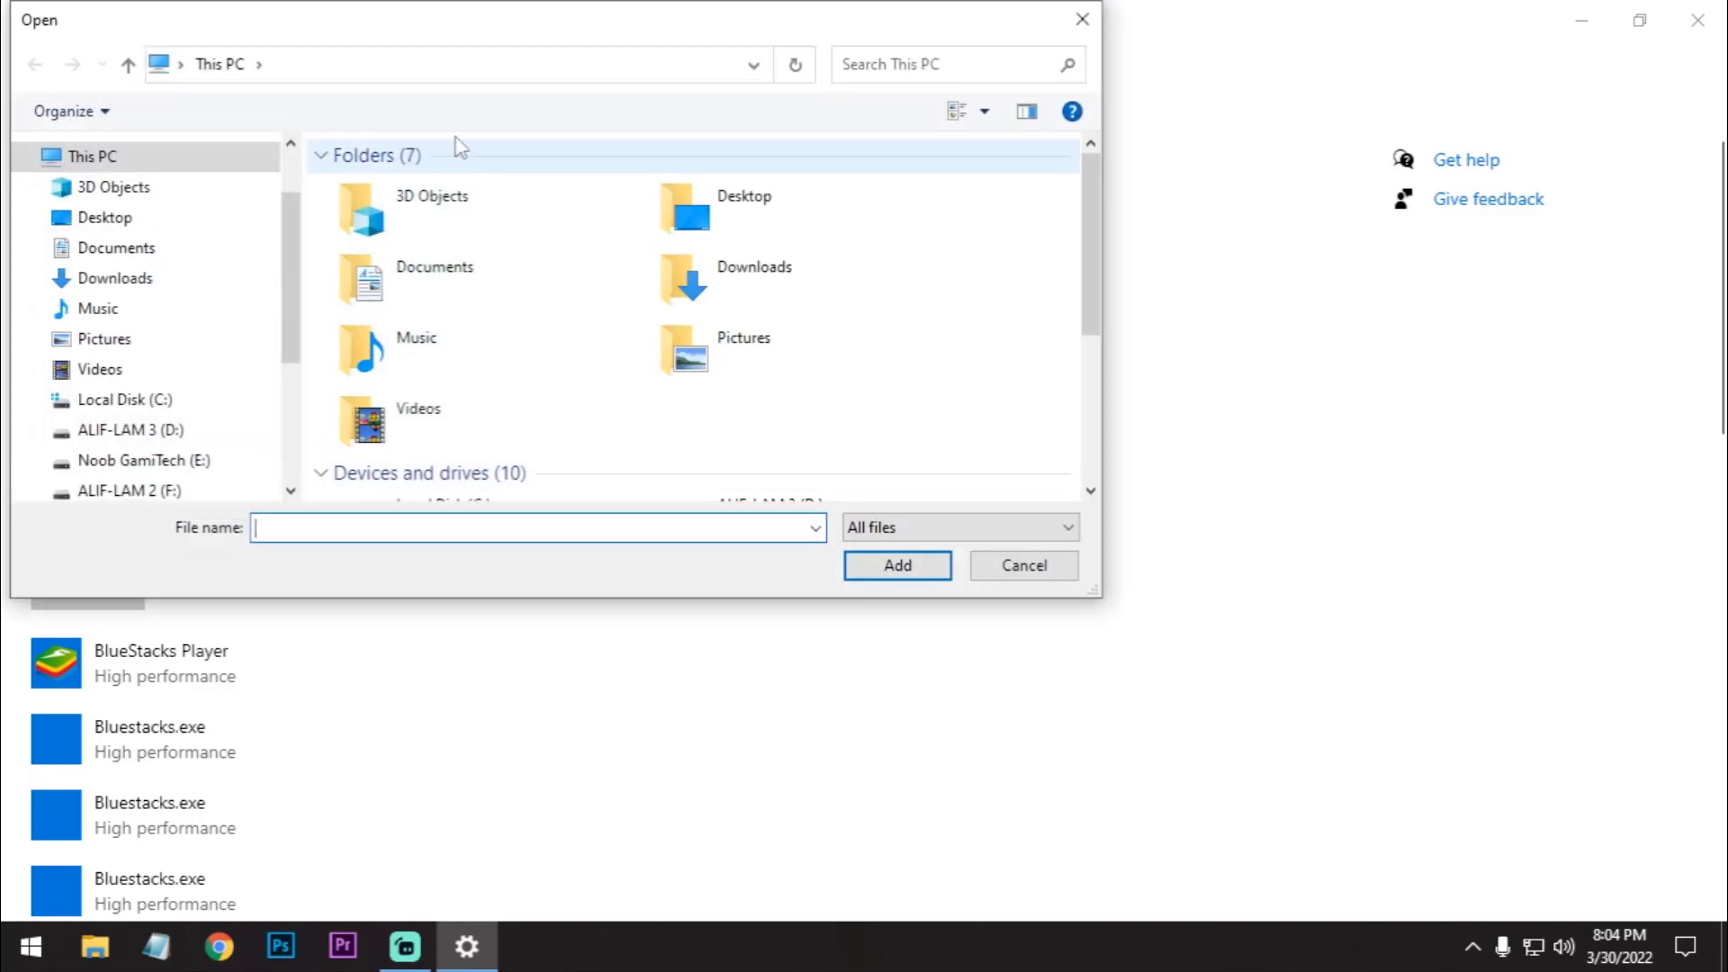
{"action": "left_click", "coordinate": [470, 67]}
{"action": "key", "text": "ctrl+v"}
{"action": "key", "text": "Return"}
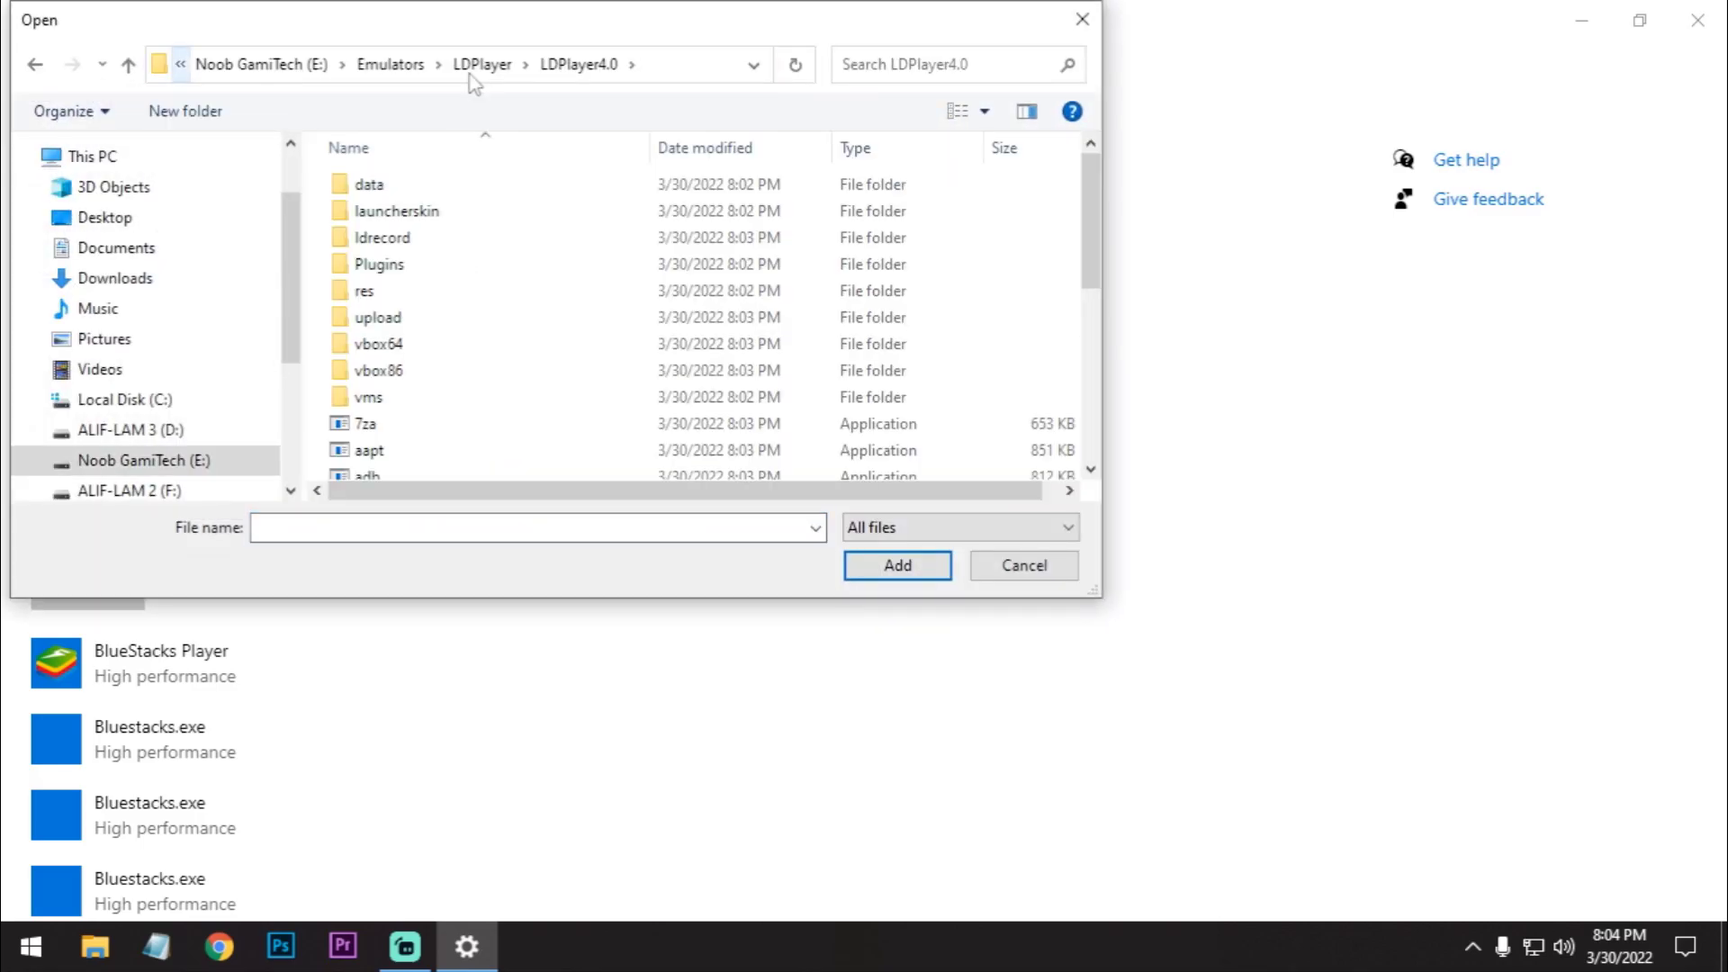
{"action": "left_click_drag", "start_coordinate": [1092, 211], "coordinate": [1103, 381]}
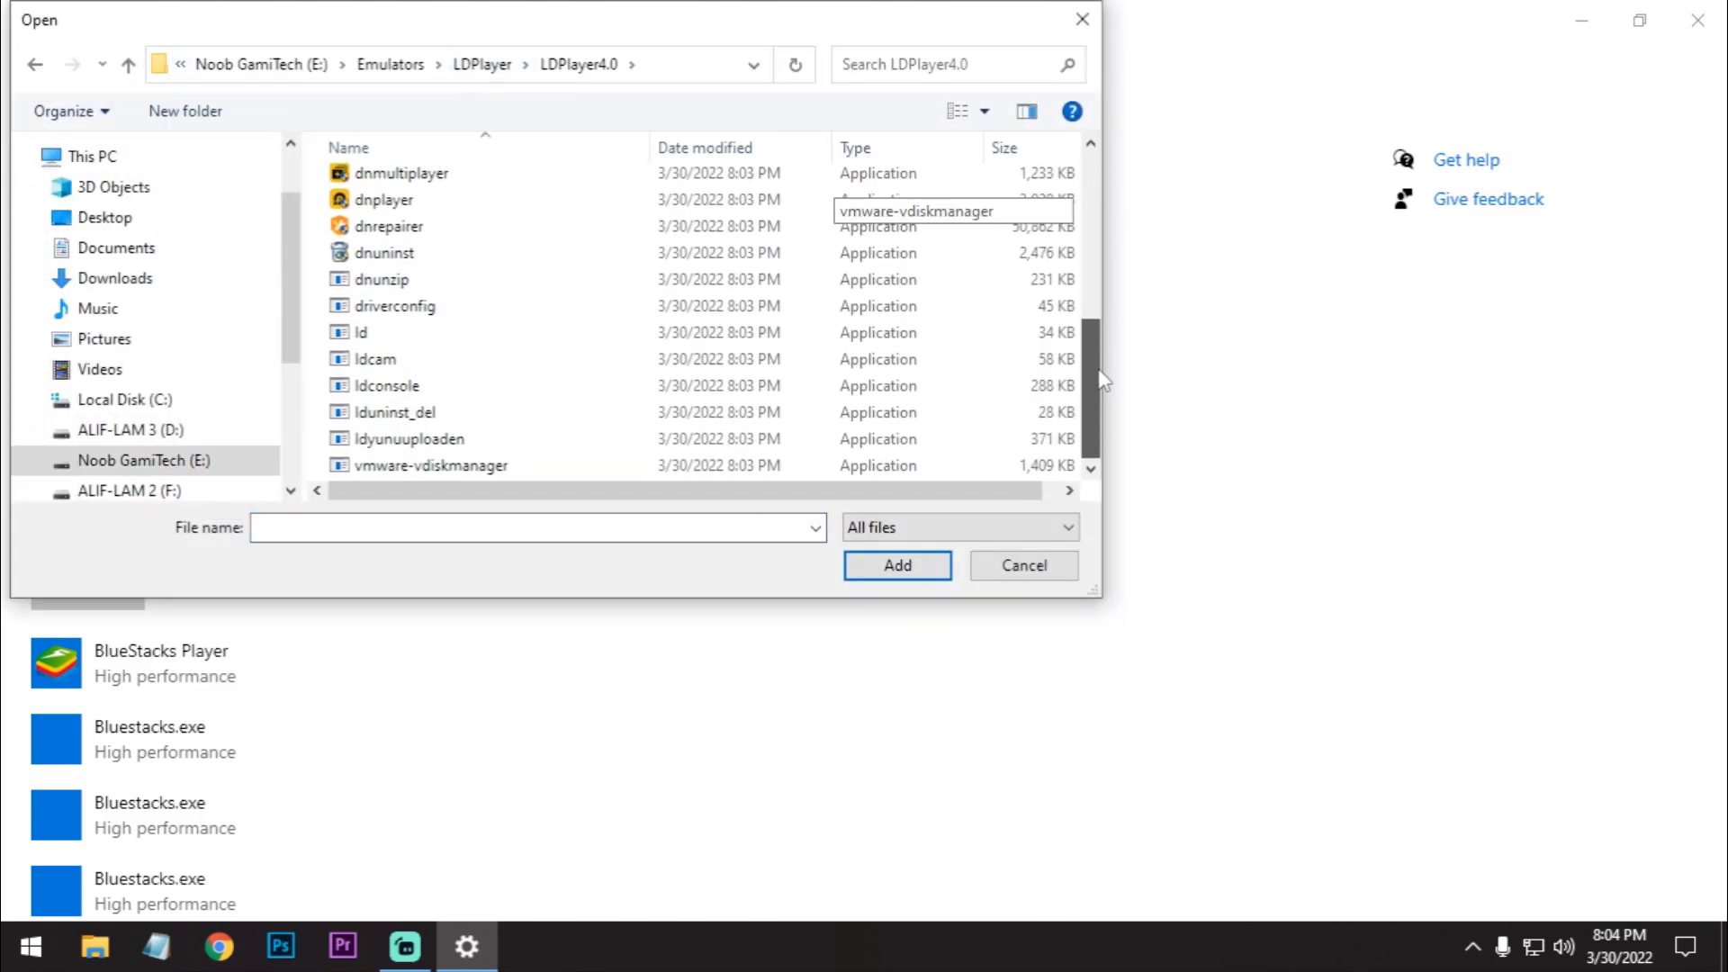
{"action": "left_click", "coordinate": [384, 200]}
{"action": "left_click", "coordinate": [901, 565]}
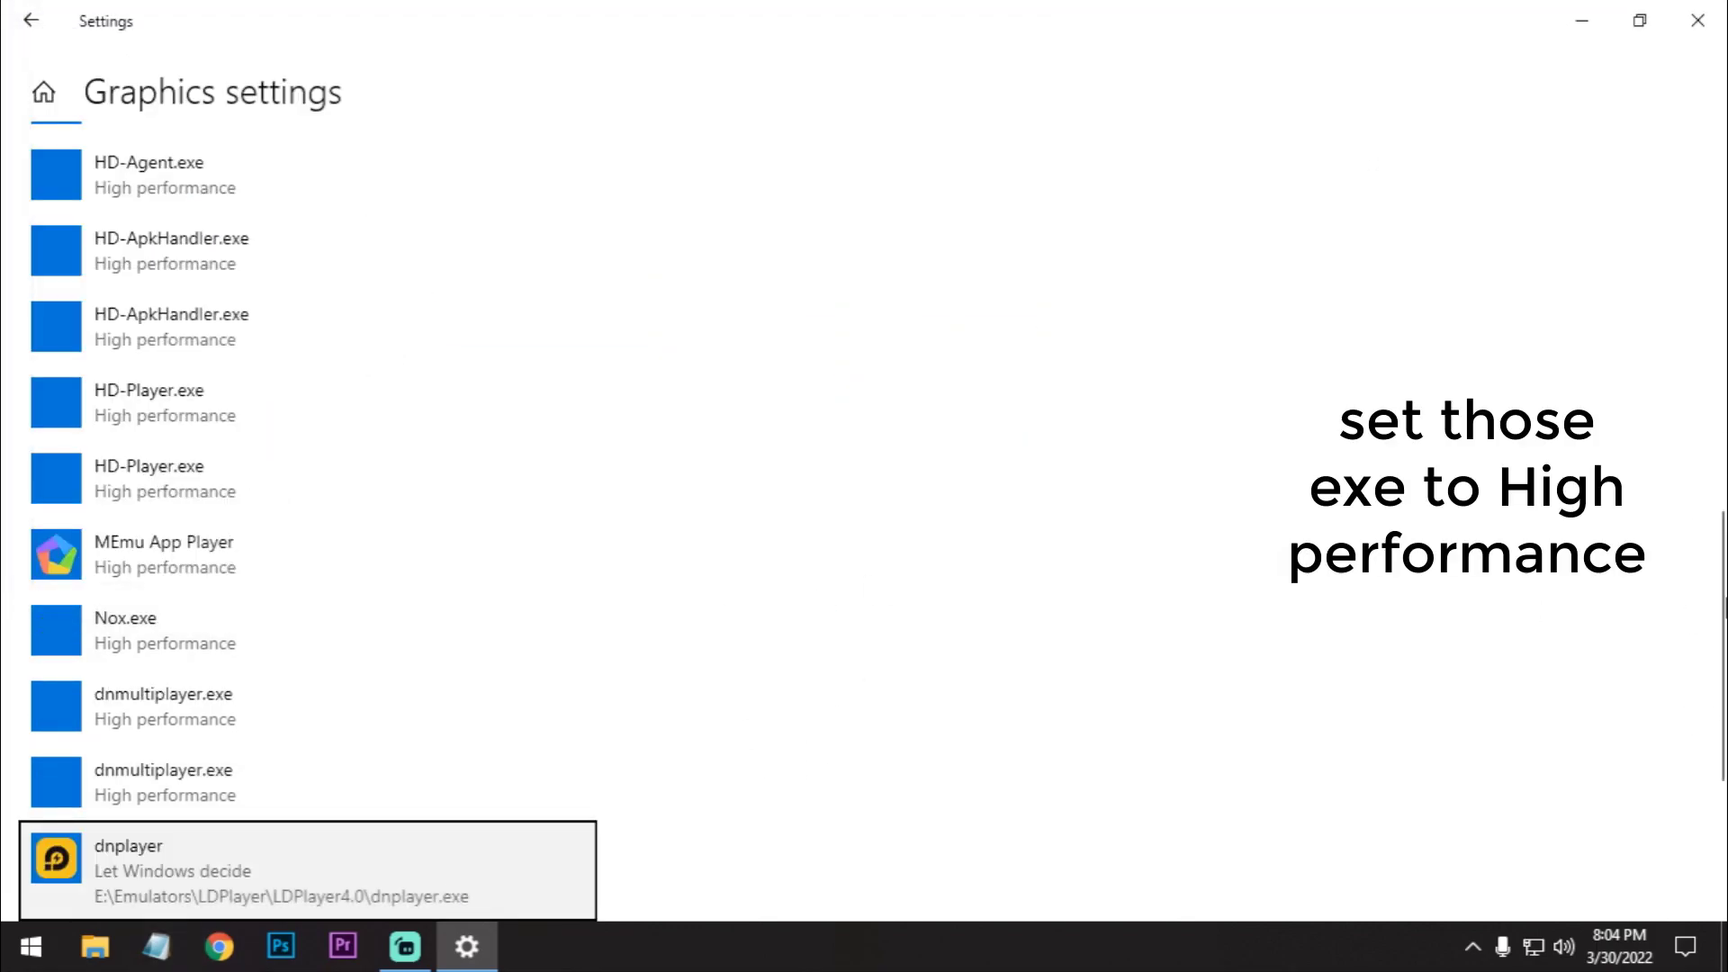
Set the graphics preference of the newly added dnplayer entry to High performance and save it.
{"action": "left_click", "coordinate": [402, 649]}
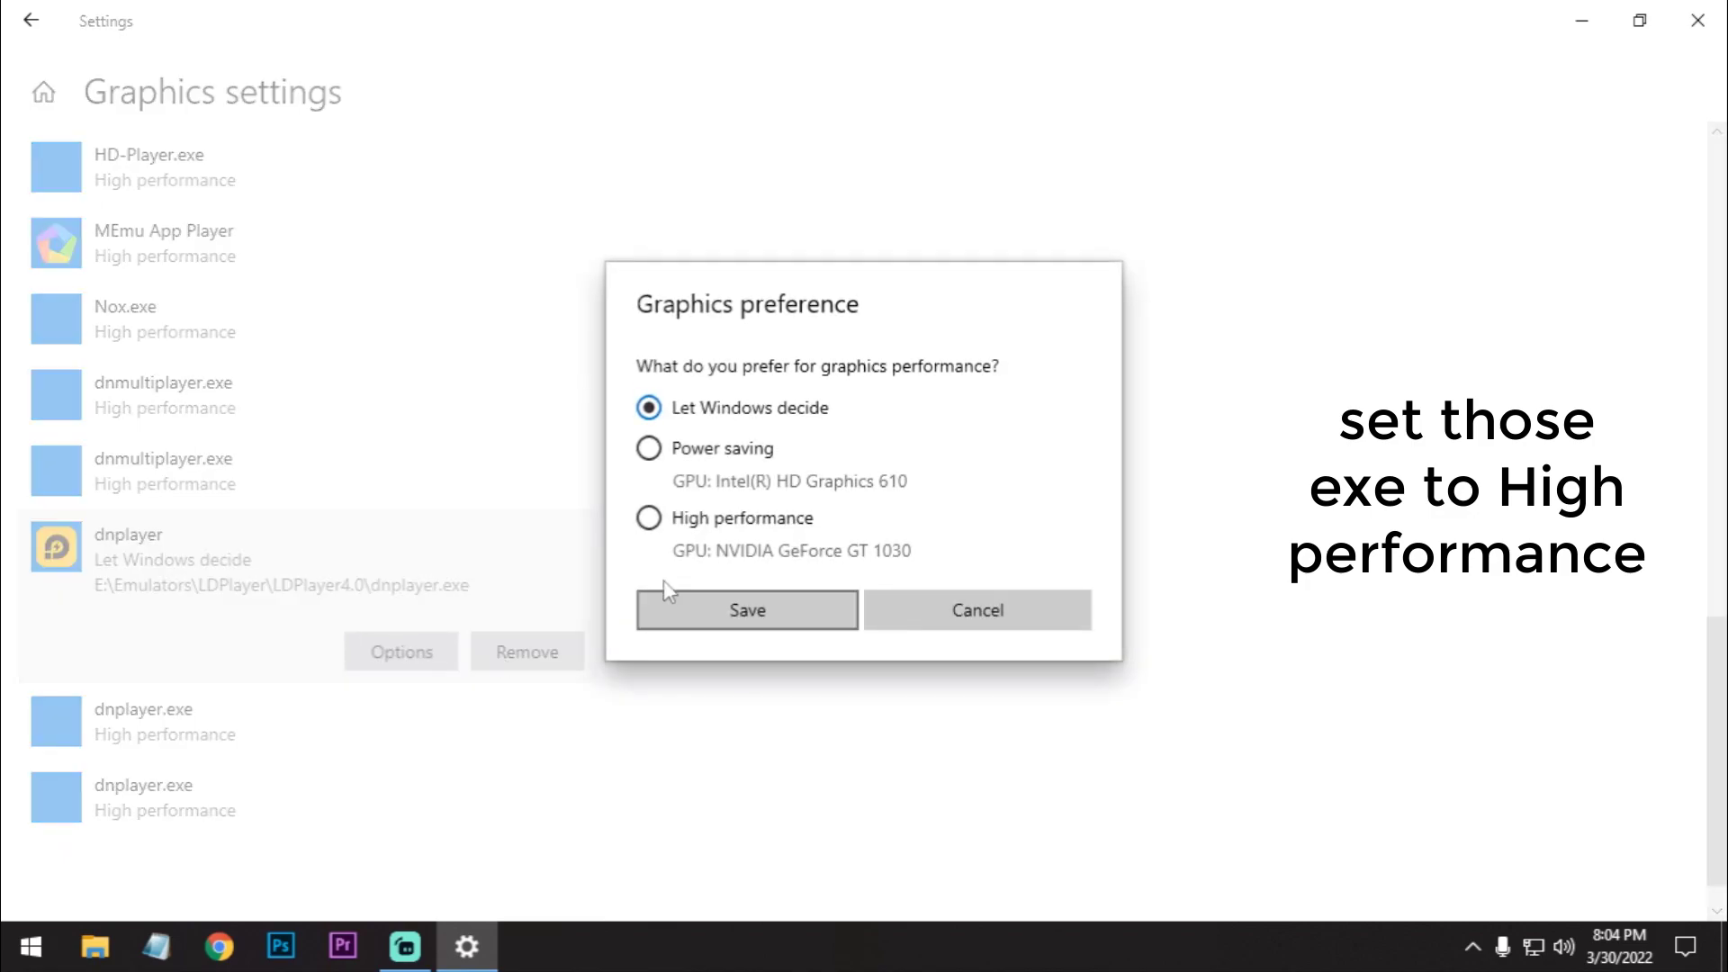
{"action": "left_click", "coordinate": [648, 517]}
{"action": "left_click", "coordinate": [694, 610]}
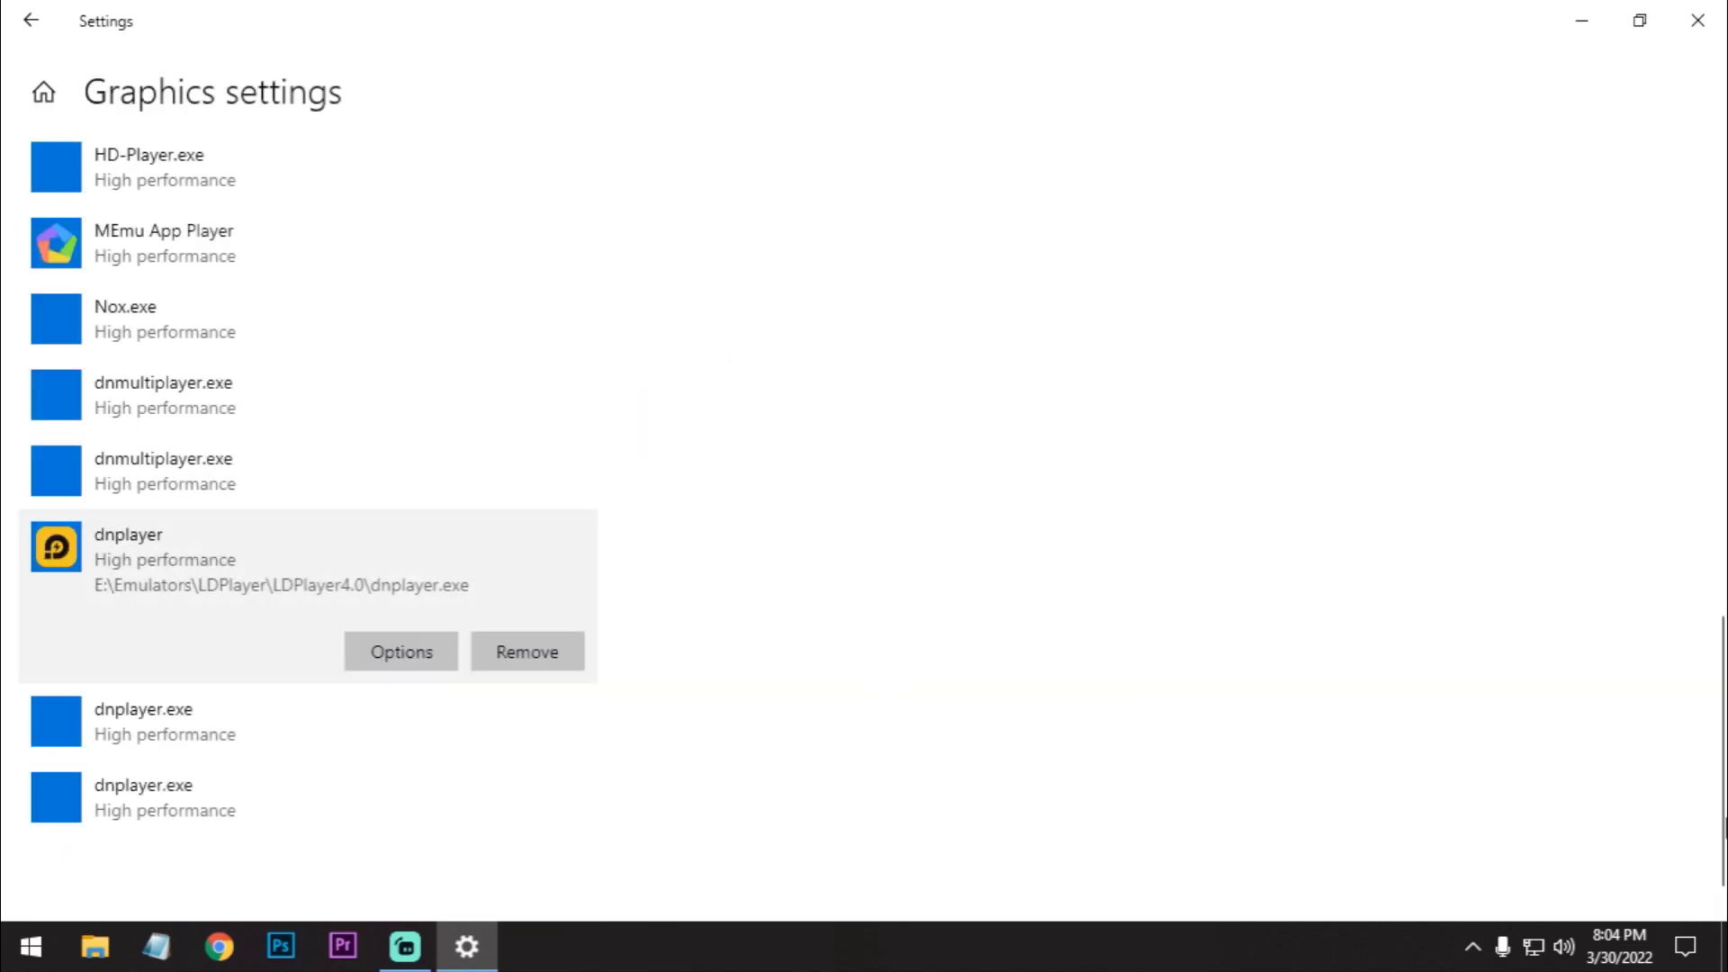
Add dnmultiplayer from the LDPlayer4.0 folder to the graphics performance preference list.
{"action": "scroll", "coordinate": [99, 641], "scroll_direction": "up", "scroll_amount": 10}
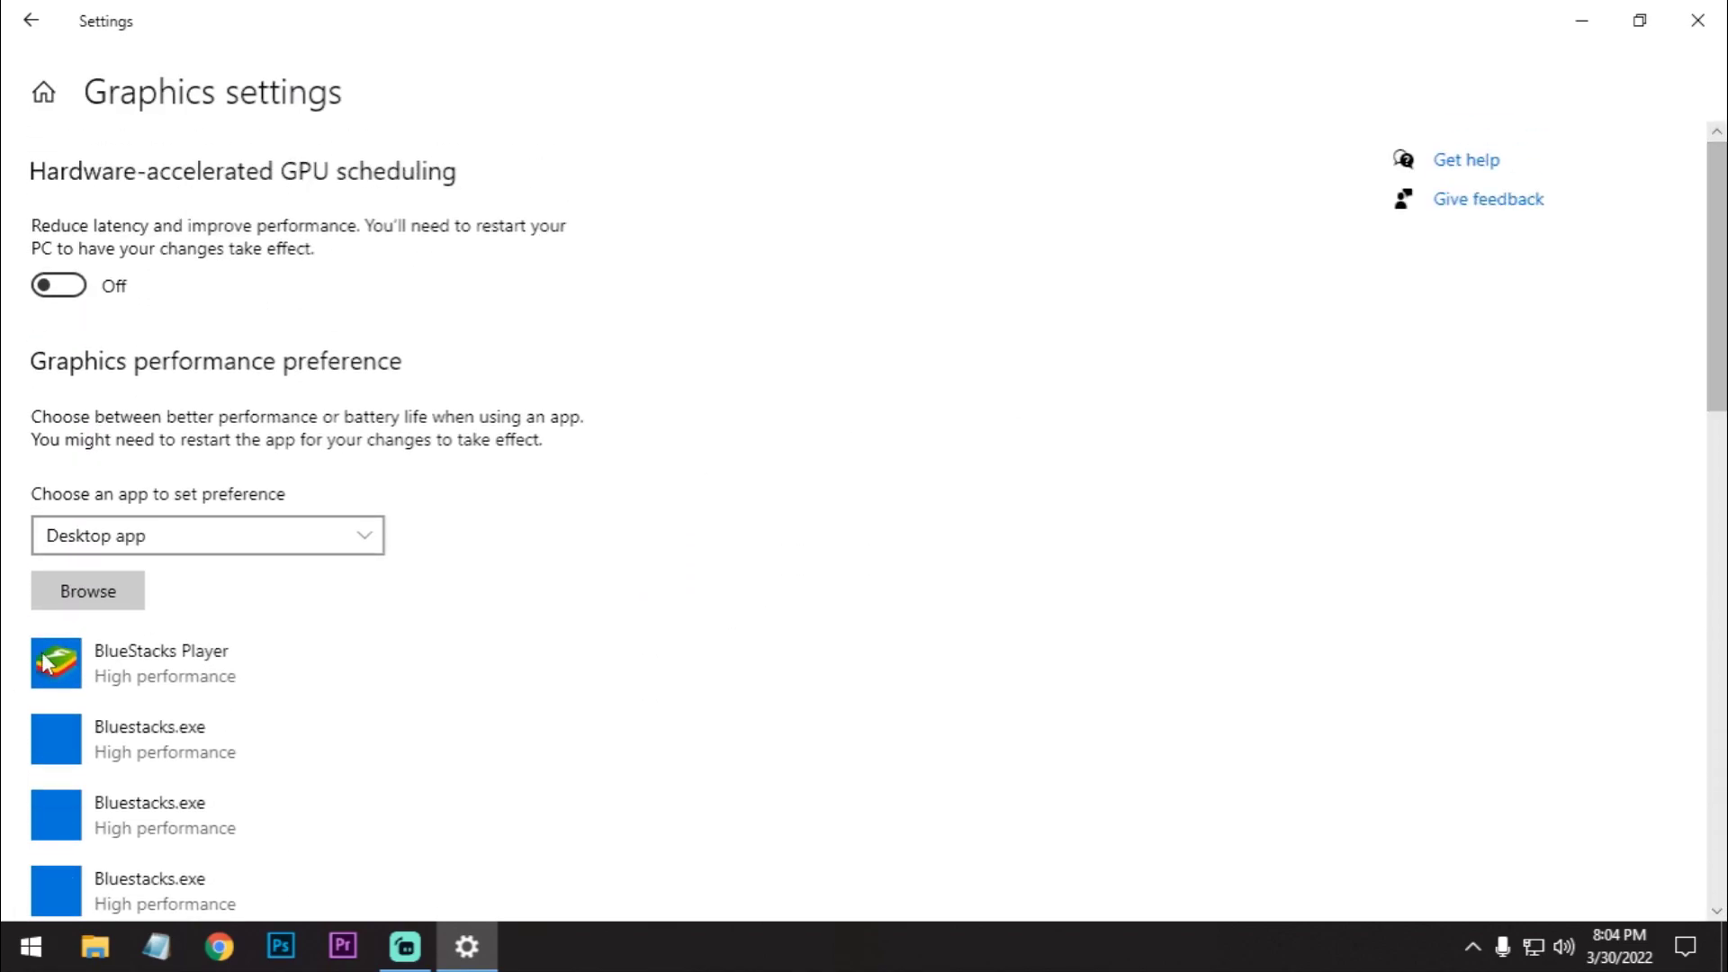
{"action": "left_click", "coordinate": [116, 592]}
{"action": "left_click", "coordinate": [667, 63]}
{"action": "left_click", "coordinate": [675, 66]}
{"action": "key", "text": "Escape"}
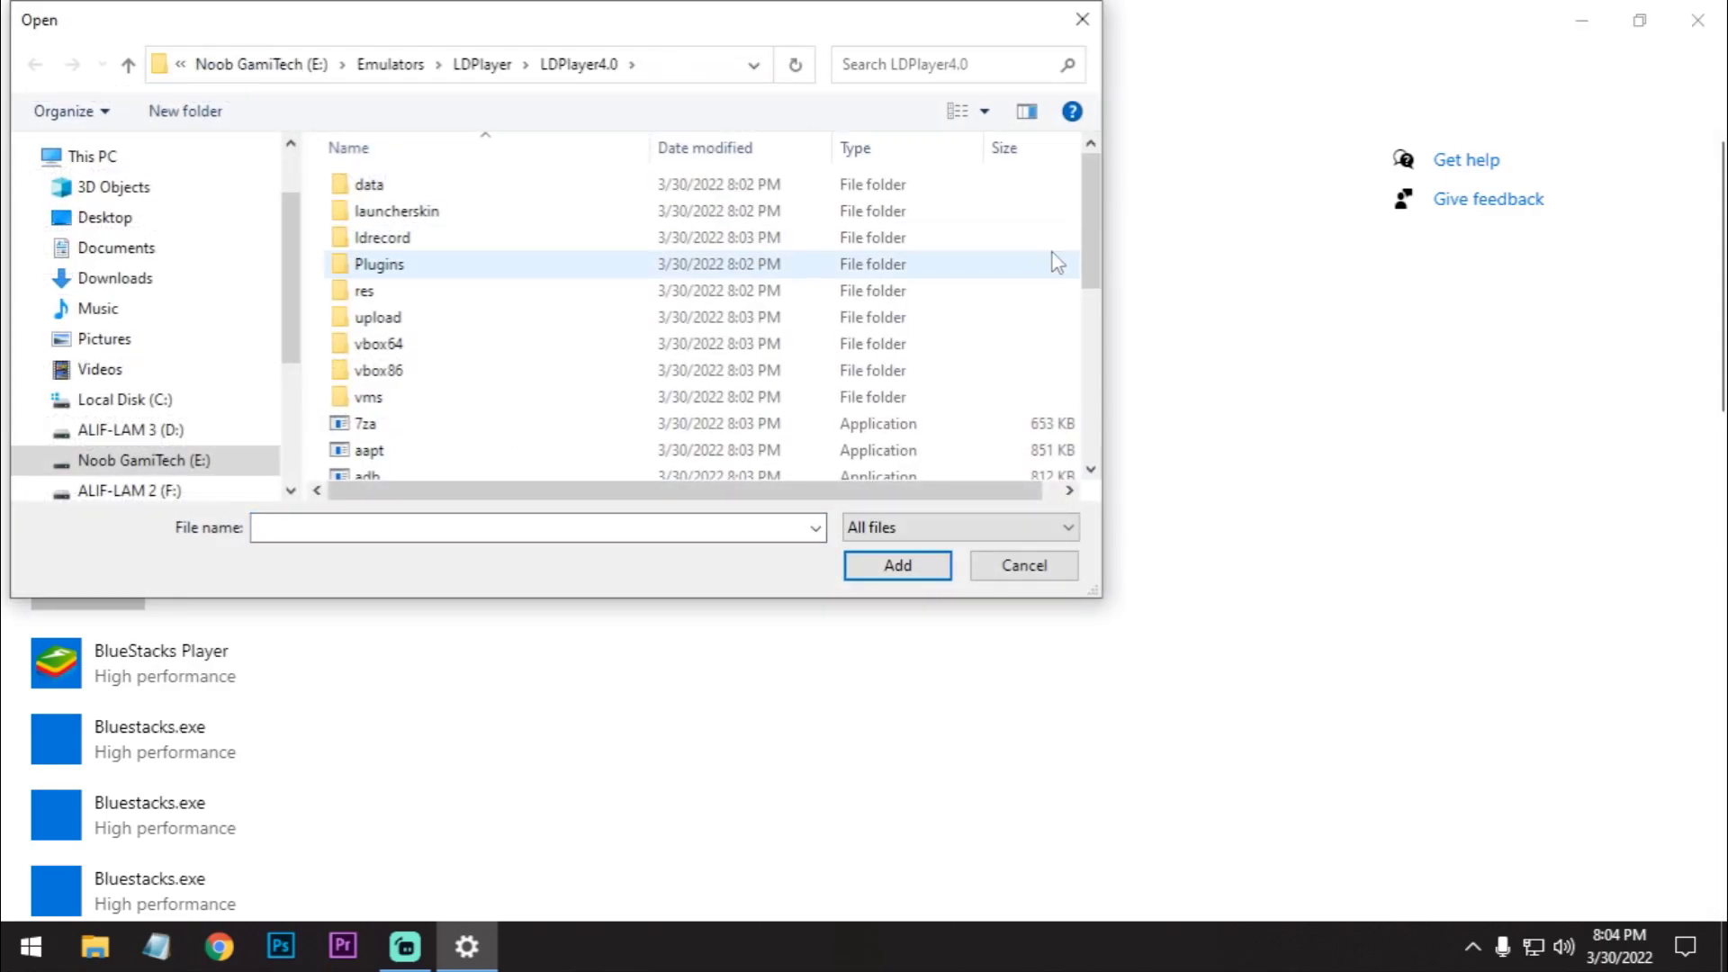
{"action": "left_click_drag", "start_coordinate": [1087, 237], "coordinate": [1080, 384]}
{"action": "left_click", "coordinate": [401, 251]}
{"action": "left_click", "coordinate": [878, 569]}
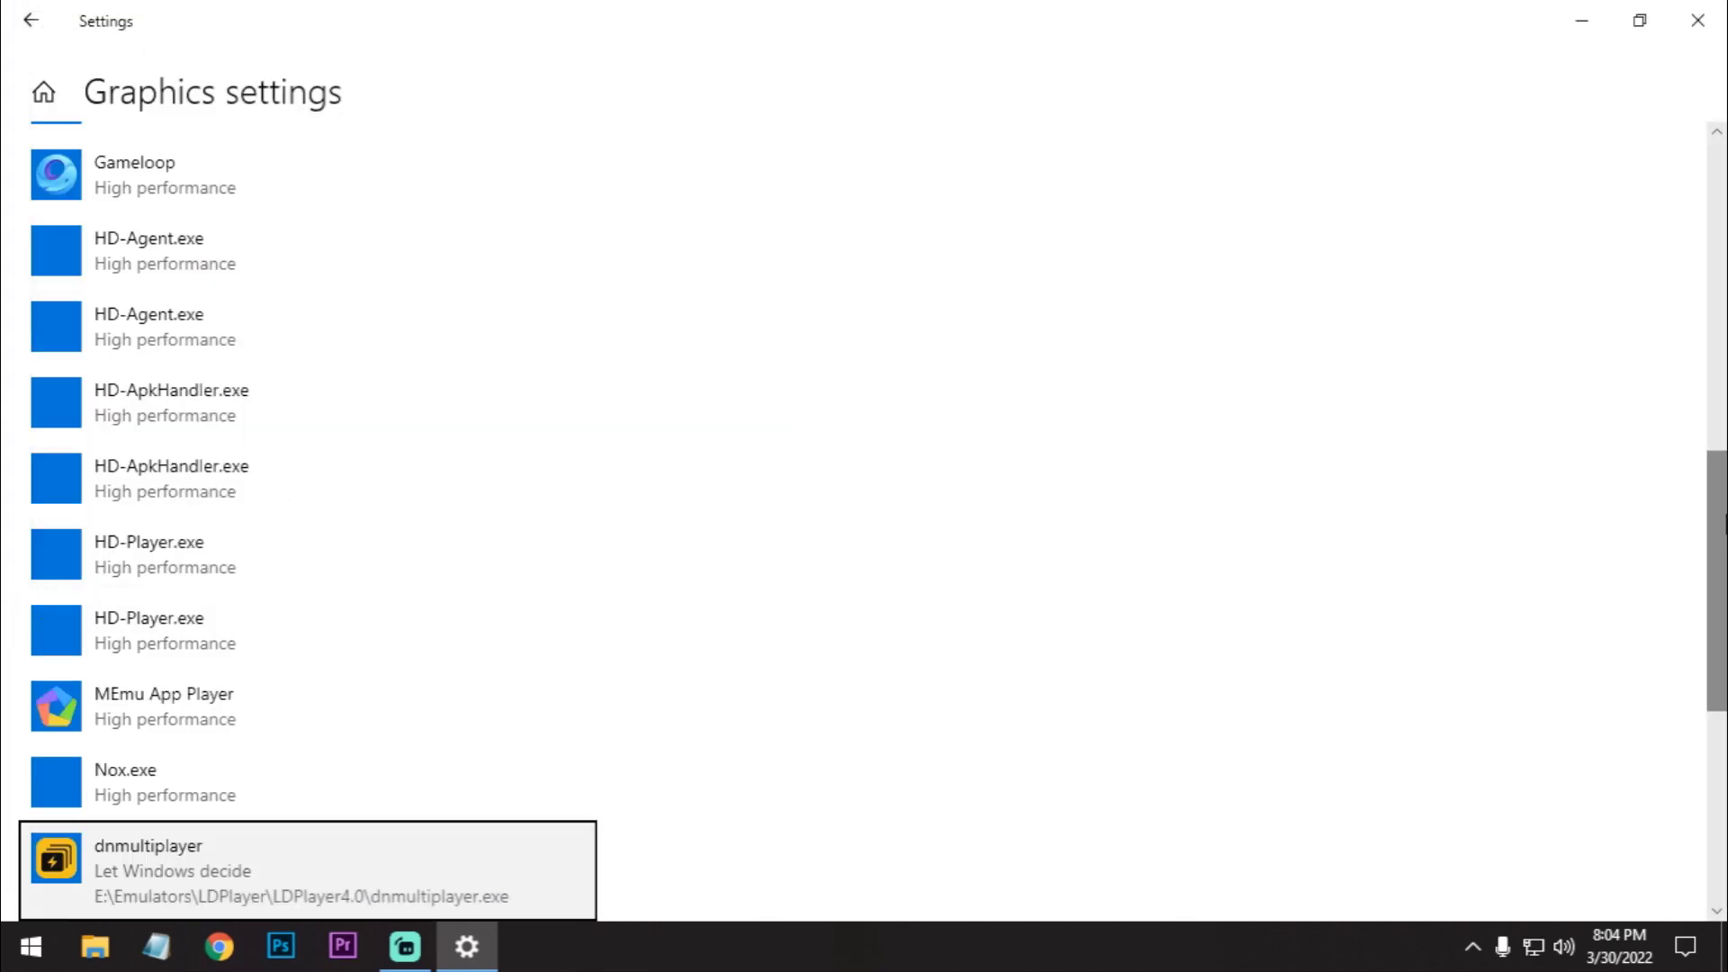
Set the new dnmultiplayer entry's graphics preference to High performance, save it and close Windows Settings.
{"action": "left_click", "coordinate": [432, 869]}
{"action": "left_click", "coordinate": [402, 726]}
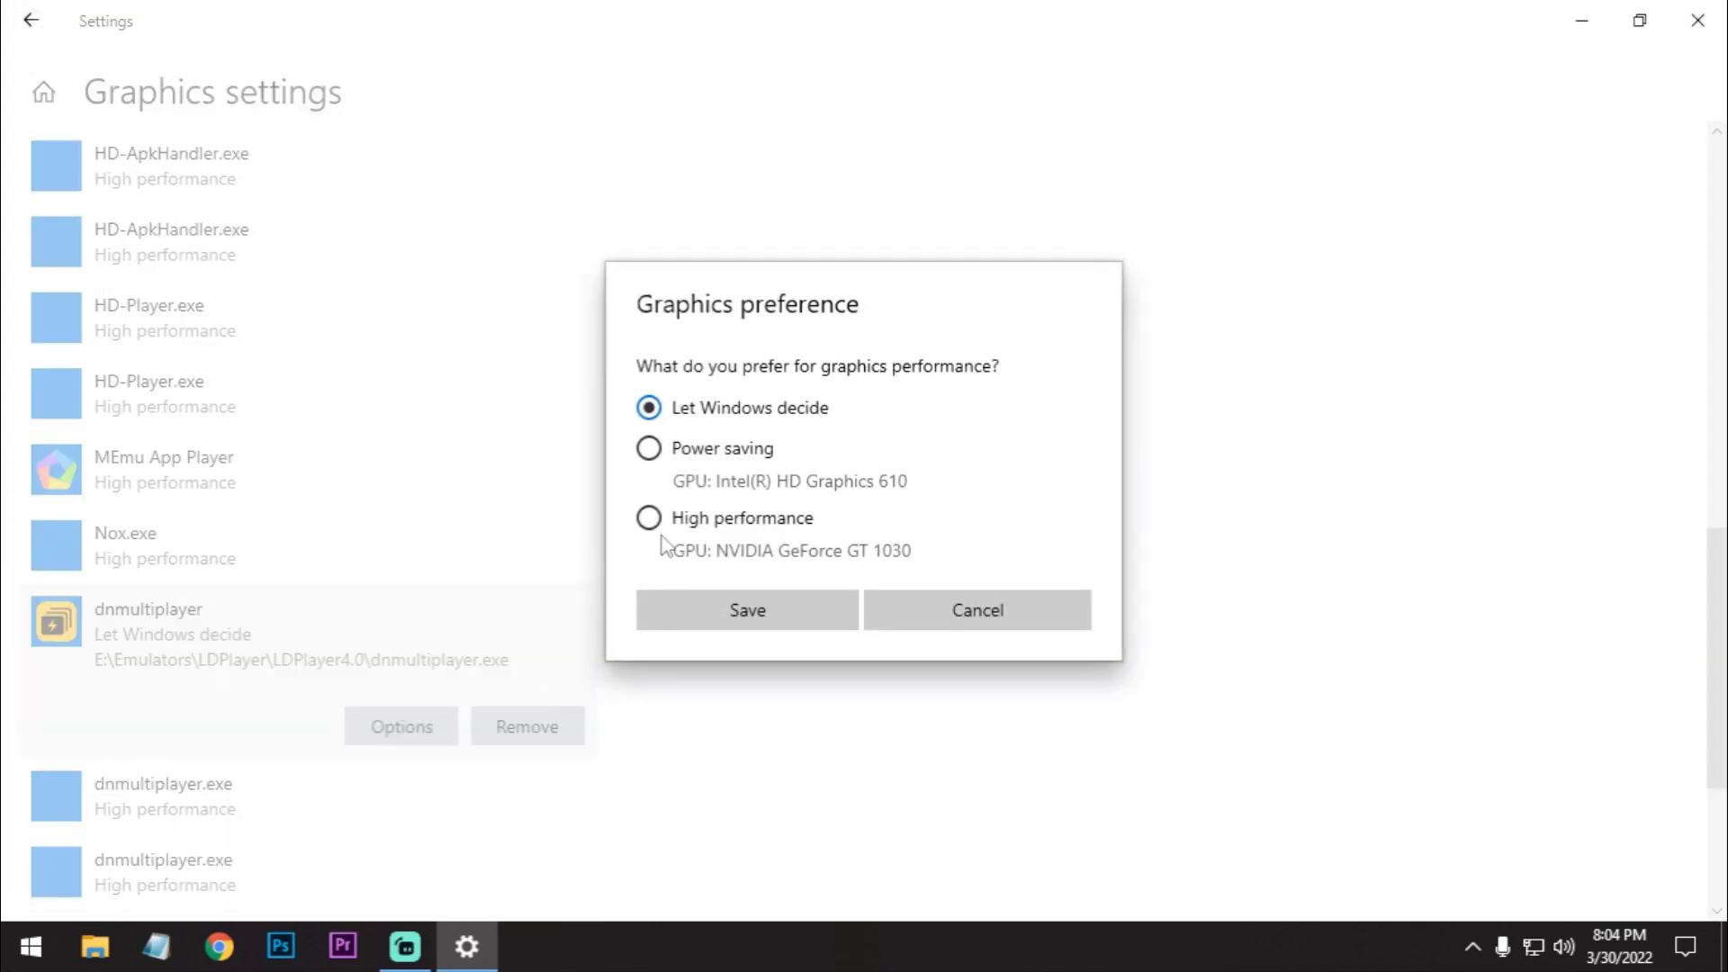
{"action": "left_click", "coordinate": [721, 609]}
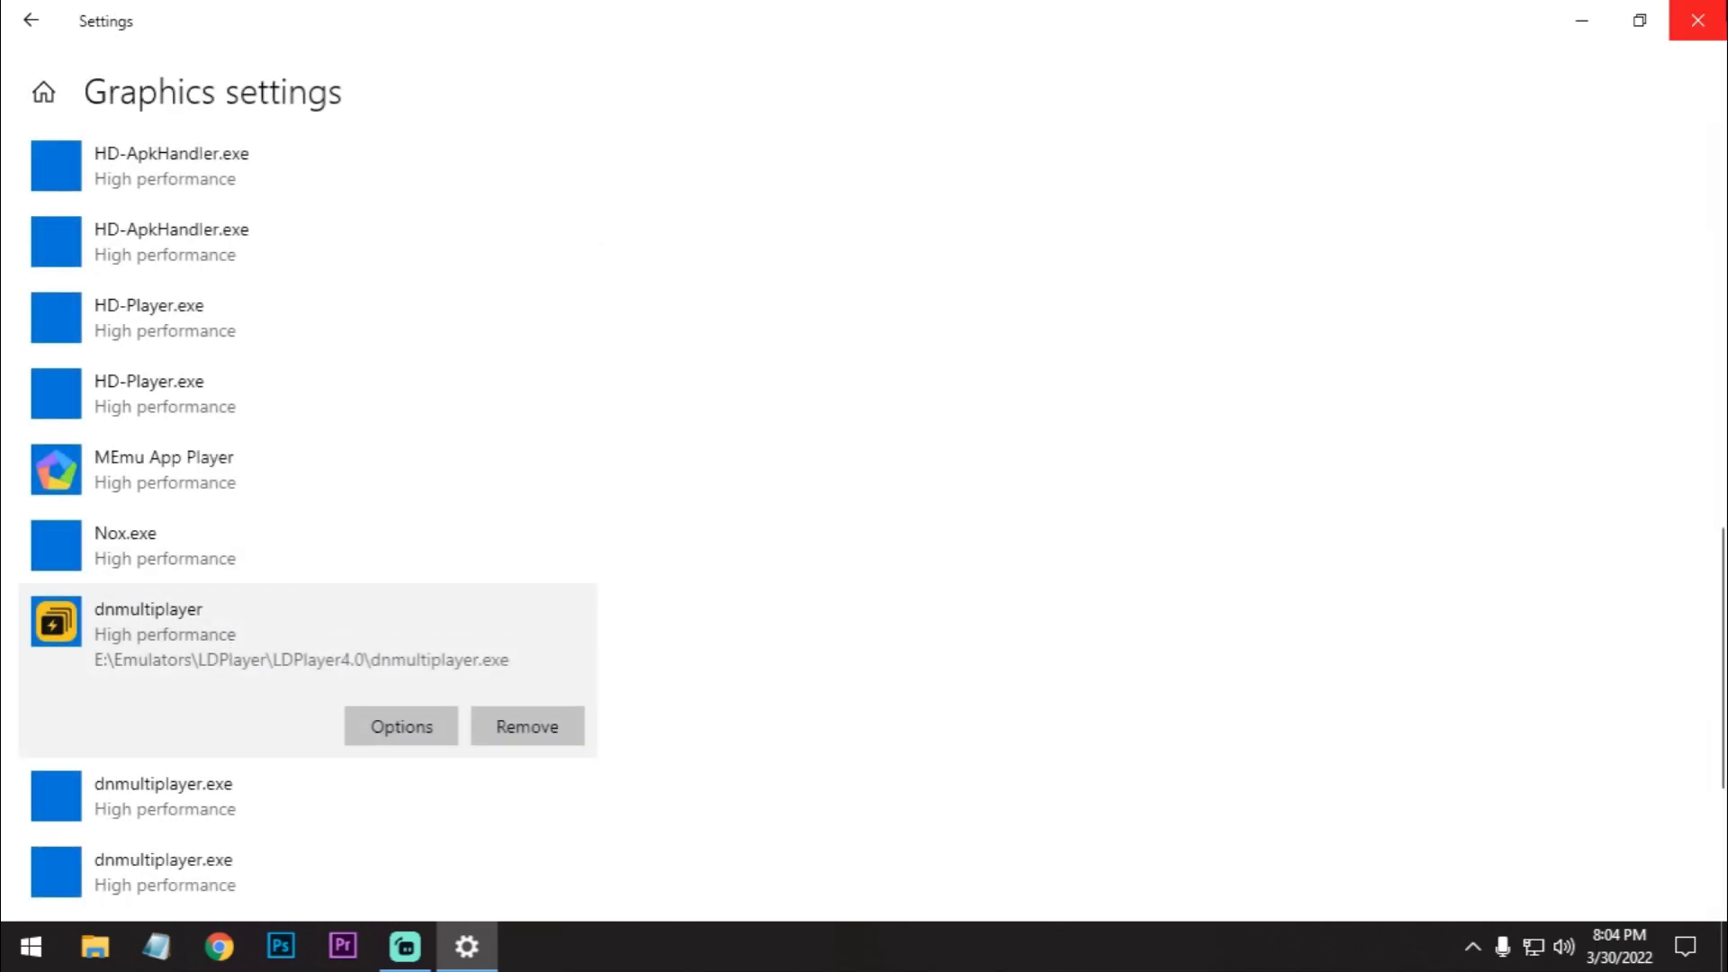
{"action": "left_click", "coordinate": [1698, 20]}
Launch LDPlayer4 from the desktop and open the emulator's settings.
{"action": "double_click", "coordinate": [60, 315]}
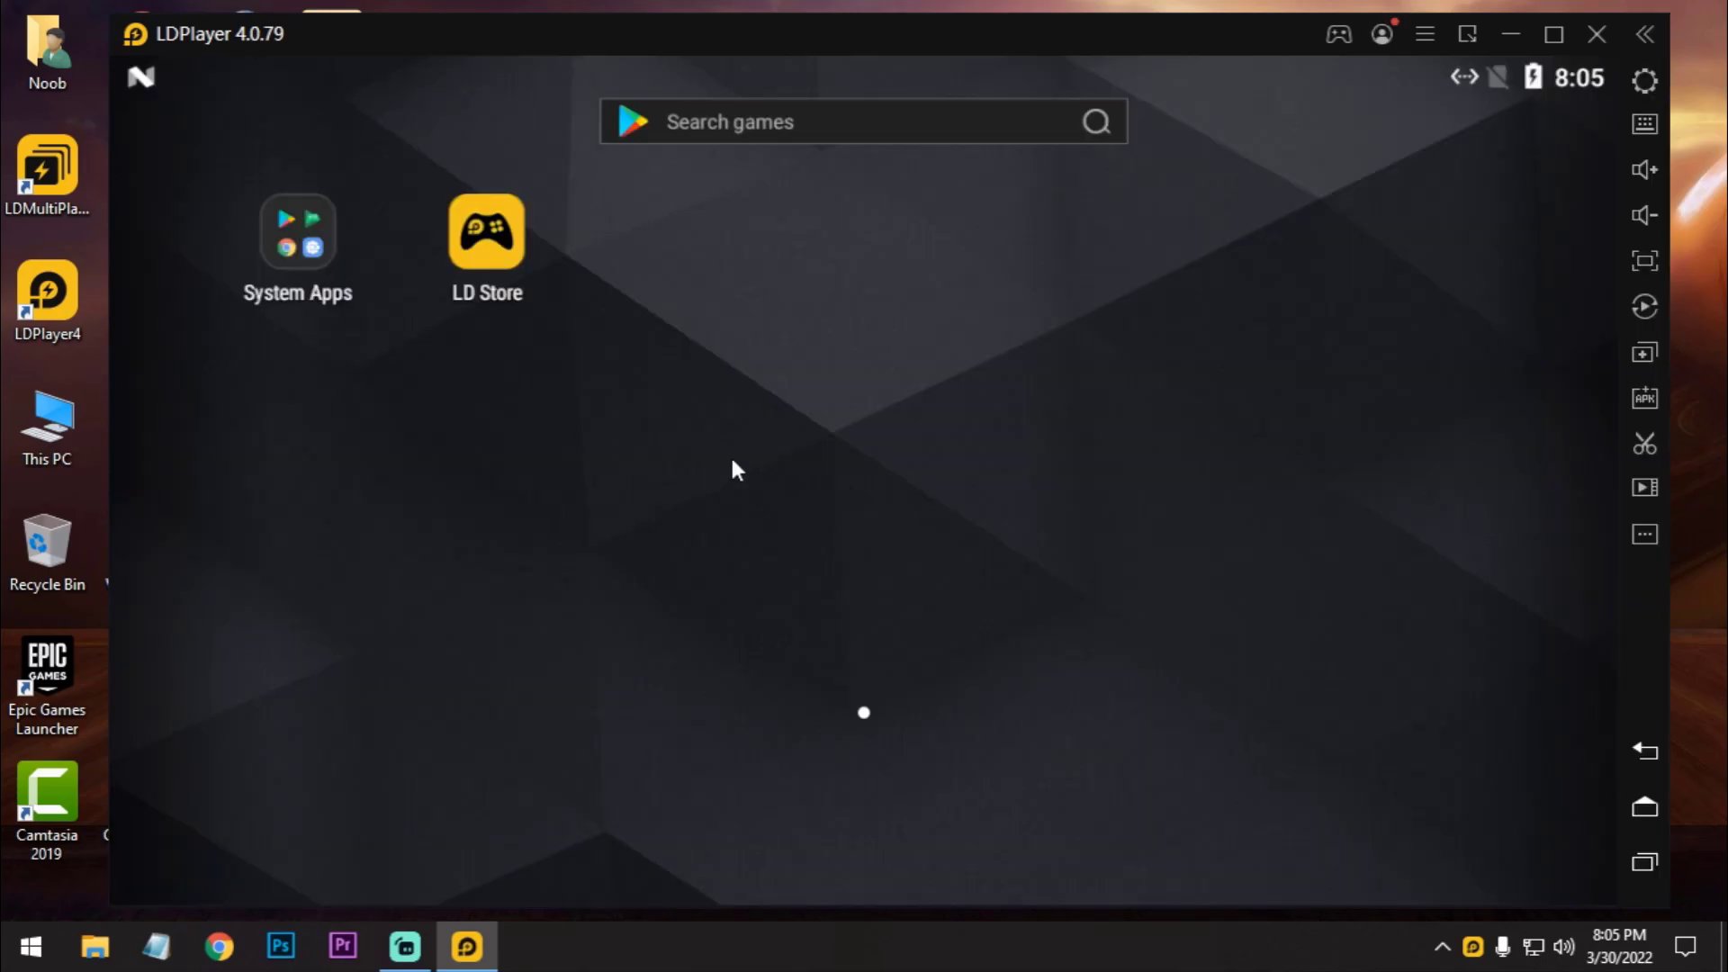
{"action": "left_click", "coordinate": [1427, 34]}
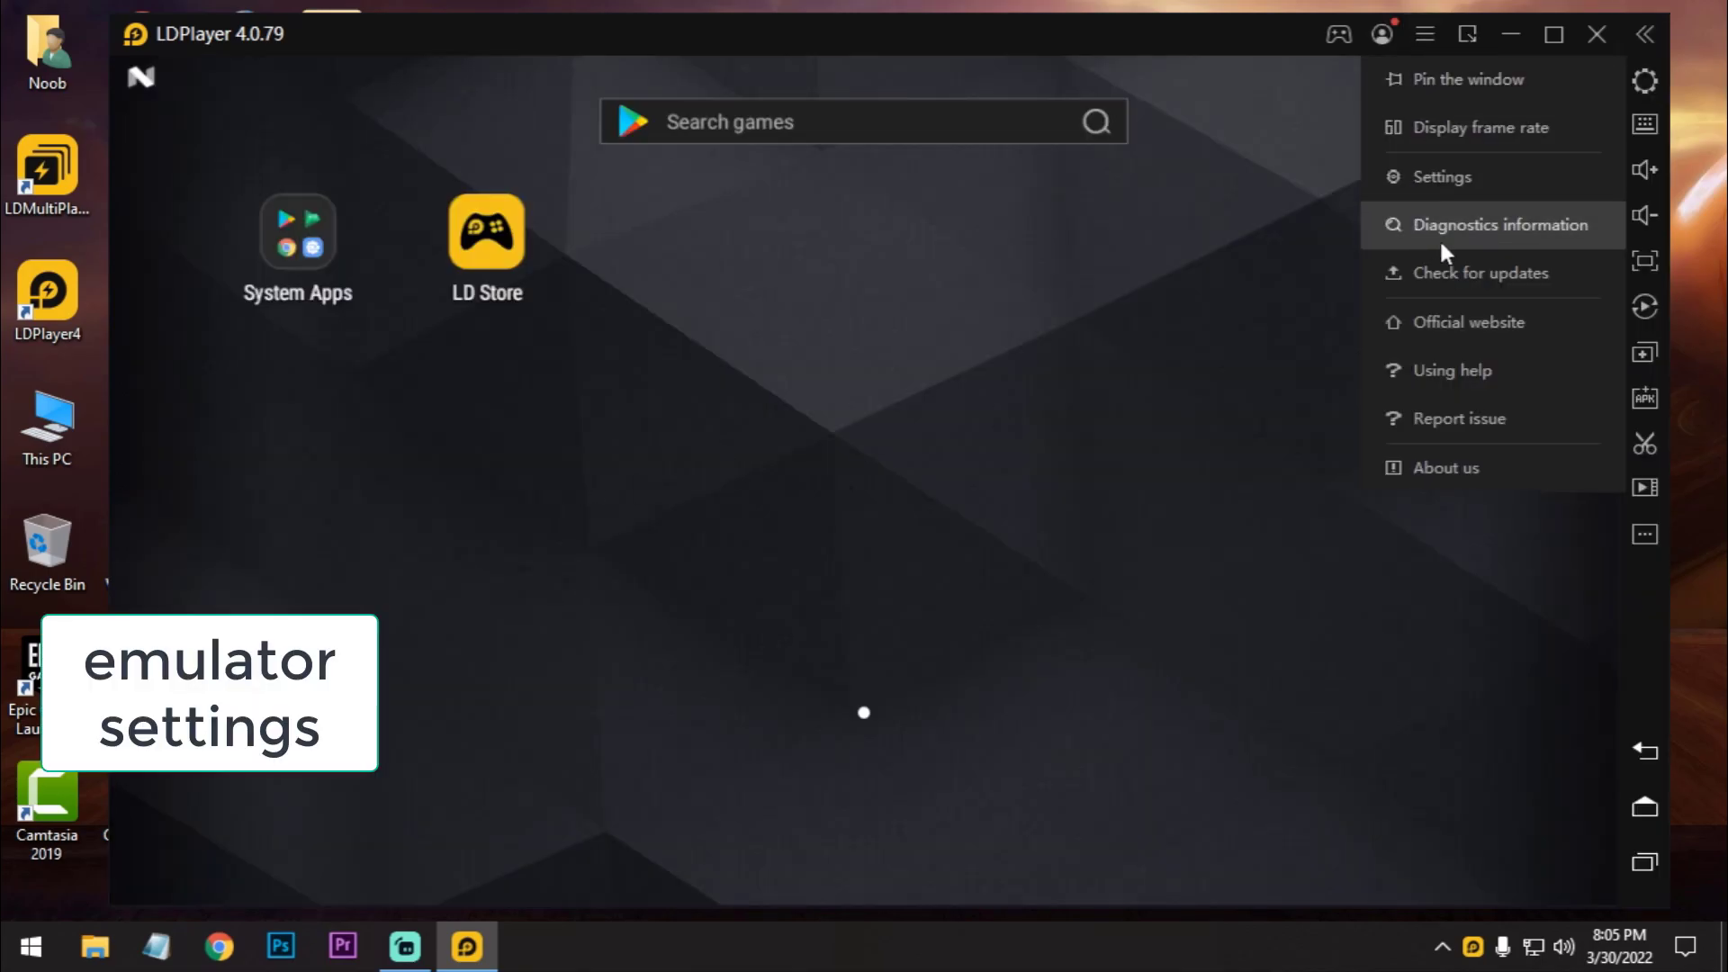
{"action": "left_click", "coordinate": [1466, 176]}
Choose the 1280x720 (dpi 240) tablet resolution for the emulator and set its RAM to 2048M.
{"action": "left_click", "coordinate": [968, 299]}
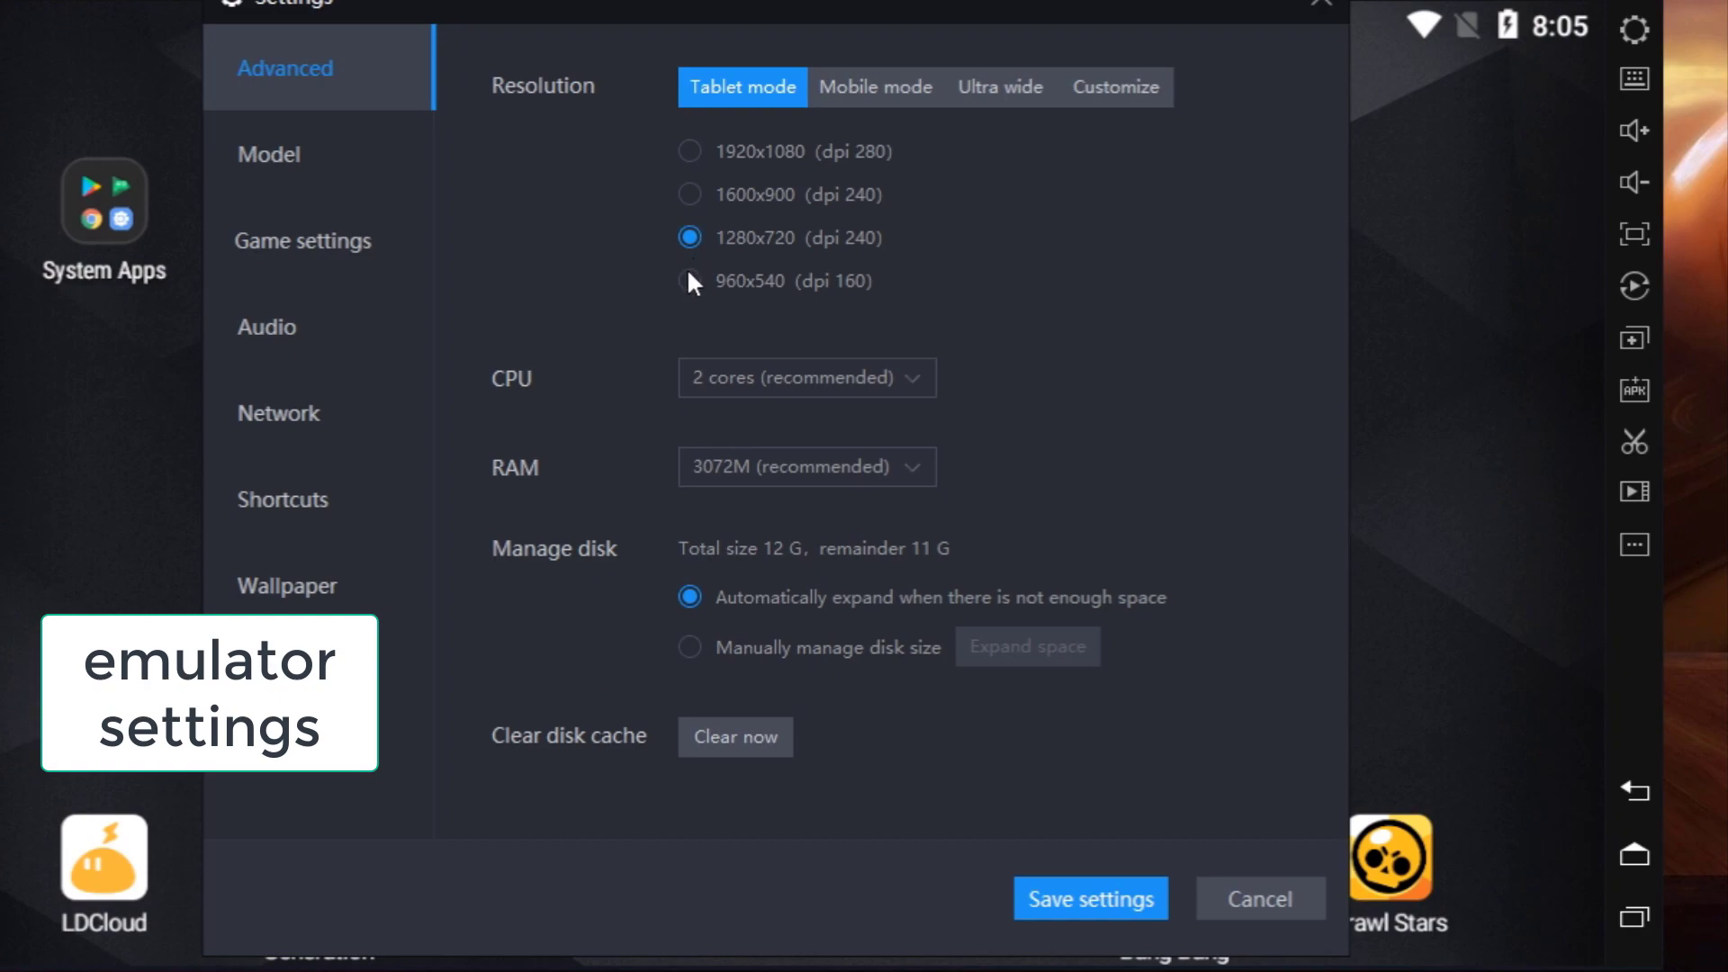
{"action": "left_click", "coordinate": [689, 281]}
{"action": "left_click", "coordinate": [691, 237]}
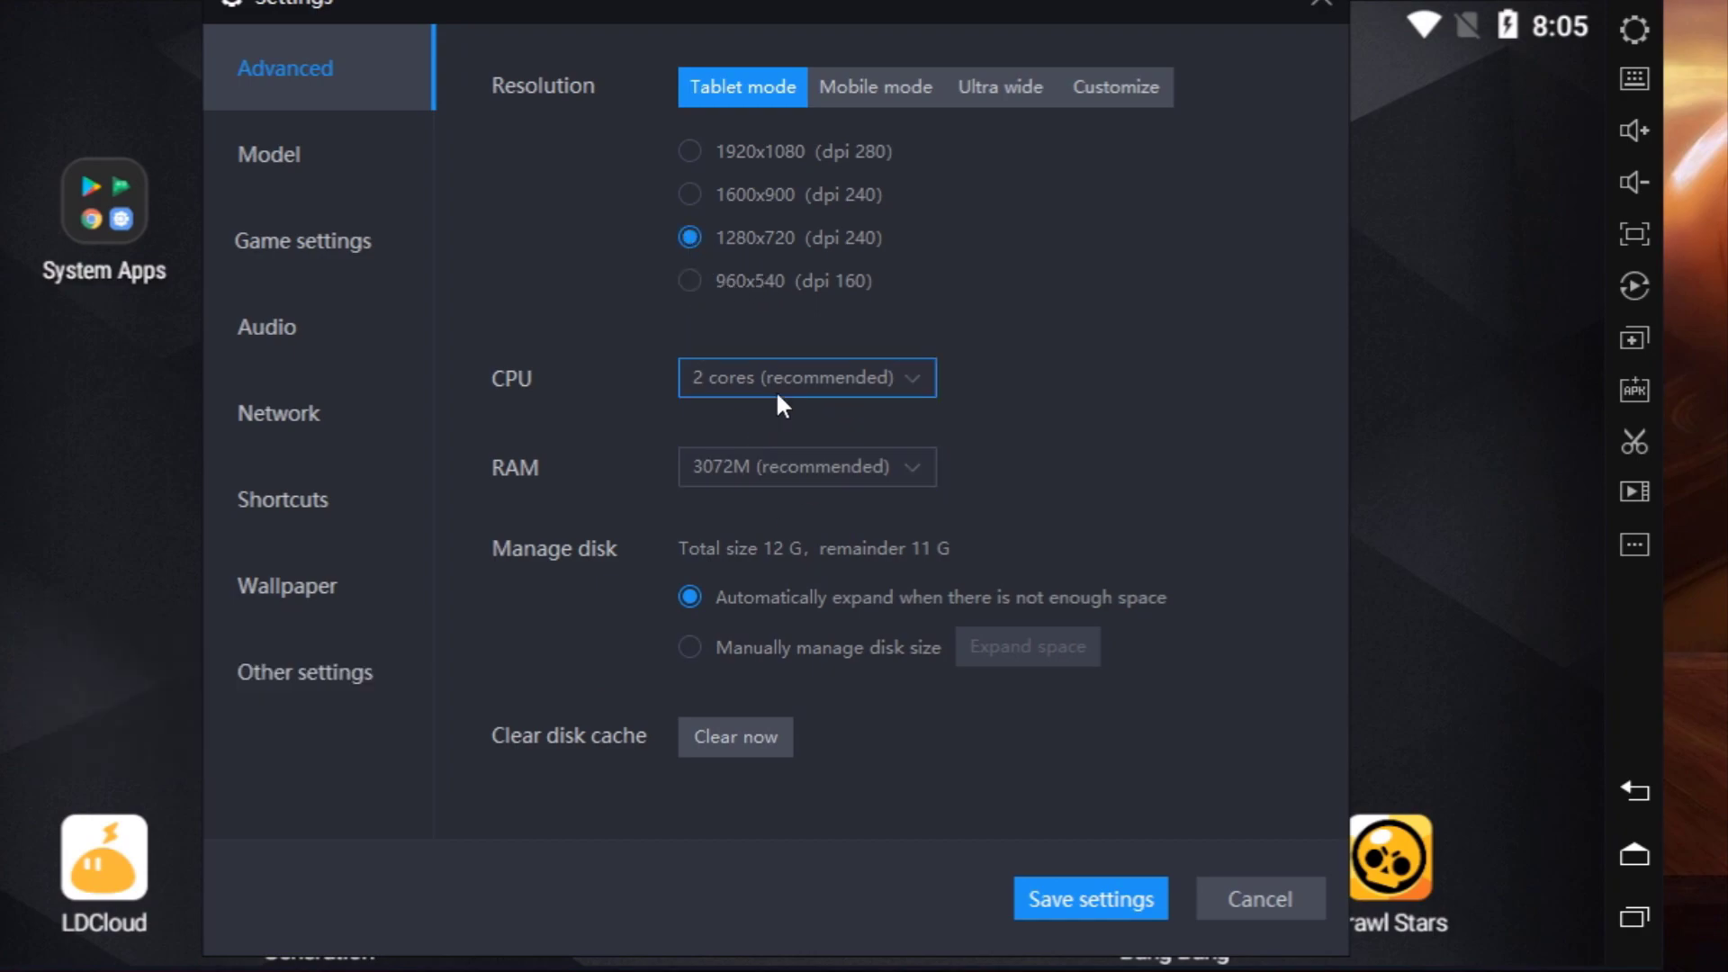
{"action": "left_click", "coordinate": [781, 468]}
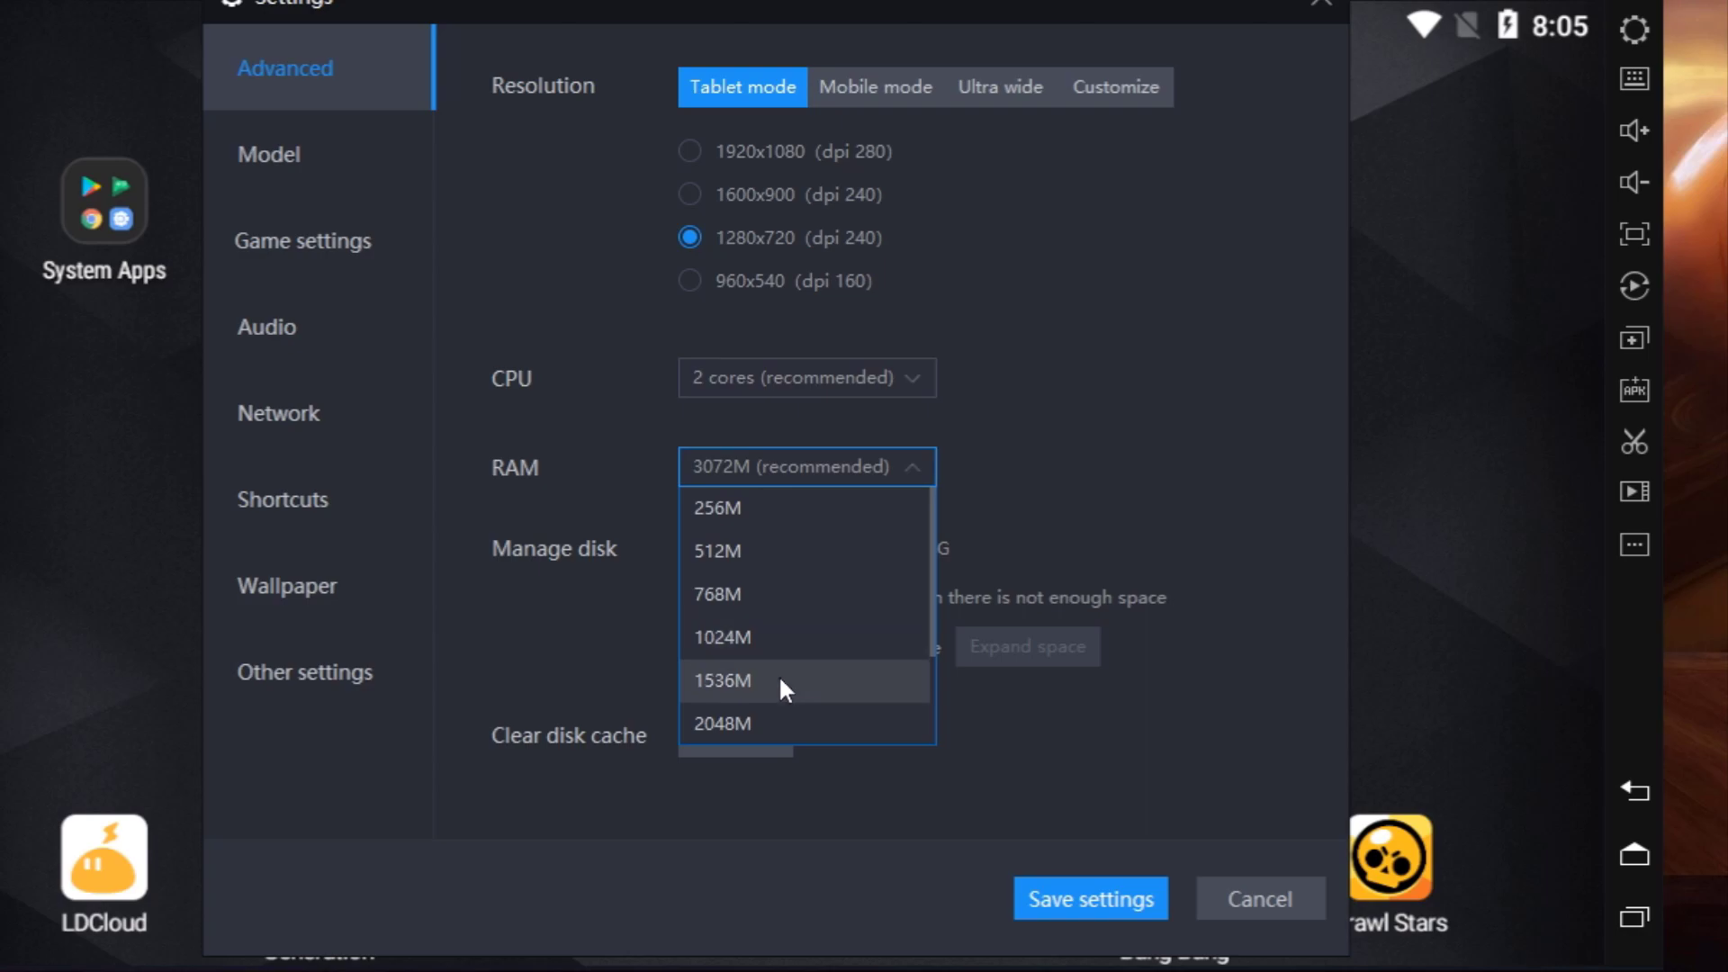
{"action": "left_click", "coordinate": [771, 721]}
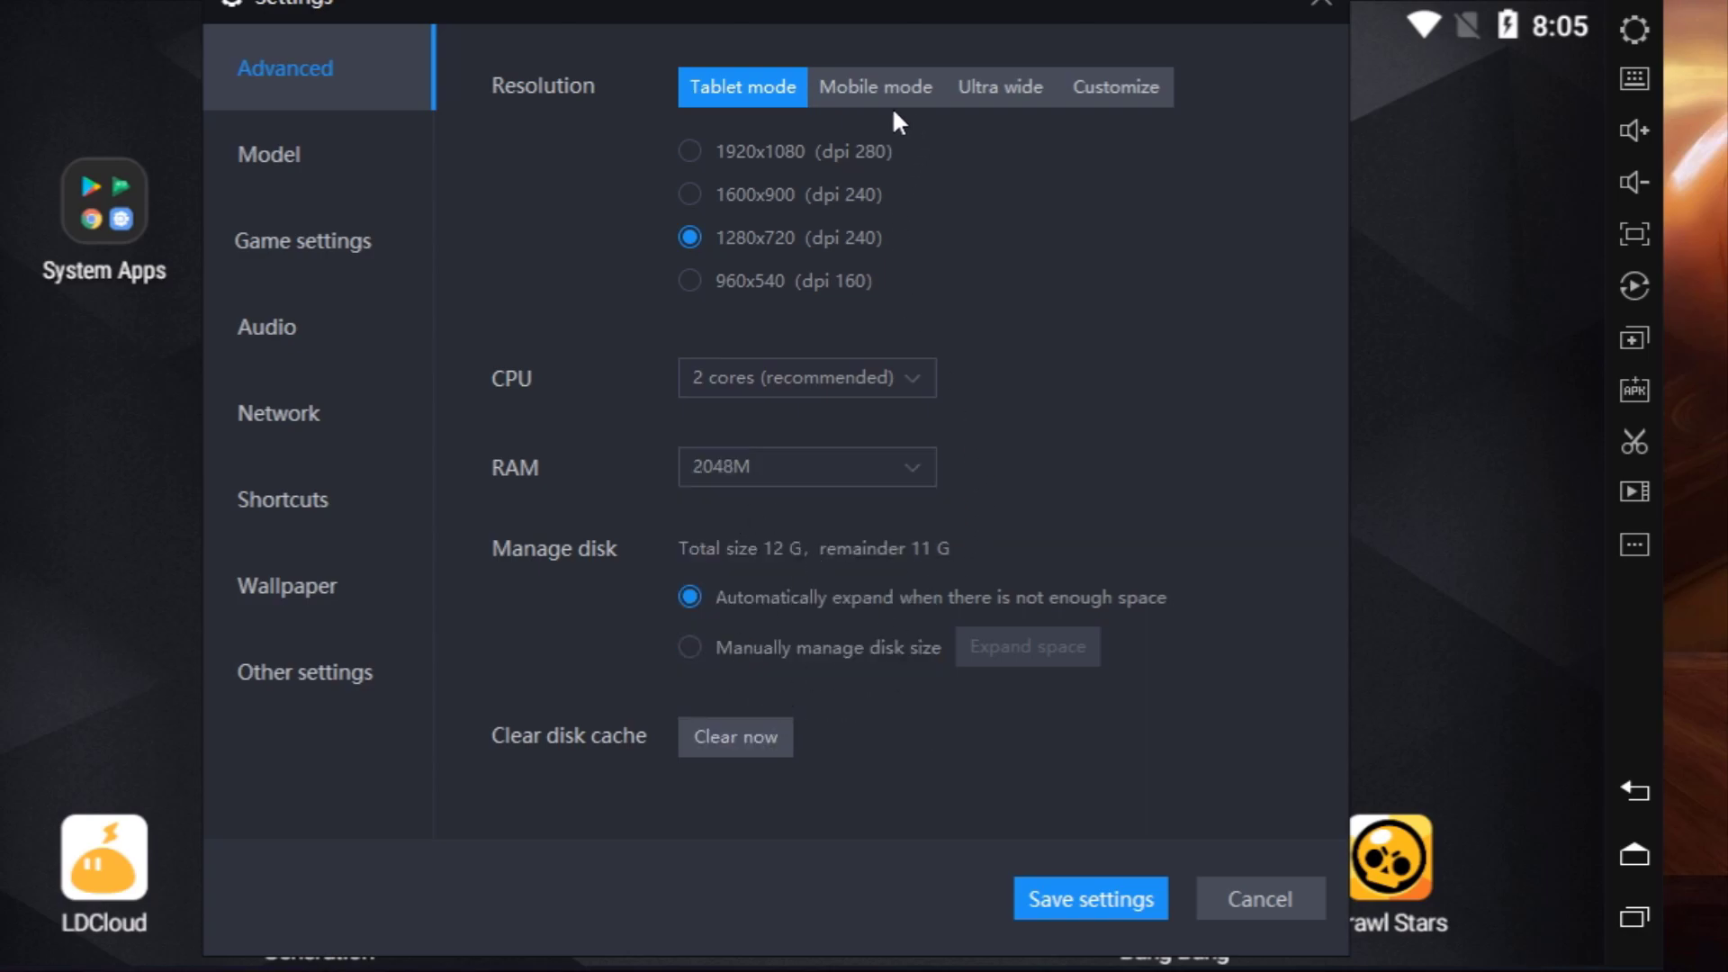
Set the emulated device model to the ROG Phone II preset.
{"action": "left_click", "coordinate": [288, 162]}
{"action": "left_click", "coordinate": [1071, 270]}
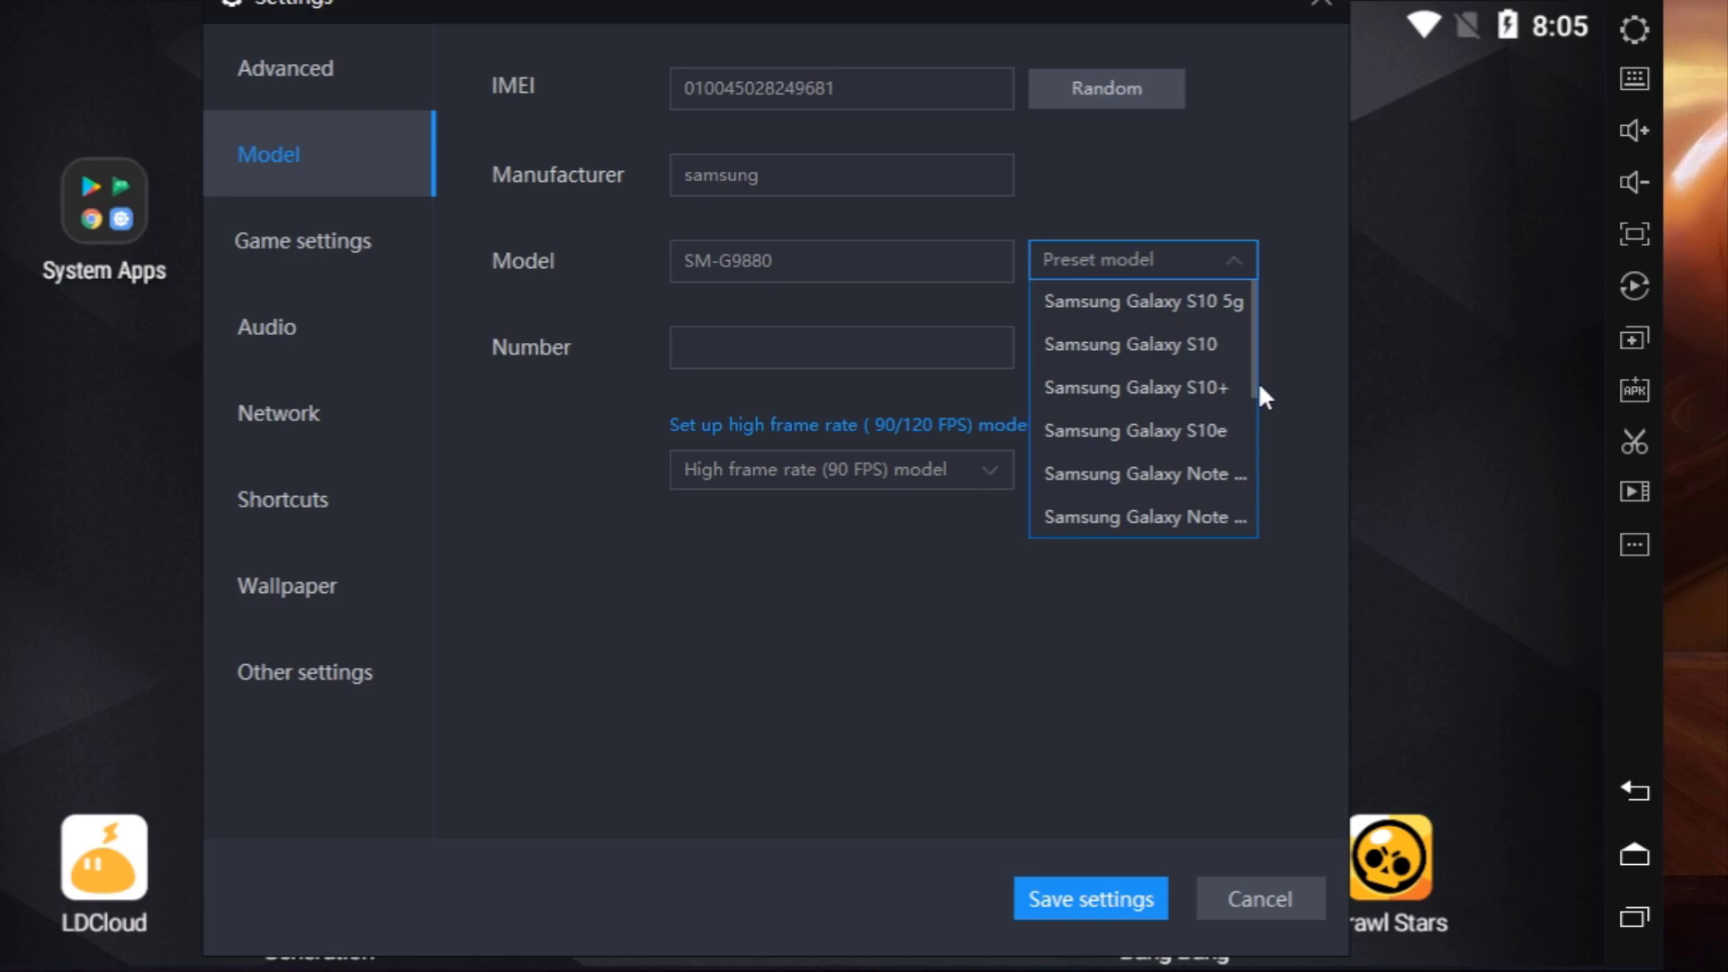
{"action": "left_click_drag", "start_coordinate": [1255, 324], "coordinate": [1255, 477]}
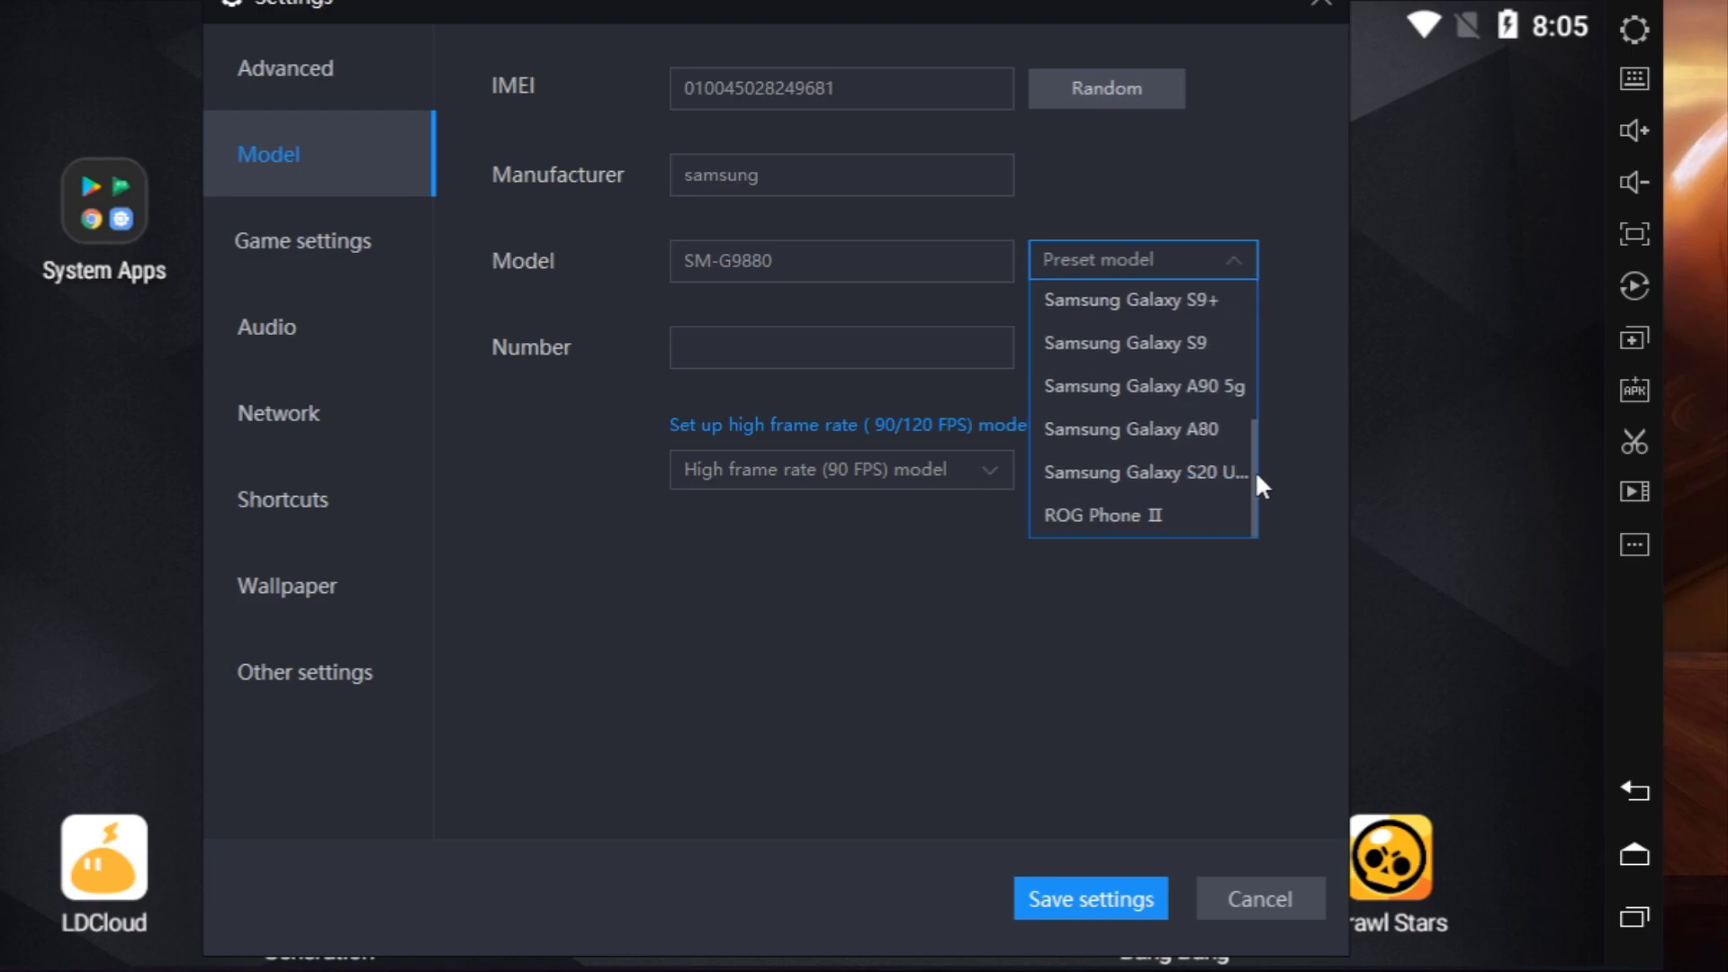
{"action": "left_click", "coordinate": [1155, 517]}
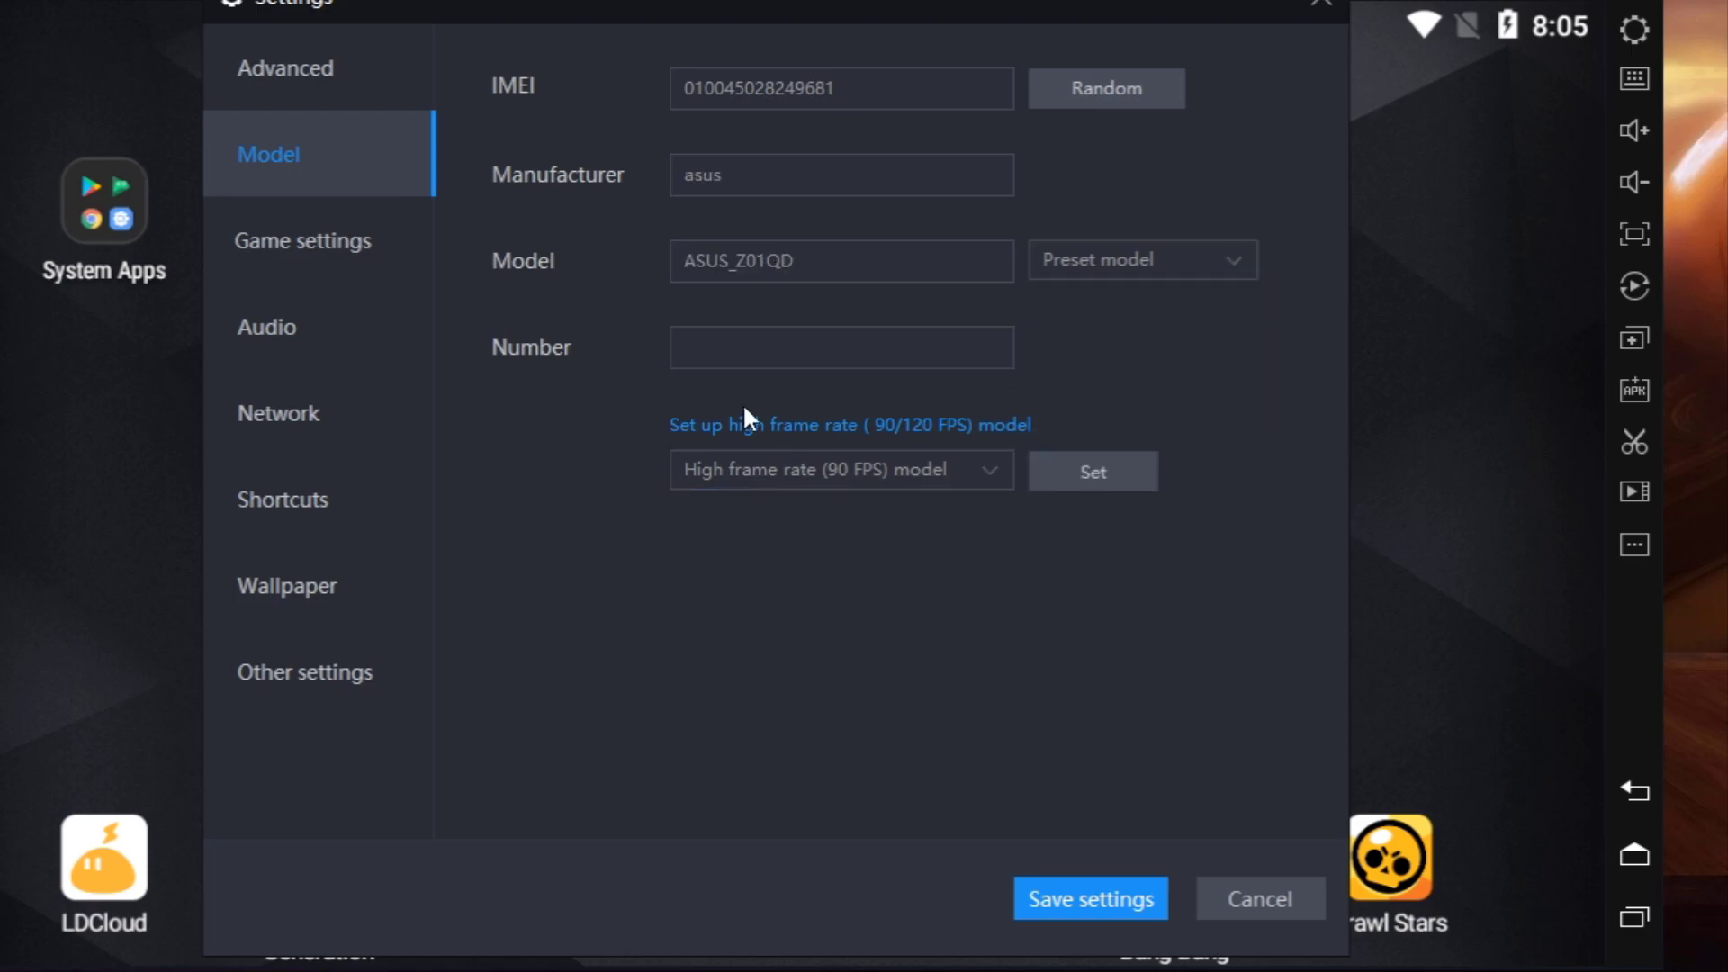
Enable the high frame rate option in the game settings with a frame rate of 120 FPS.
{"action": "left_click", "coordinate": [310, 244]}
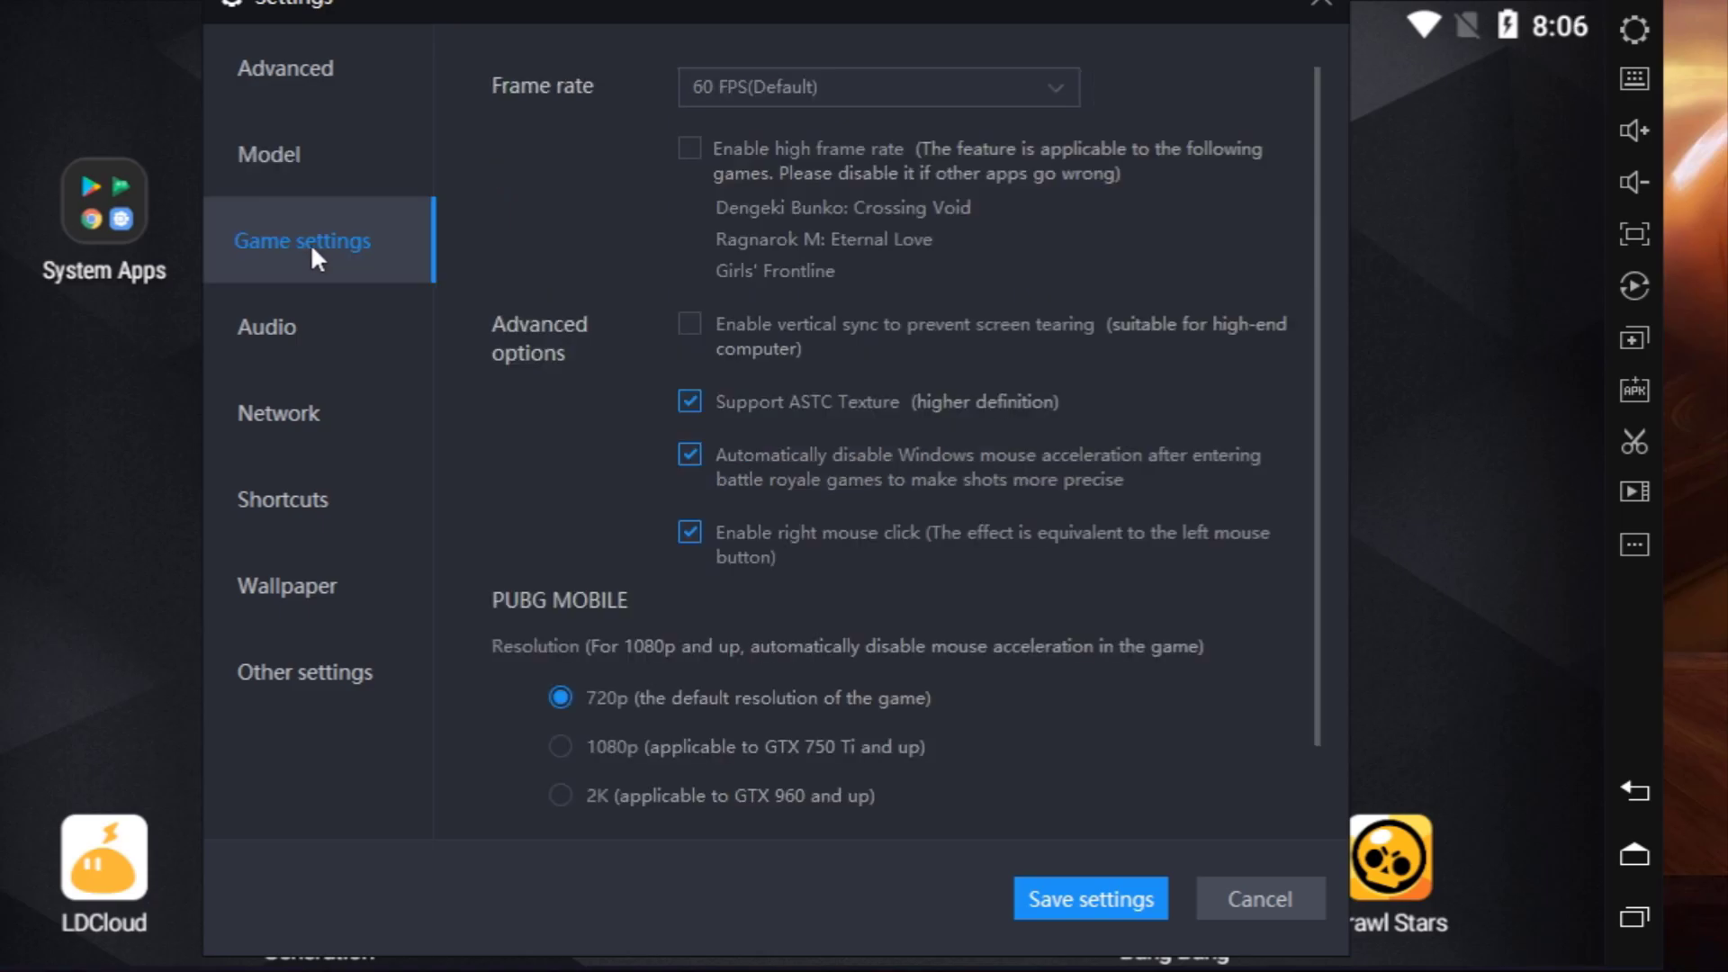
{"action": "left_click", "coordinate": [692, 147]}
{"action": "left_click", "coordinate": [625, 593]}
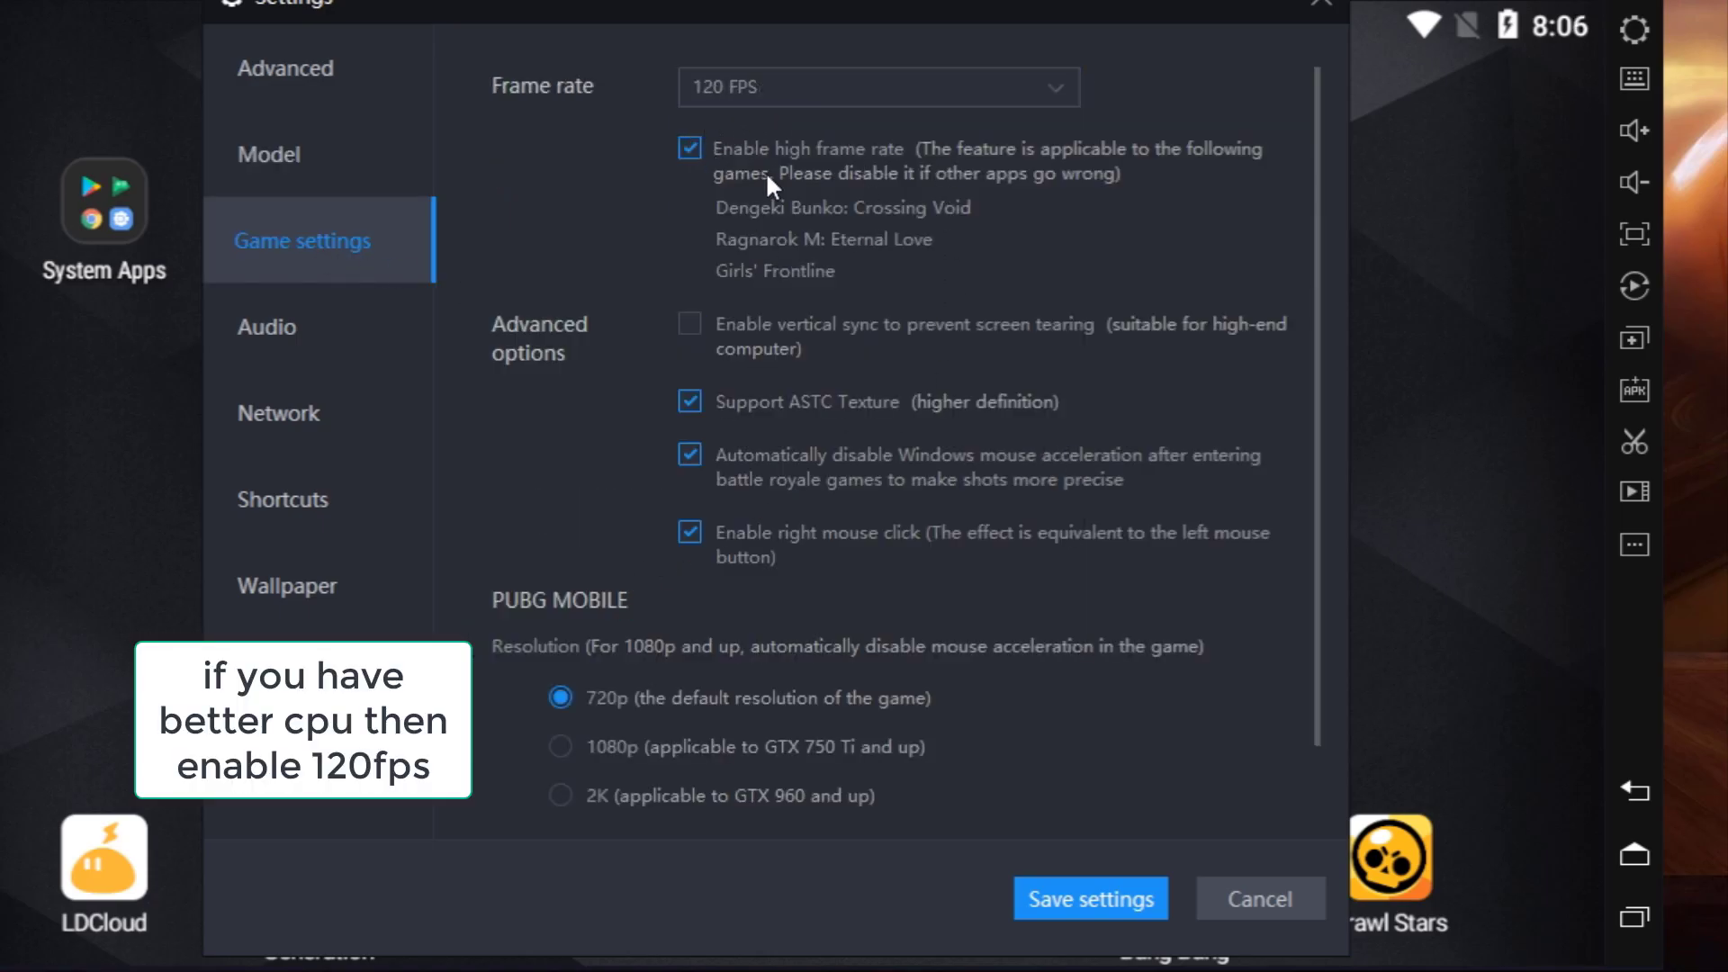
Review the audio, network, shortcuts, wallpaper and other settings, return to the advanced settings, and save the emulator configuration.
{"action": "left_click", "coordinate": [262, 331]}
{"action": "left_click", "coordinate": [270, 416]}
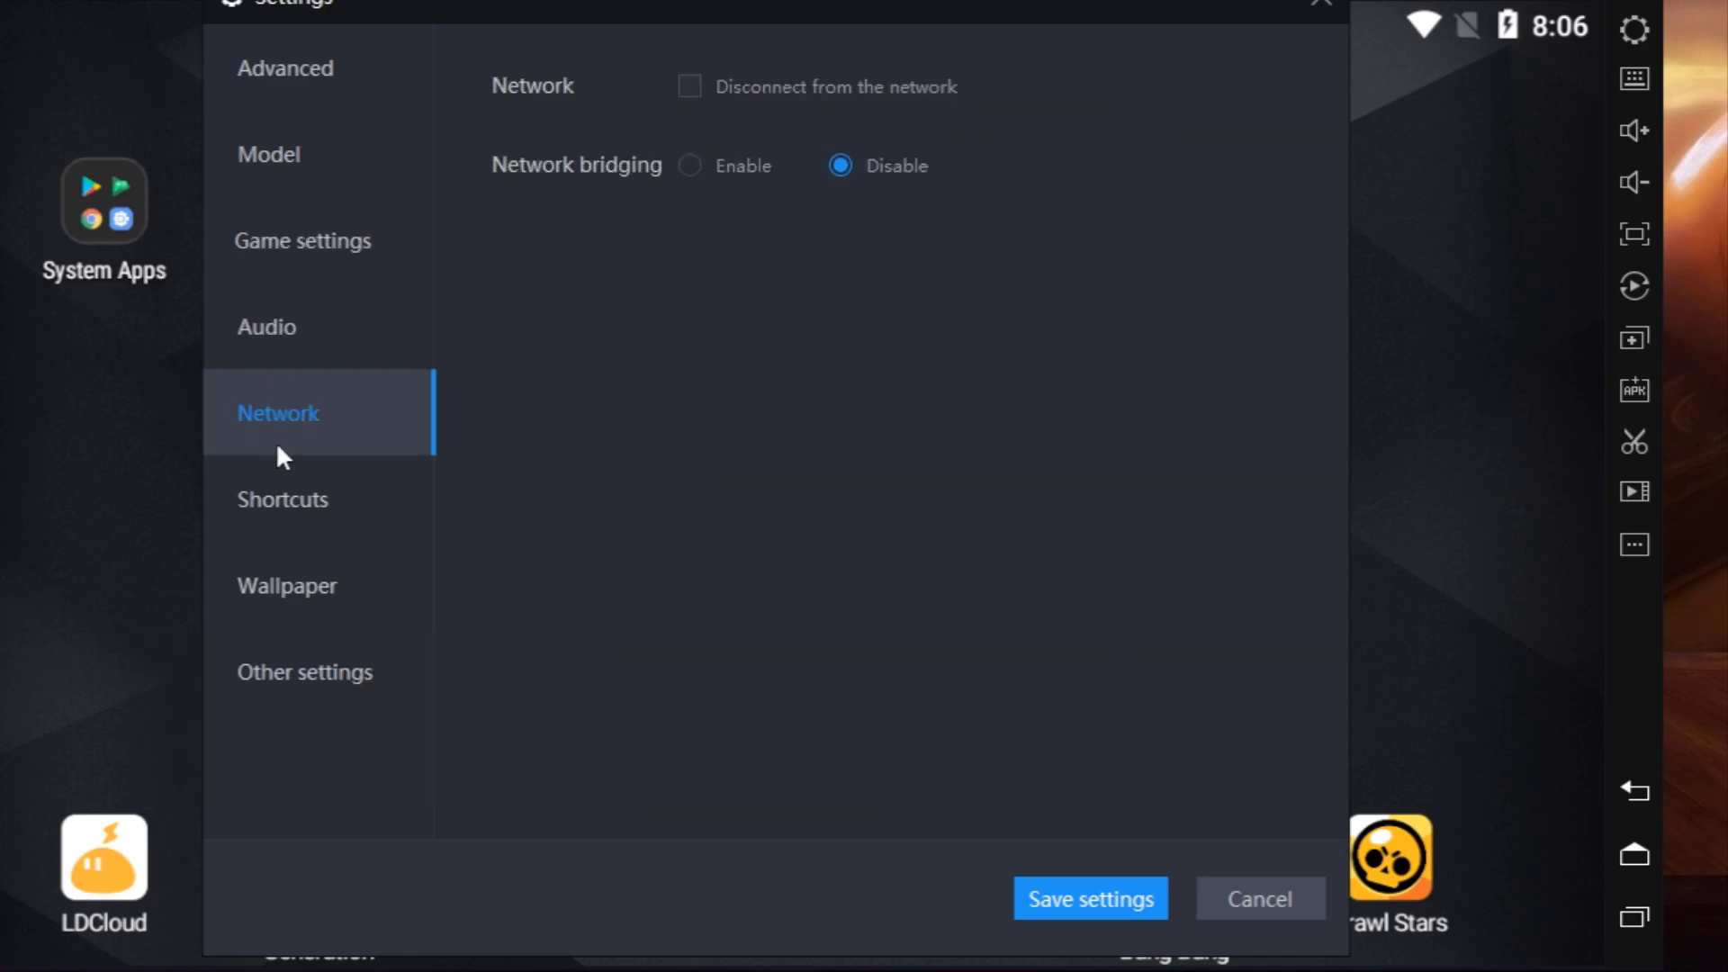
{"action": "left_click", "coordinate": [277, 486]}
{"action": "left_click", "coordinate": [290, 619]}
{"action": "left_click", "coordinate": [304, 686]}
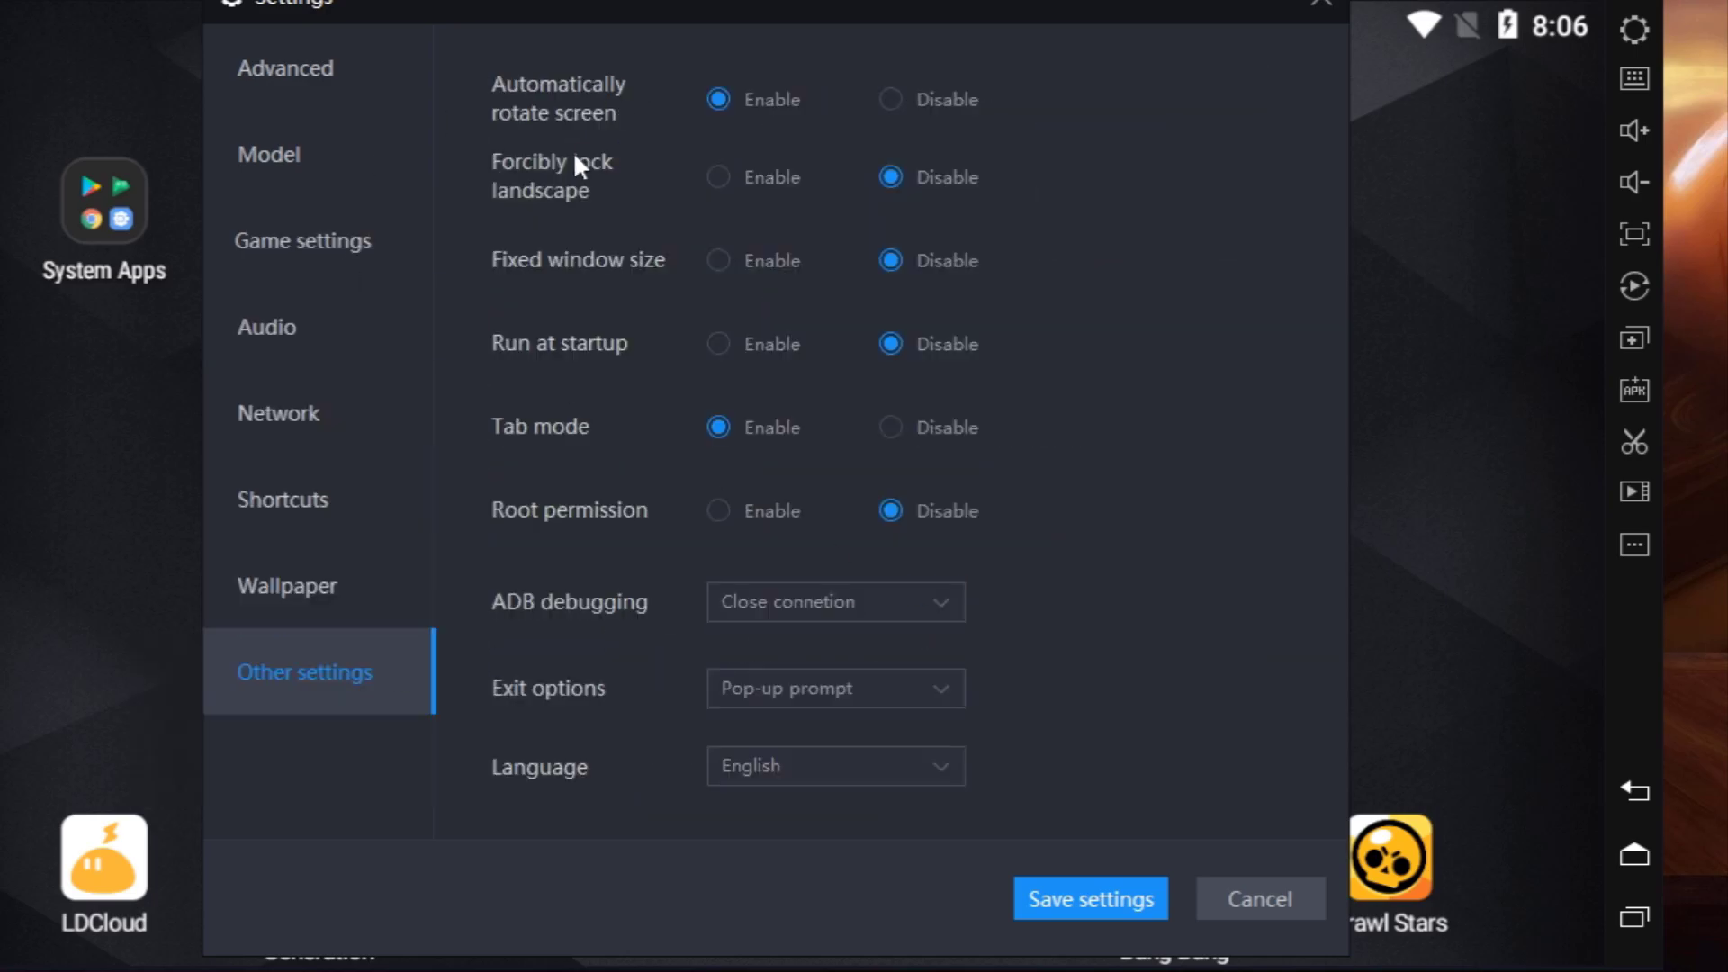
{"action": "left_click", "coordinate": [326, 80]}
{"action": "left_click", "coordinate": [1071, 896]}
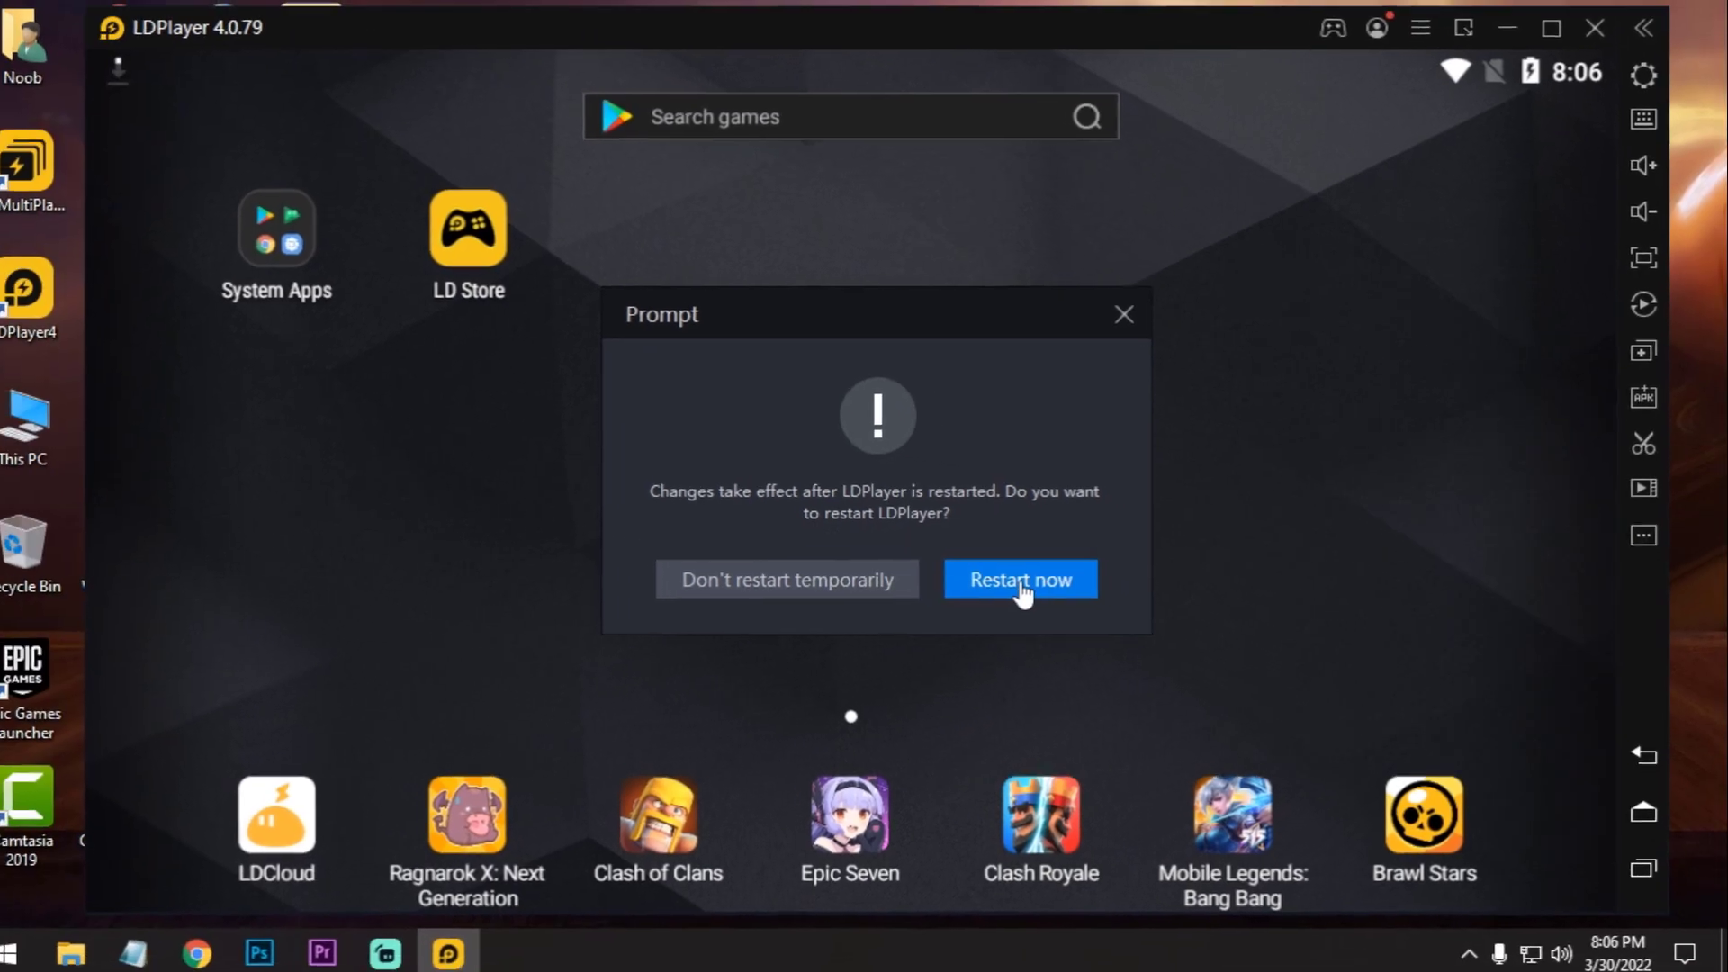
Restart LDPlayer to apply the changed settings and launch Free Fire from the emulator's home screen.
{"action": "left_click", "coordinate": [1022, 583]}
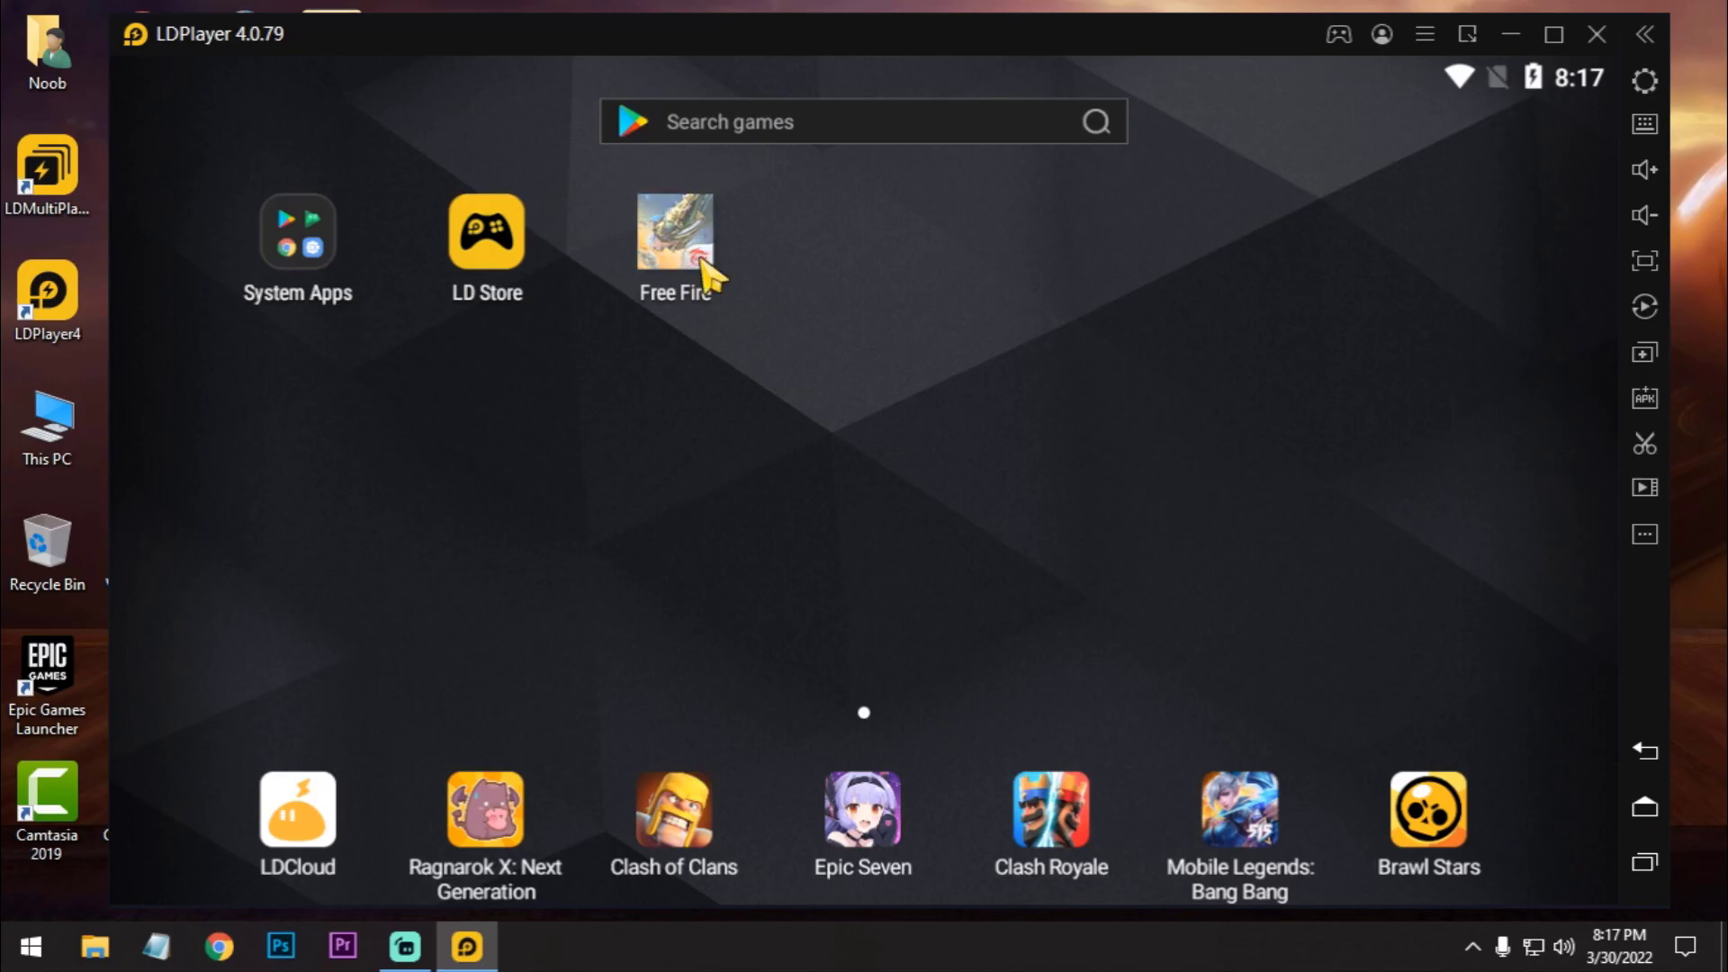
{"action": "left_click", "coordinate": [701, 259]}
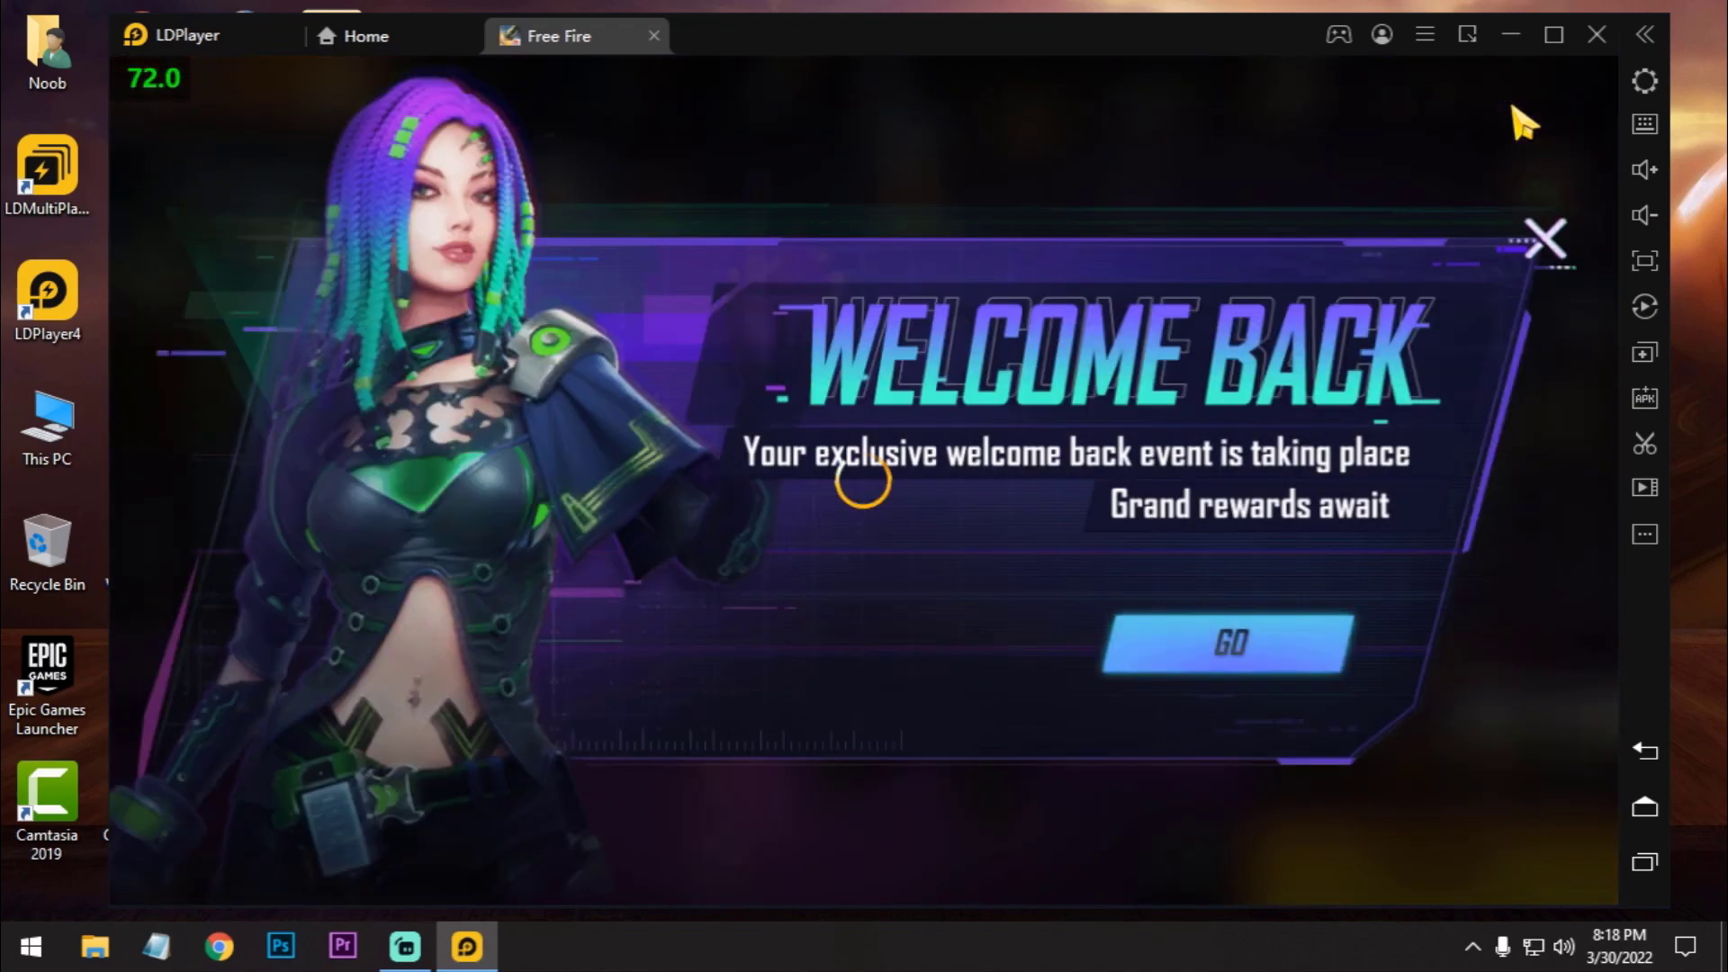
Dismiss the Welcome Back, Daily Rewards and Level Up Pass pop-ups to reach the Free Fire lobby.
{"action": "left_click", "coordinate": [1562, 236]}
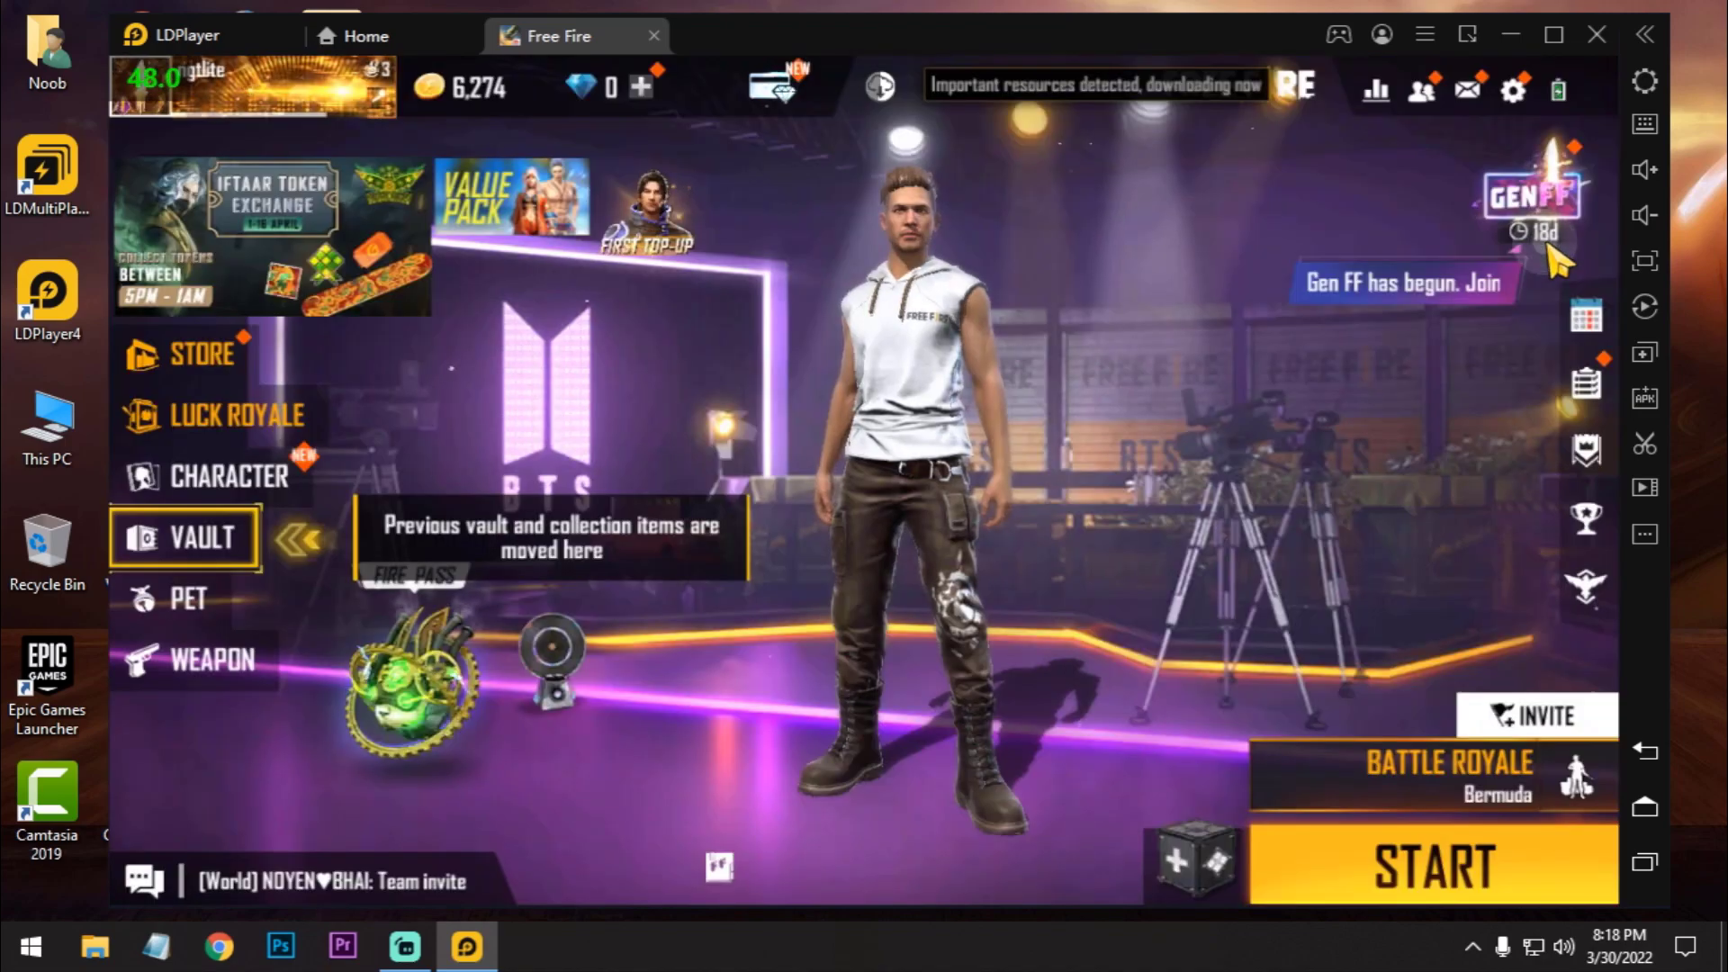
{"action": "left_click", "coordinate": [1404, 193]}
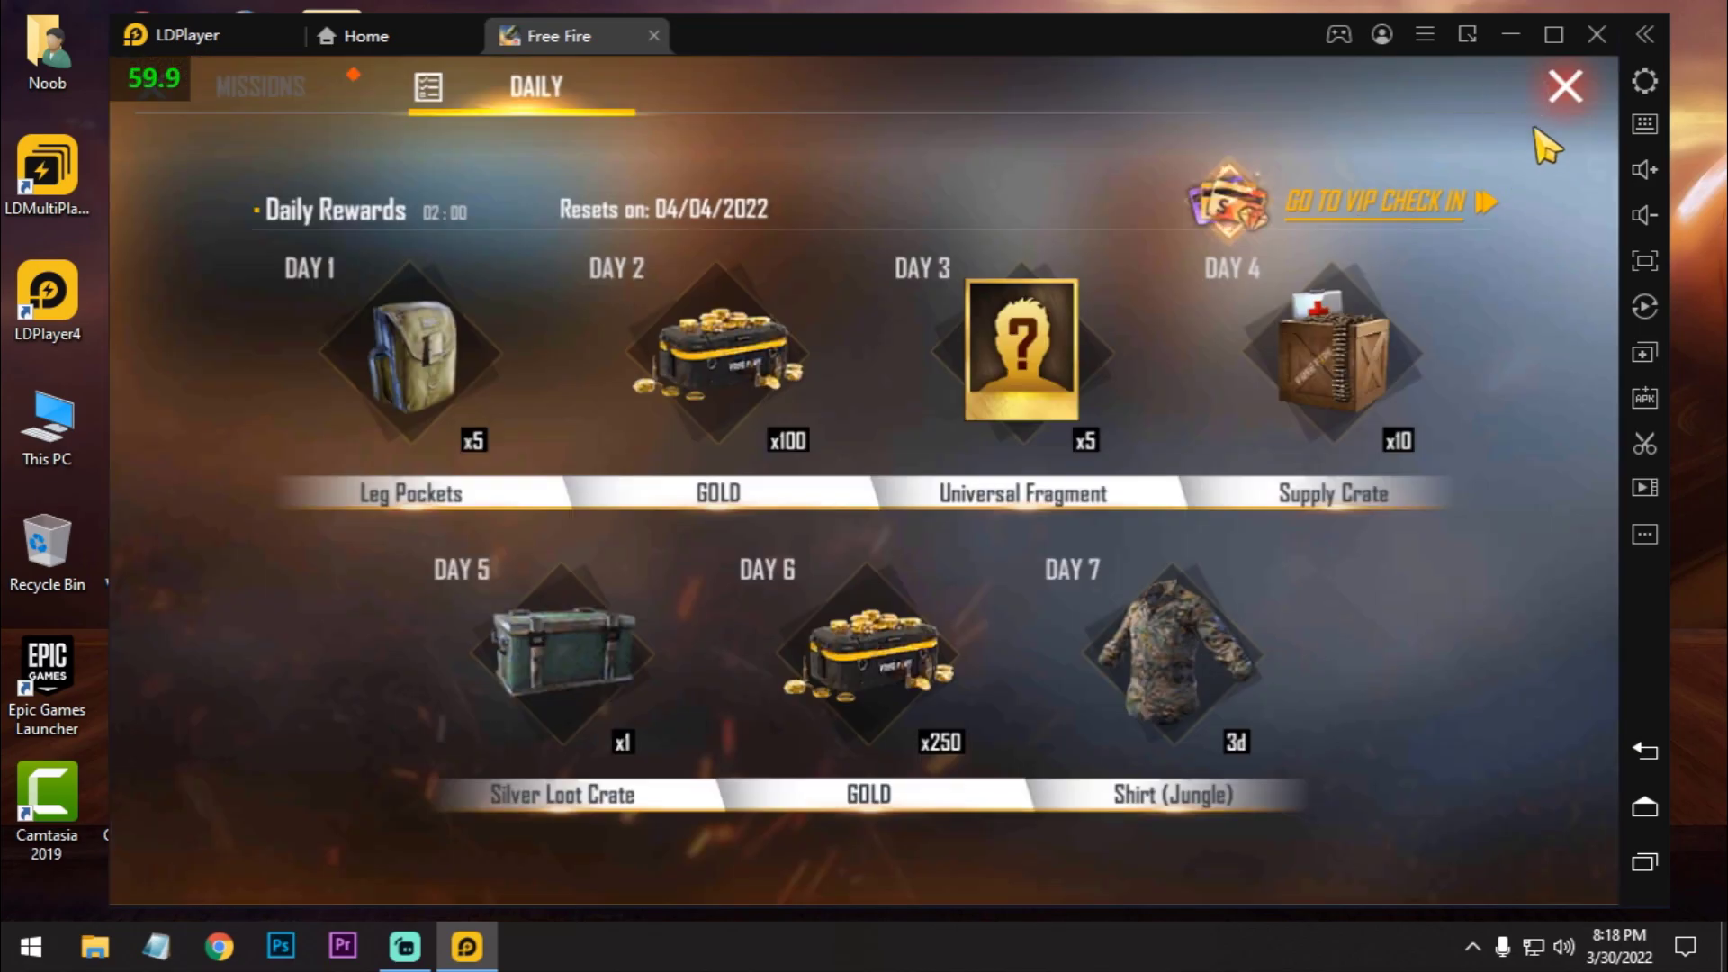
{"action": "left_click", "coordinate": [1560, 87]}
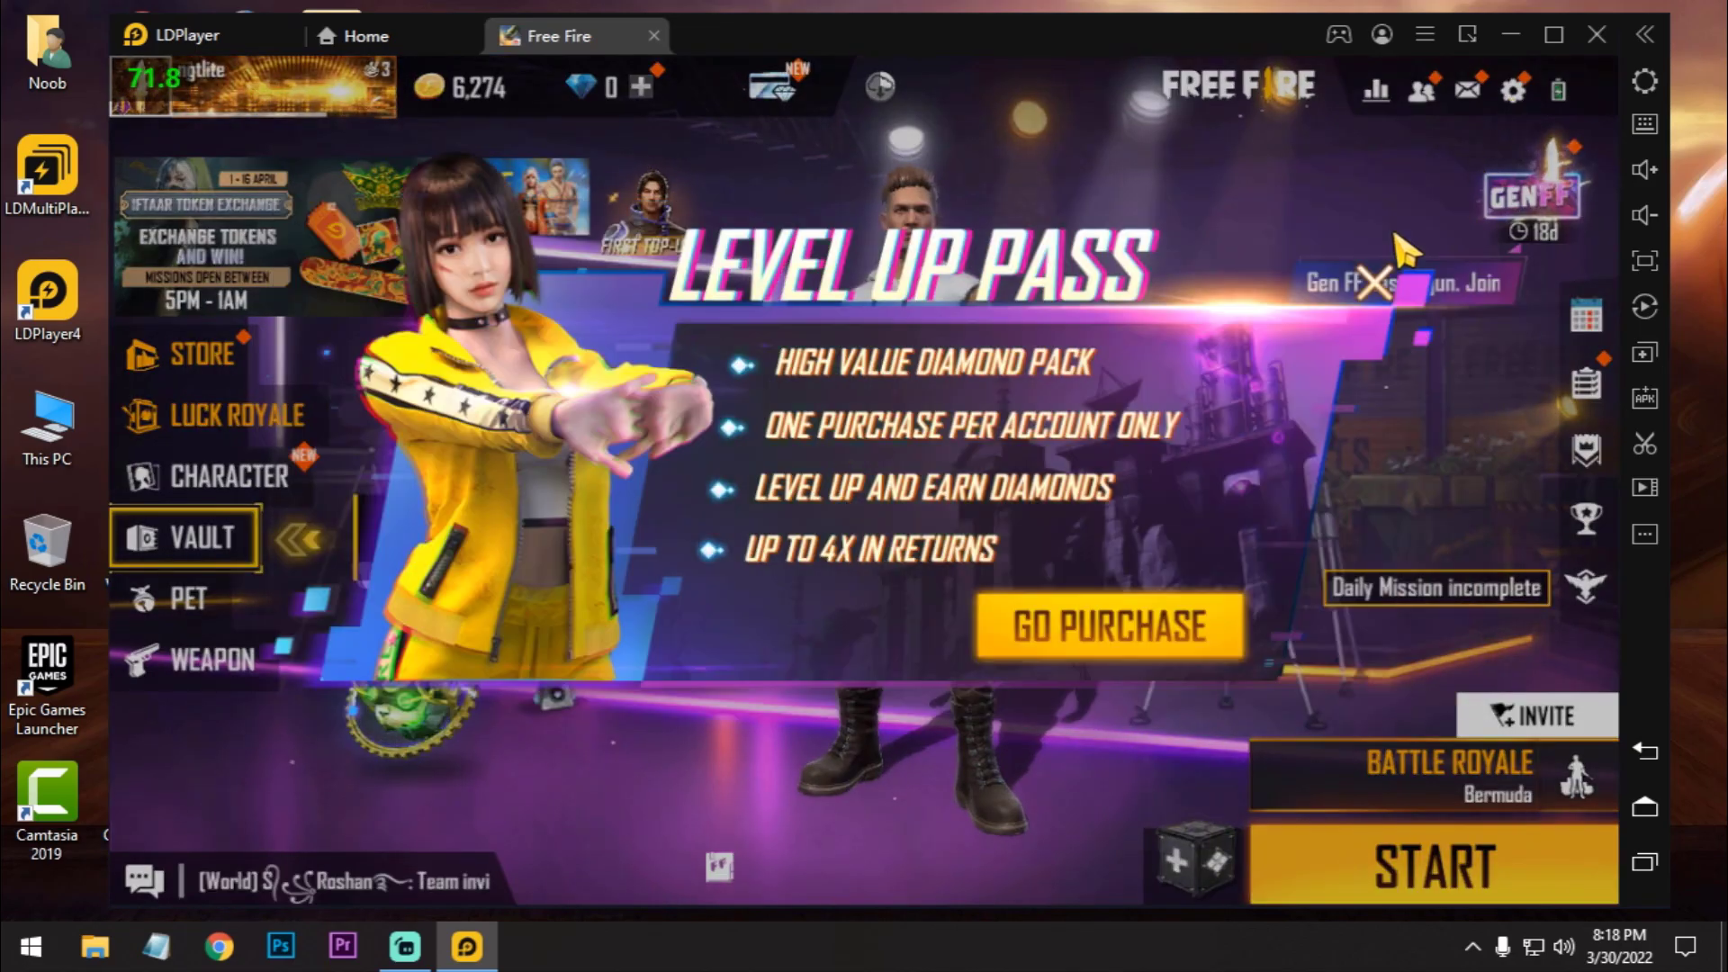
{"action": "left_click", "coordinate": [1522, 124]}
Open the Free Fire settings, accept the daily reward, and set the display graphics to Smooth.
{"action": "left_click", "coordinate": [1521, 99]}
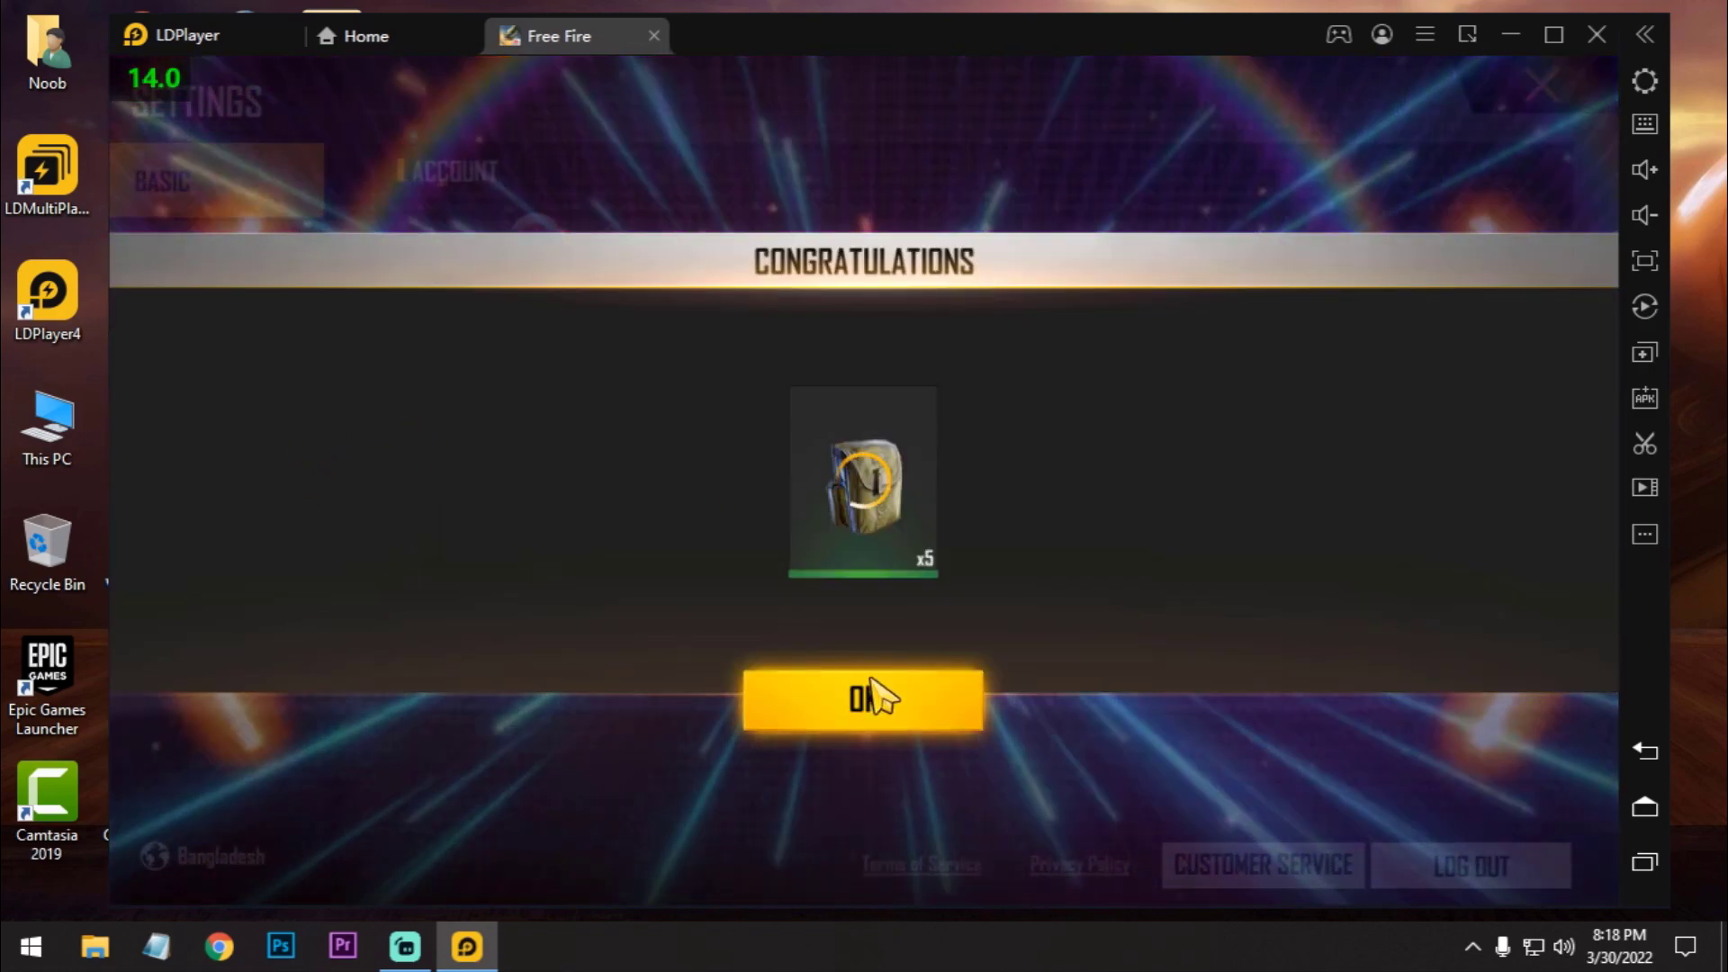
{"action": "left_click", "coordinate": [867, 694]}
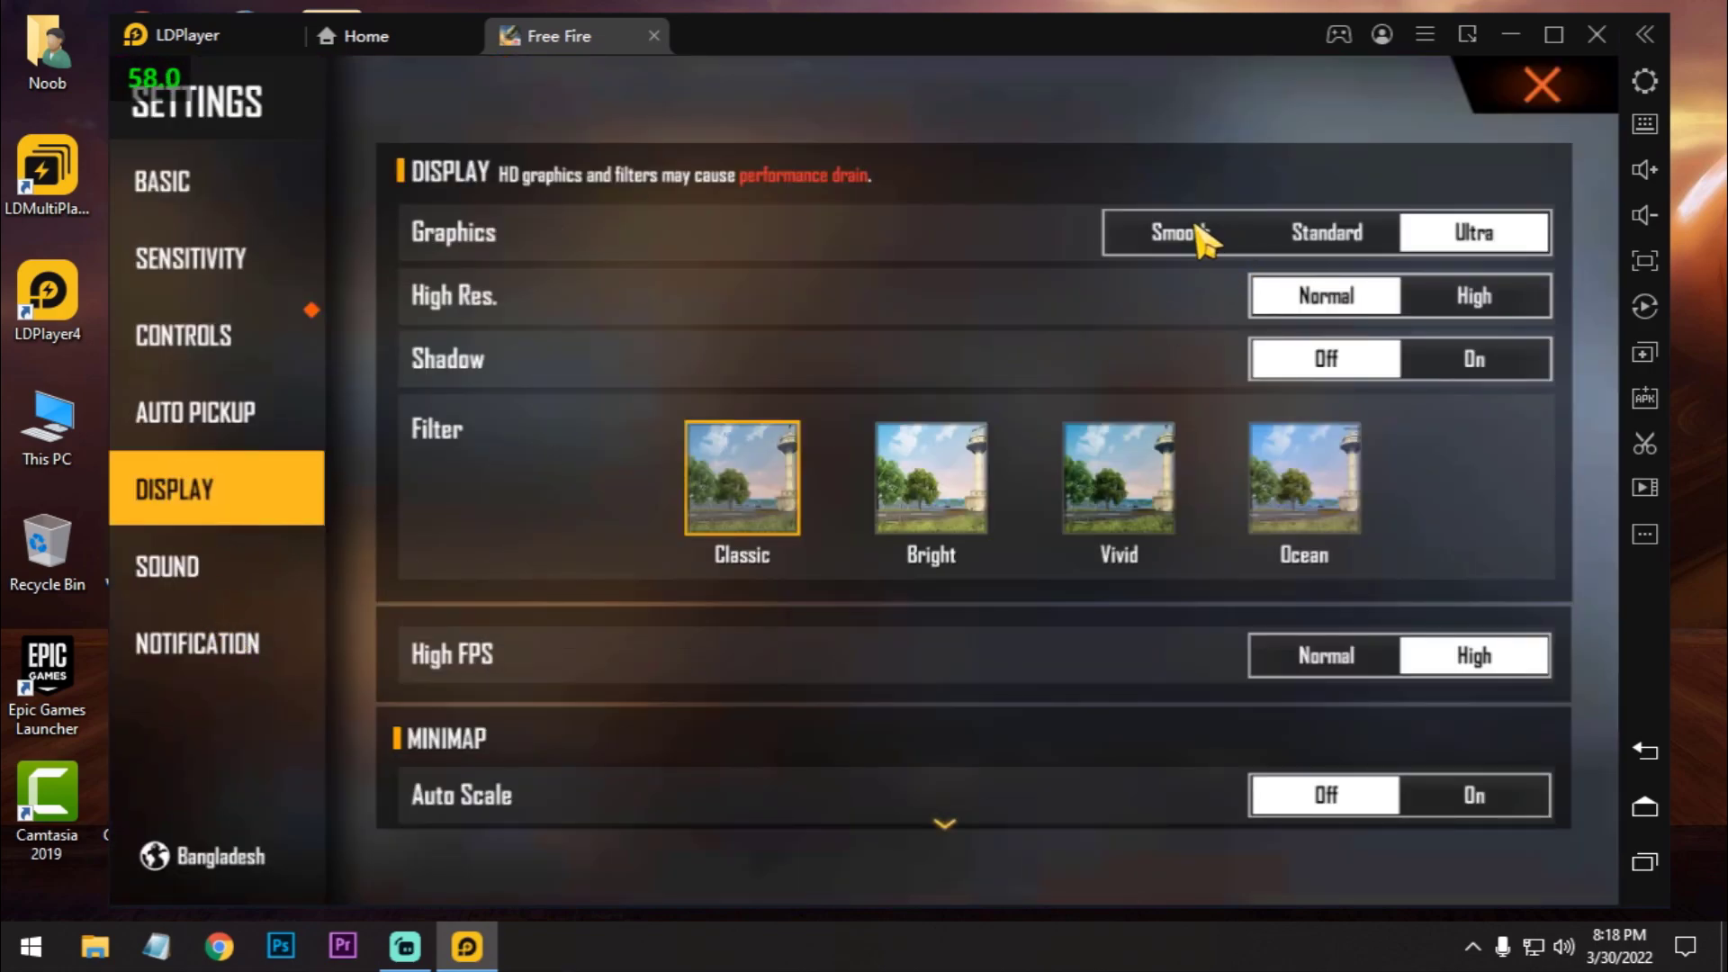
{"action": "left_click", "coordinate": [1190, 233]}
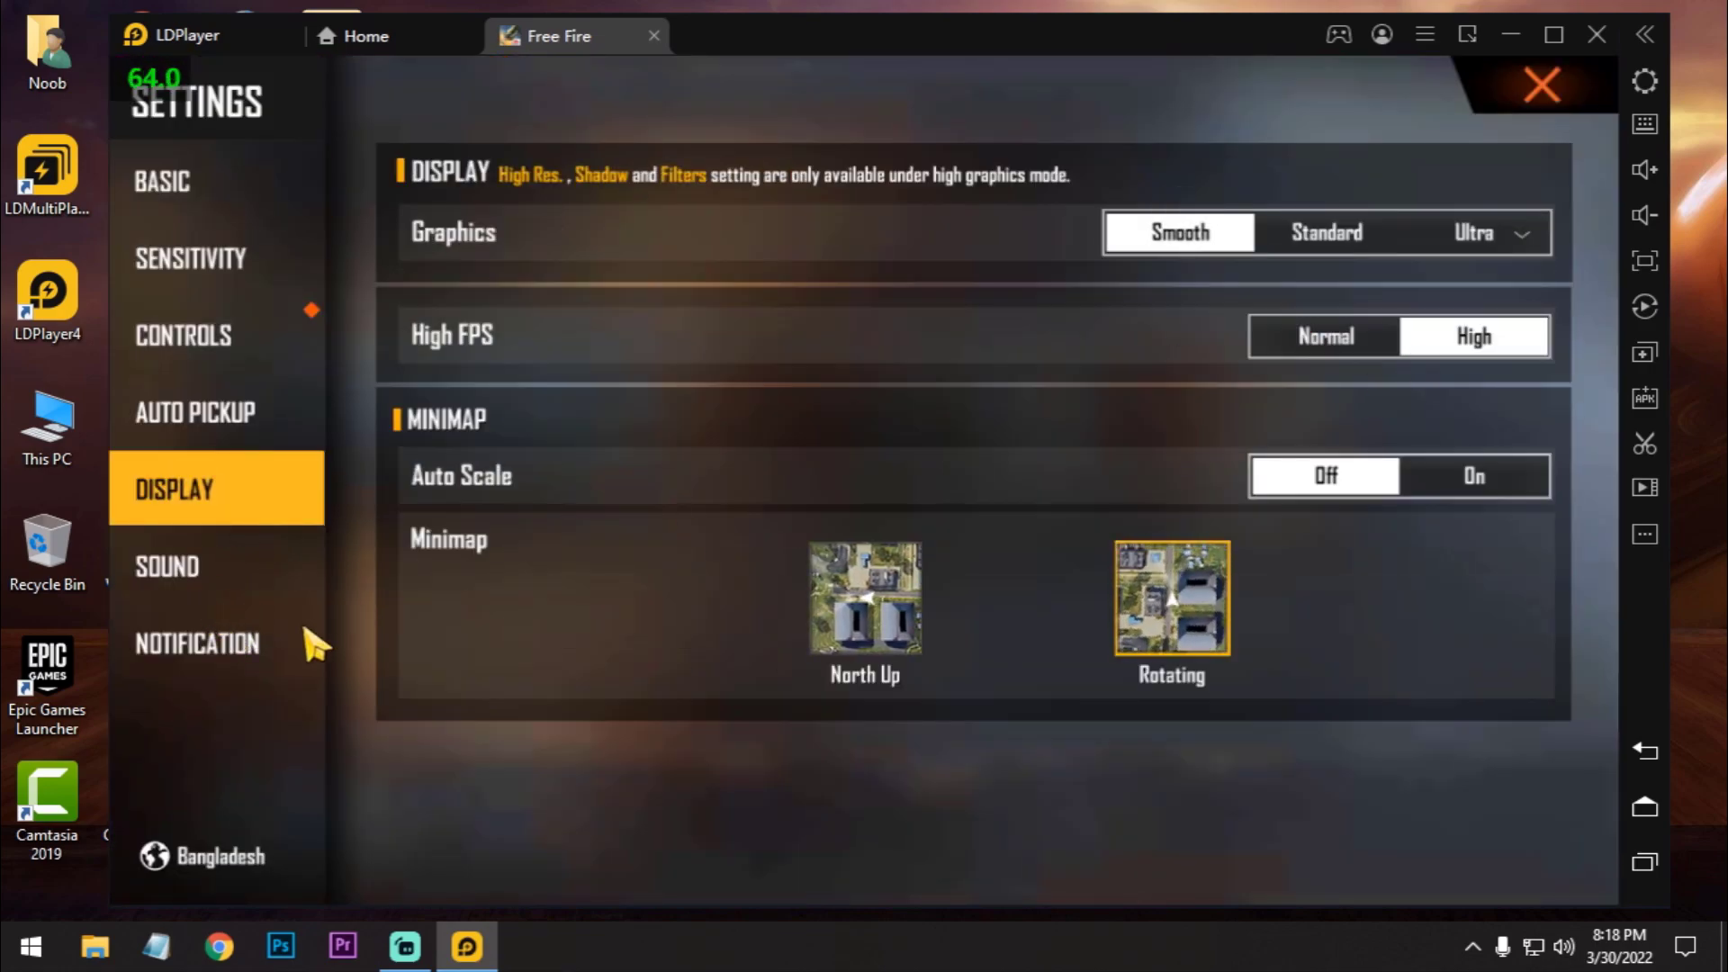
Set the music volume to 0 in the sound settings and return to the game lobby.
{"action": "left_click", "coordinate": [205, 585]}
{"action": "left_click_drag", "start_coordinate": [1130, 232], "coordinate": [629, 247]}
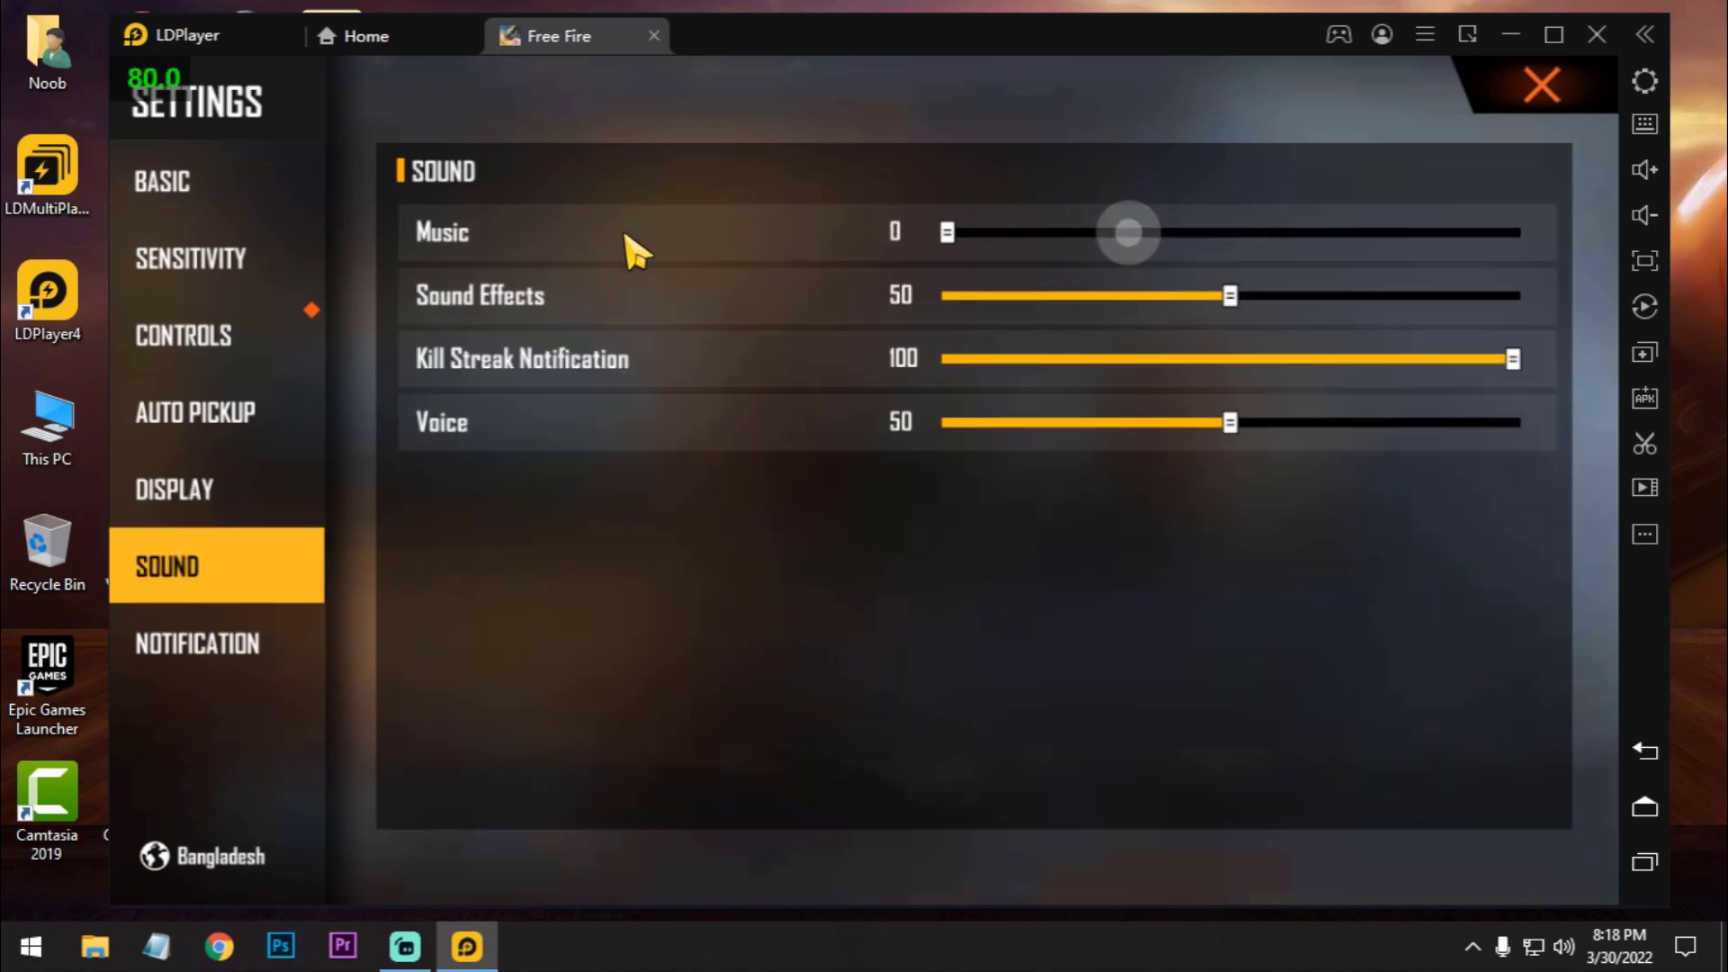
{"action": "left_click", "coordinate": [235, 336]}
{"action": "left_click", "coordinate": [194, 179]}
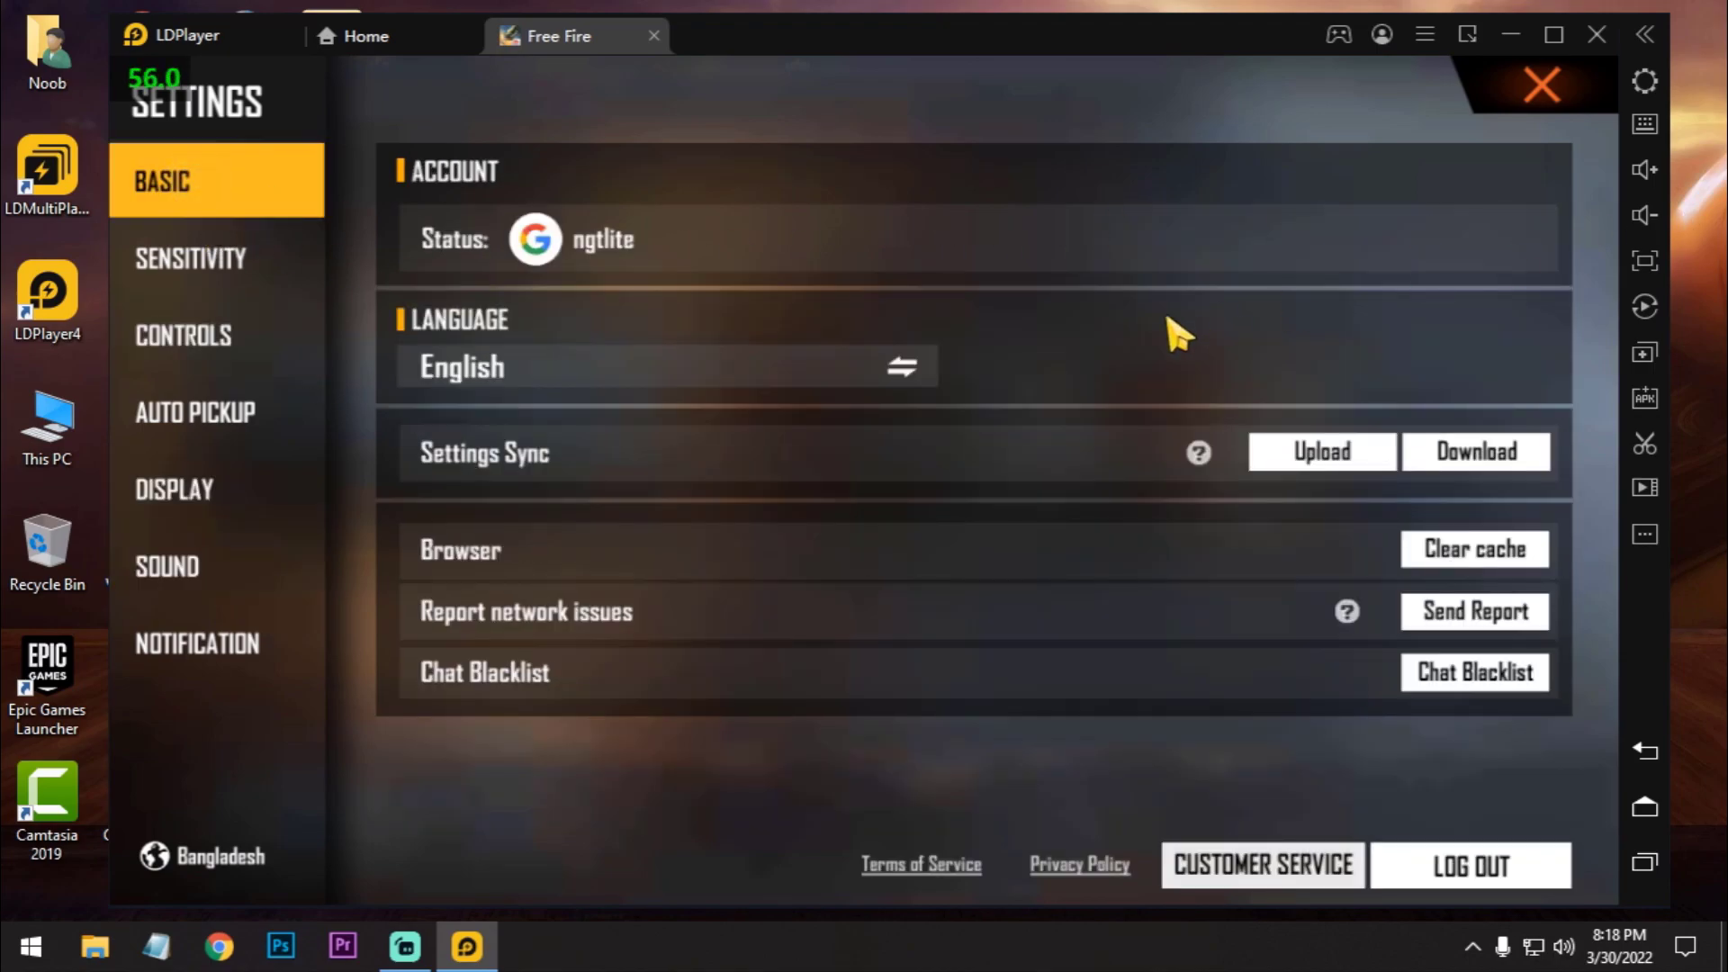
{"action": "left_click", "coordinate": [1529, 90]}
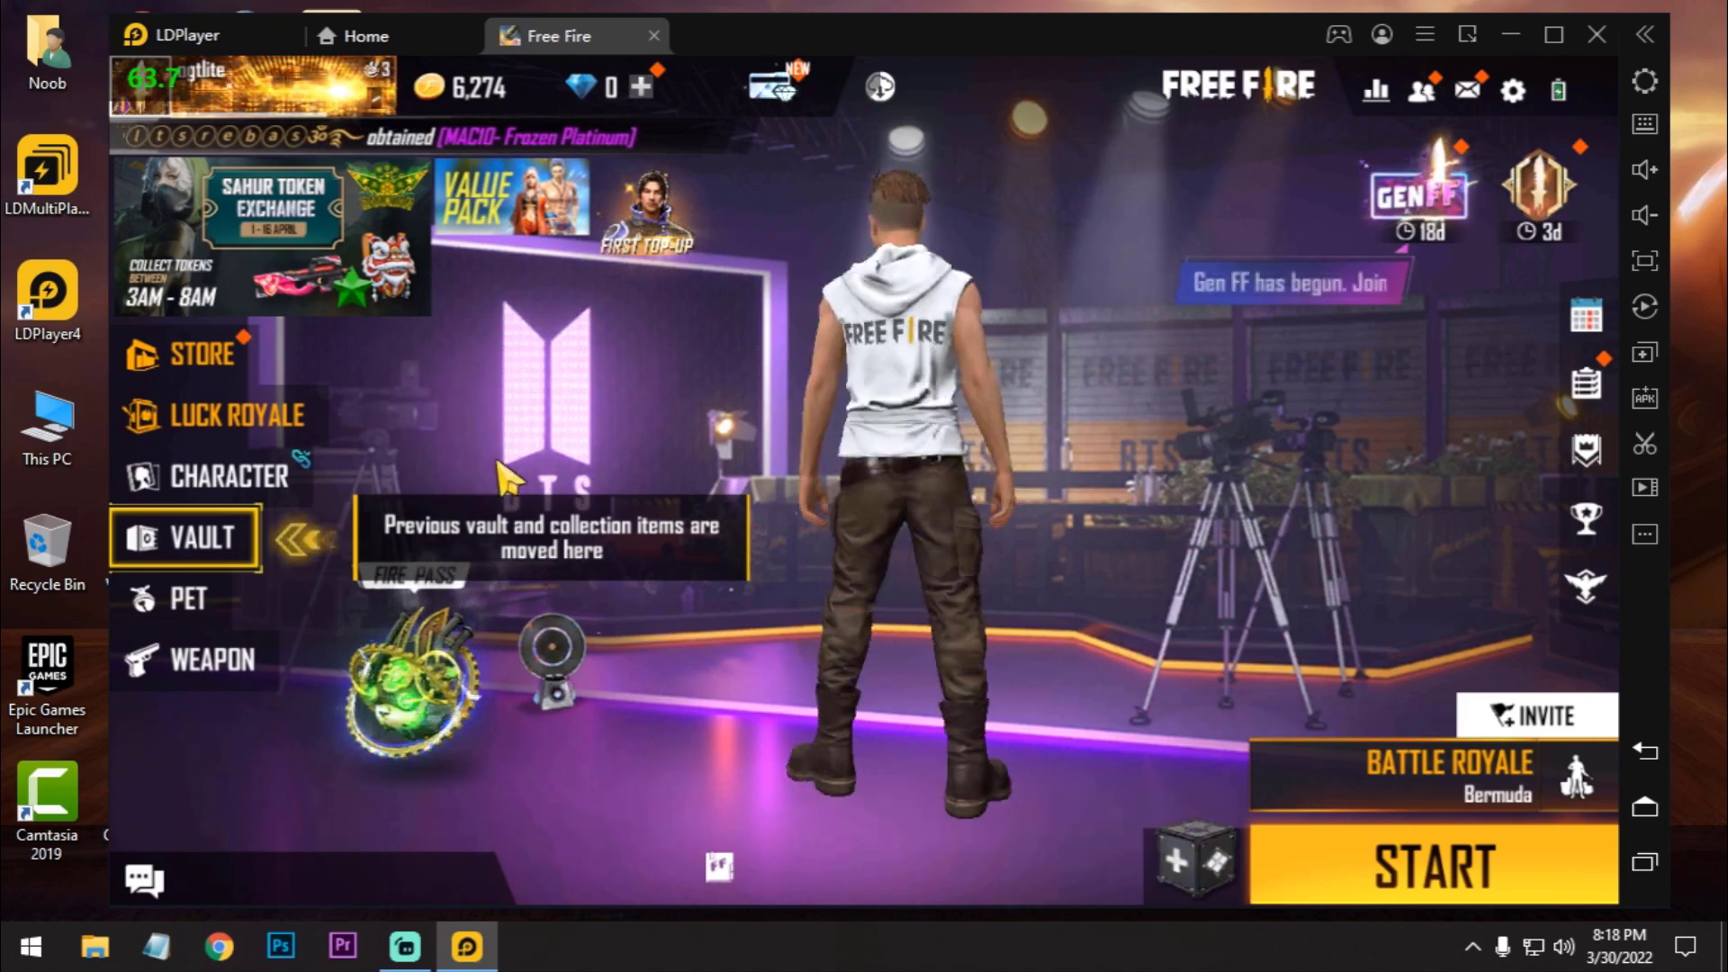
Rotate the lobby character and start a Battle Royale match on Bermuda.
{"action": "left_click_drag", "start_coordinate": [823, 454], "coordinate": [1080, 441]}
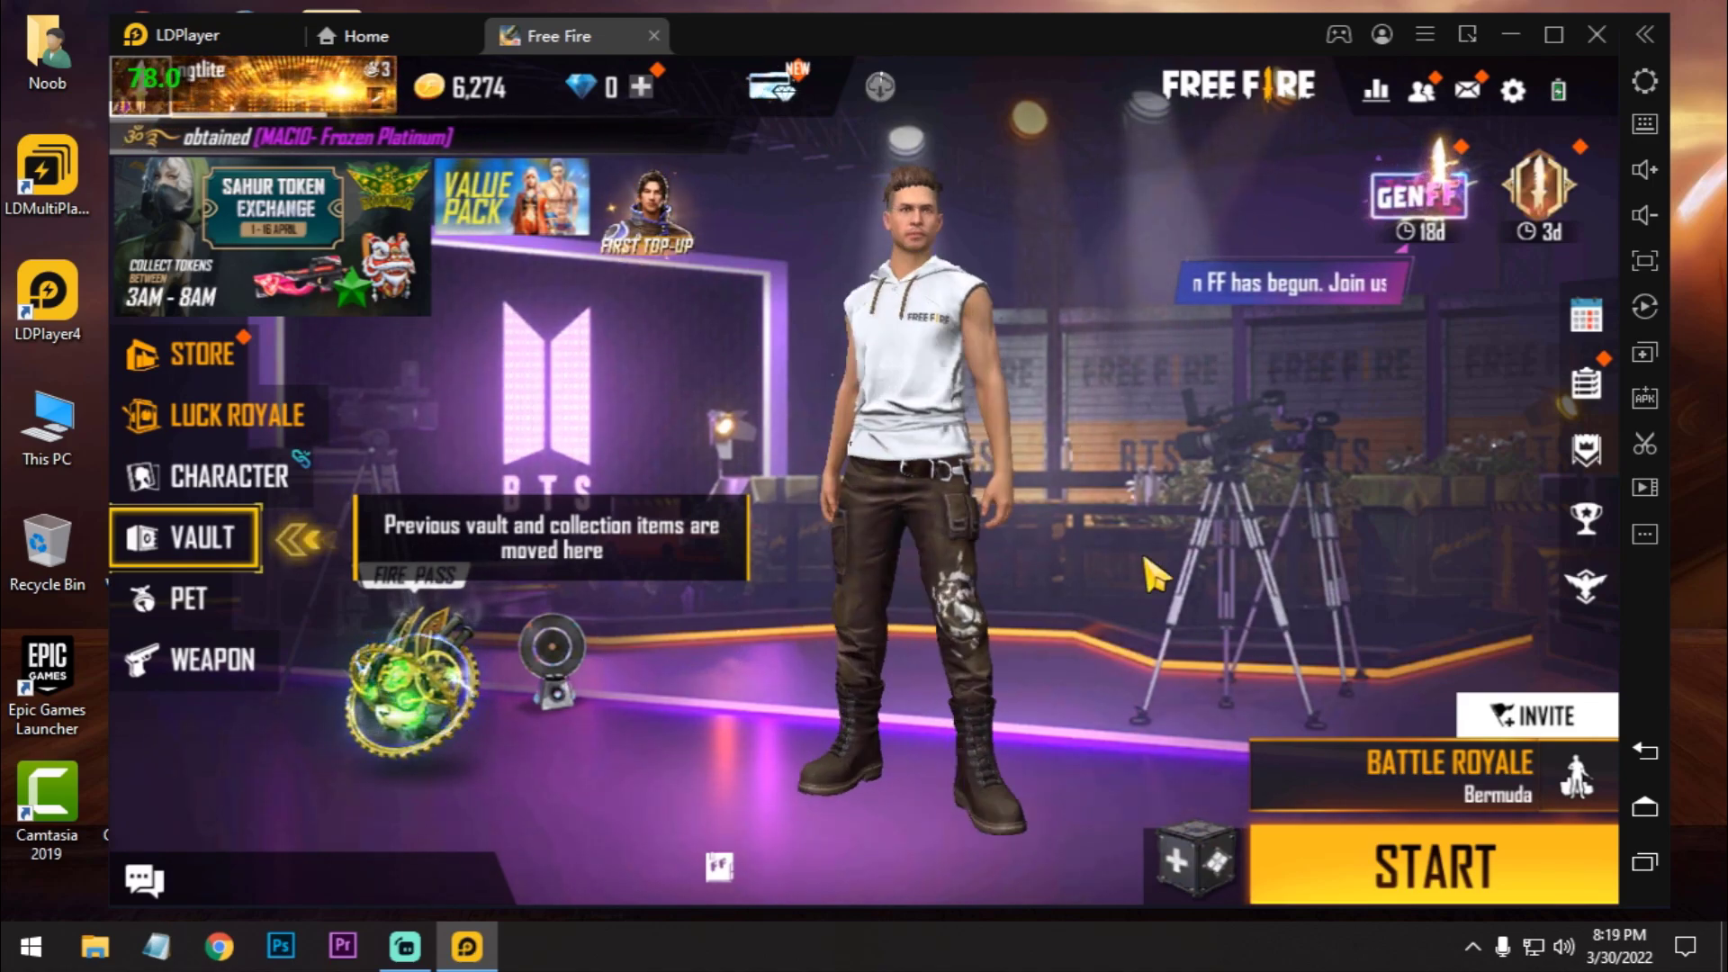
{"action": "left_click", "coordinate": [1440, 841]}
{"action": "left_click_drag", "start_coordinate": [1041, 694], "coordinate": [846, 490]}
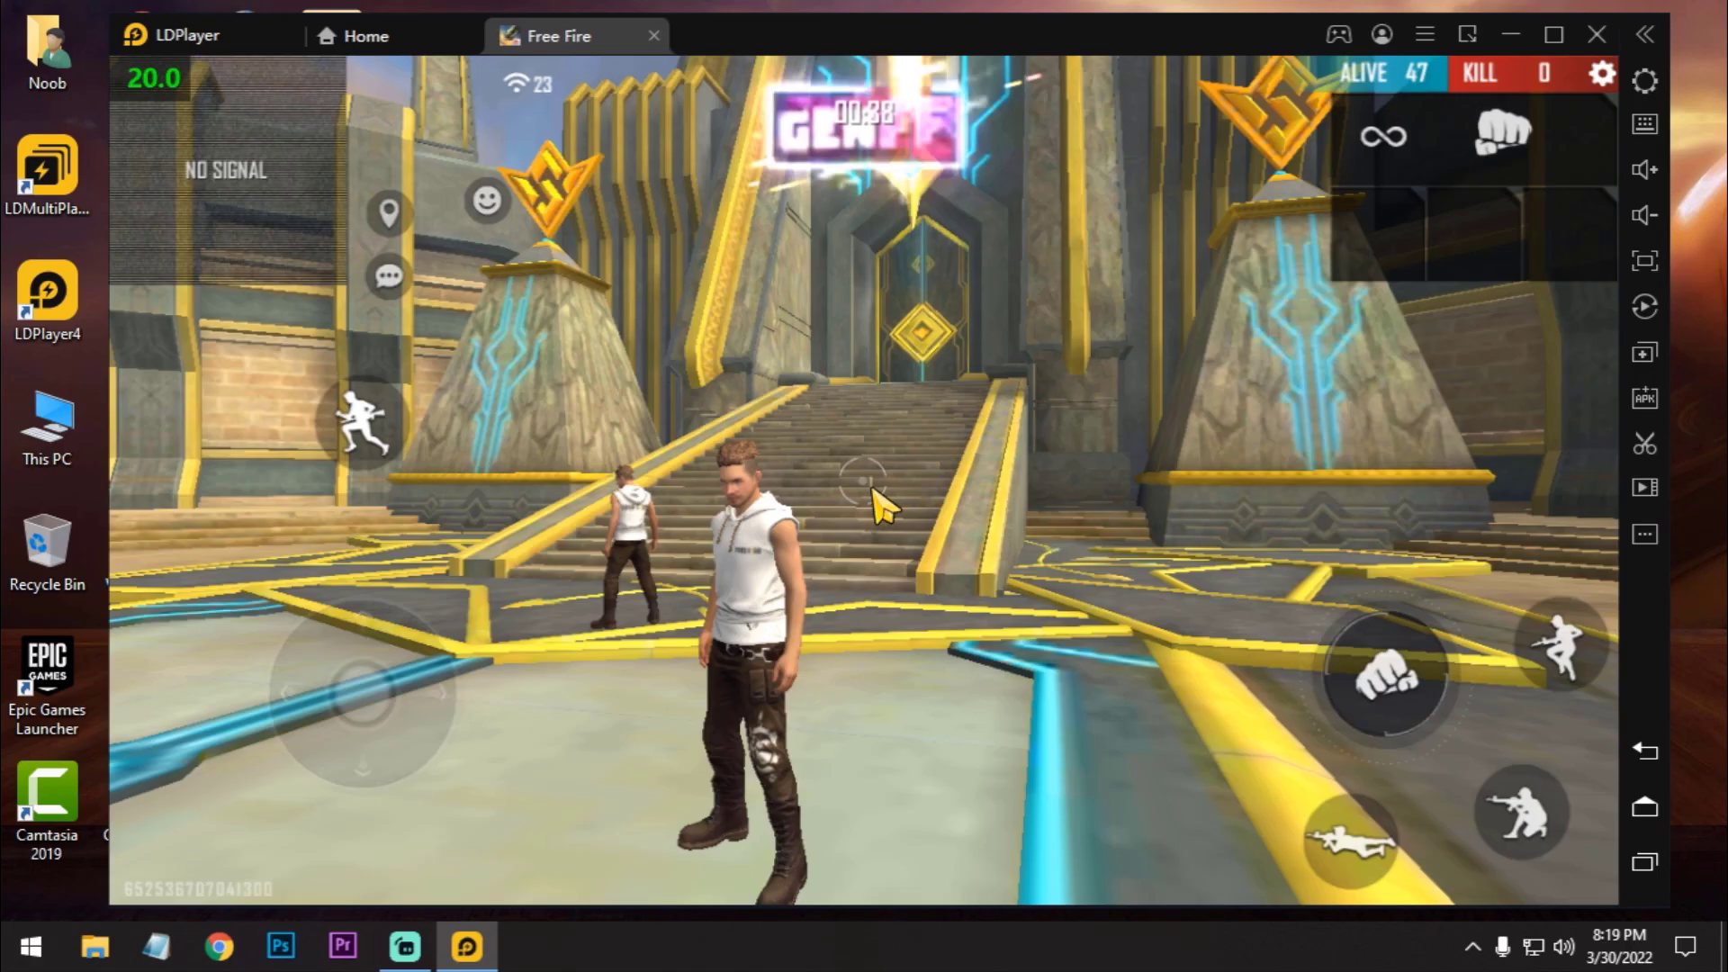
Maximize the emulator window, switch the match to keyboard and mouse control, and run the character forward.
{"action": "left_click", "coordinate": [1557, 36]}
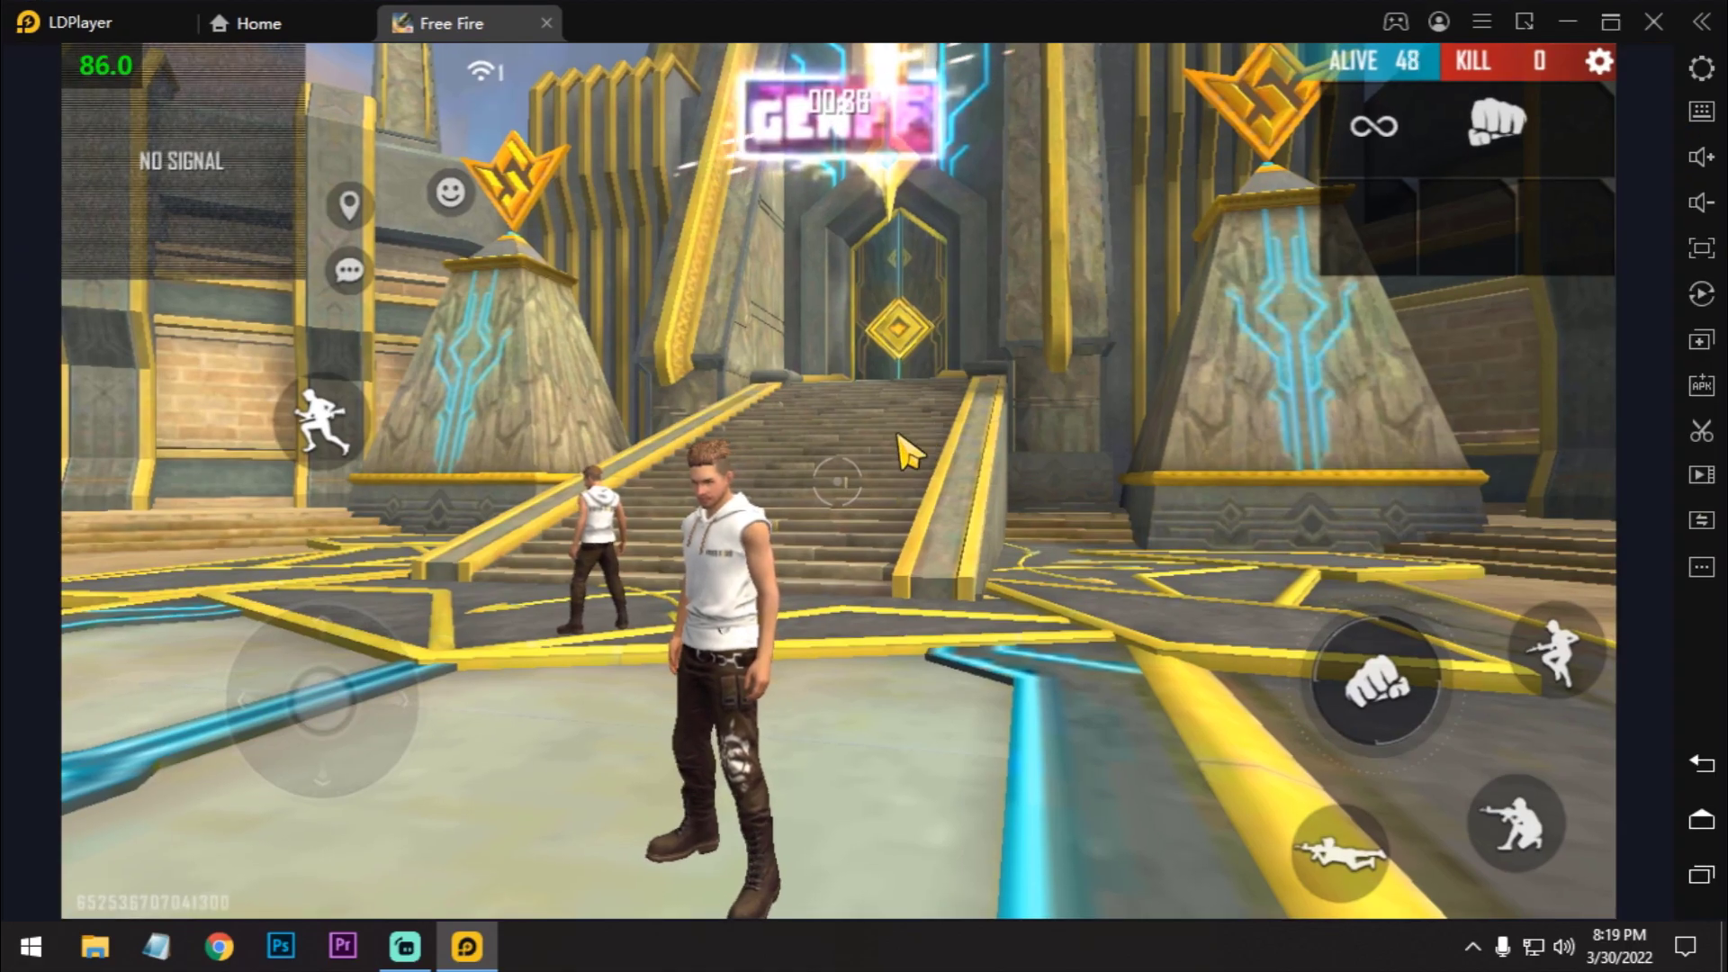
{"action": "left_click", "coordinate": [878, 450]}
{"action": "key", "text": "w"}
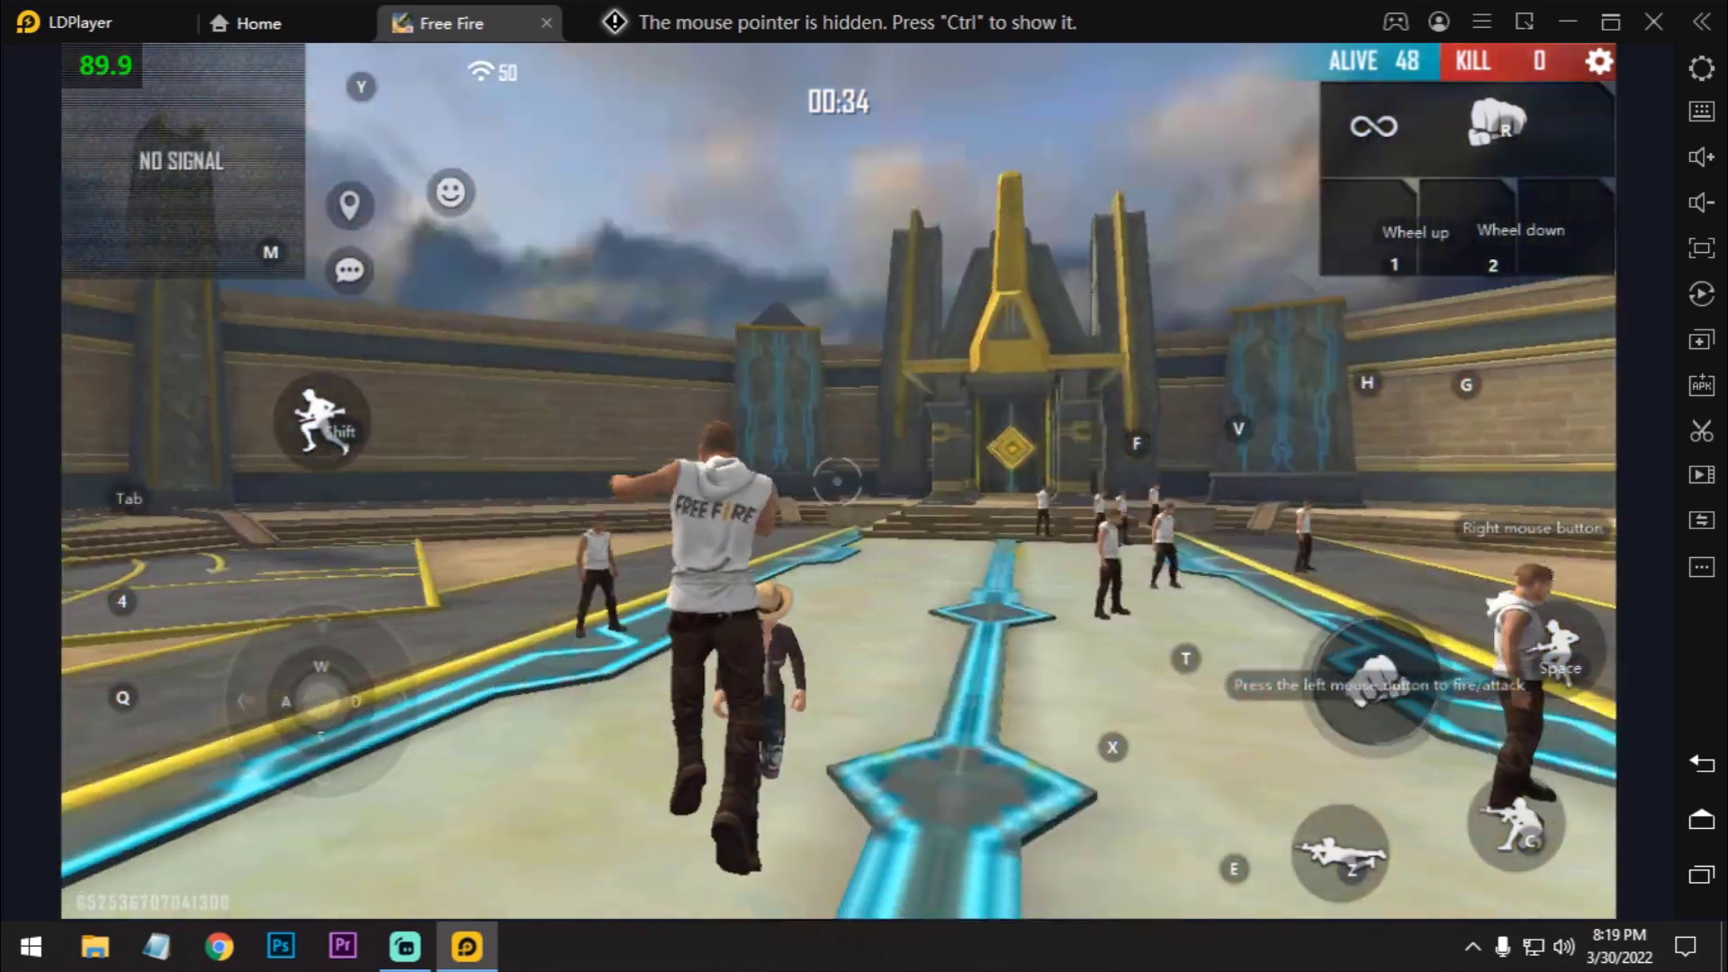